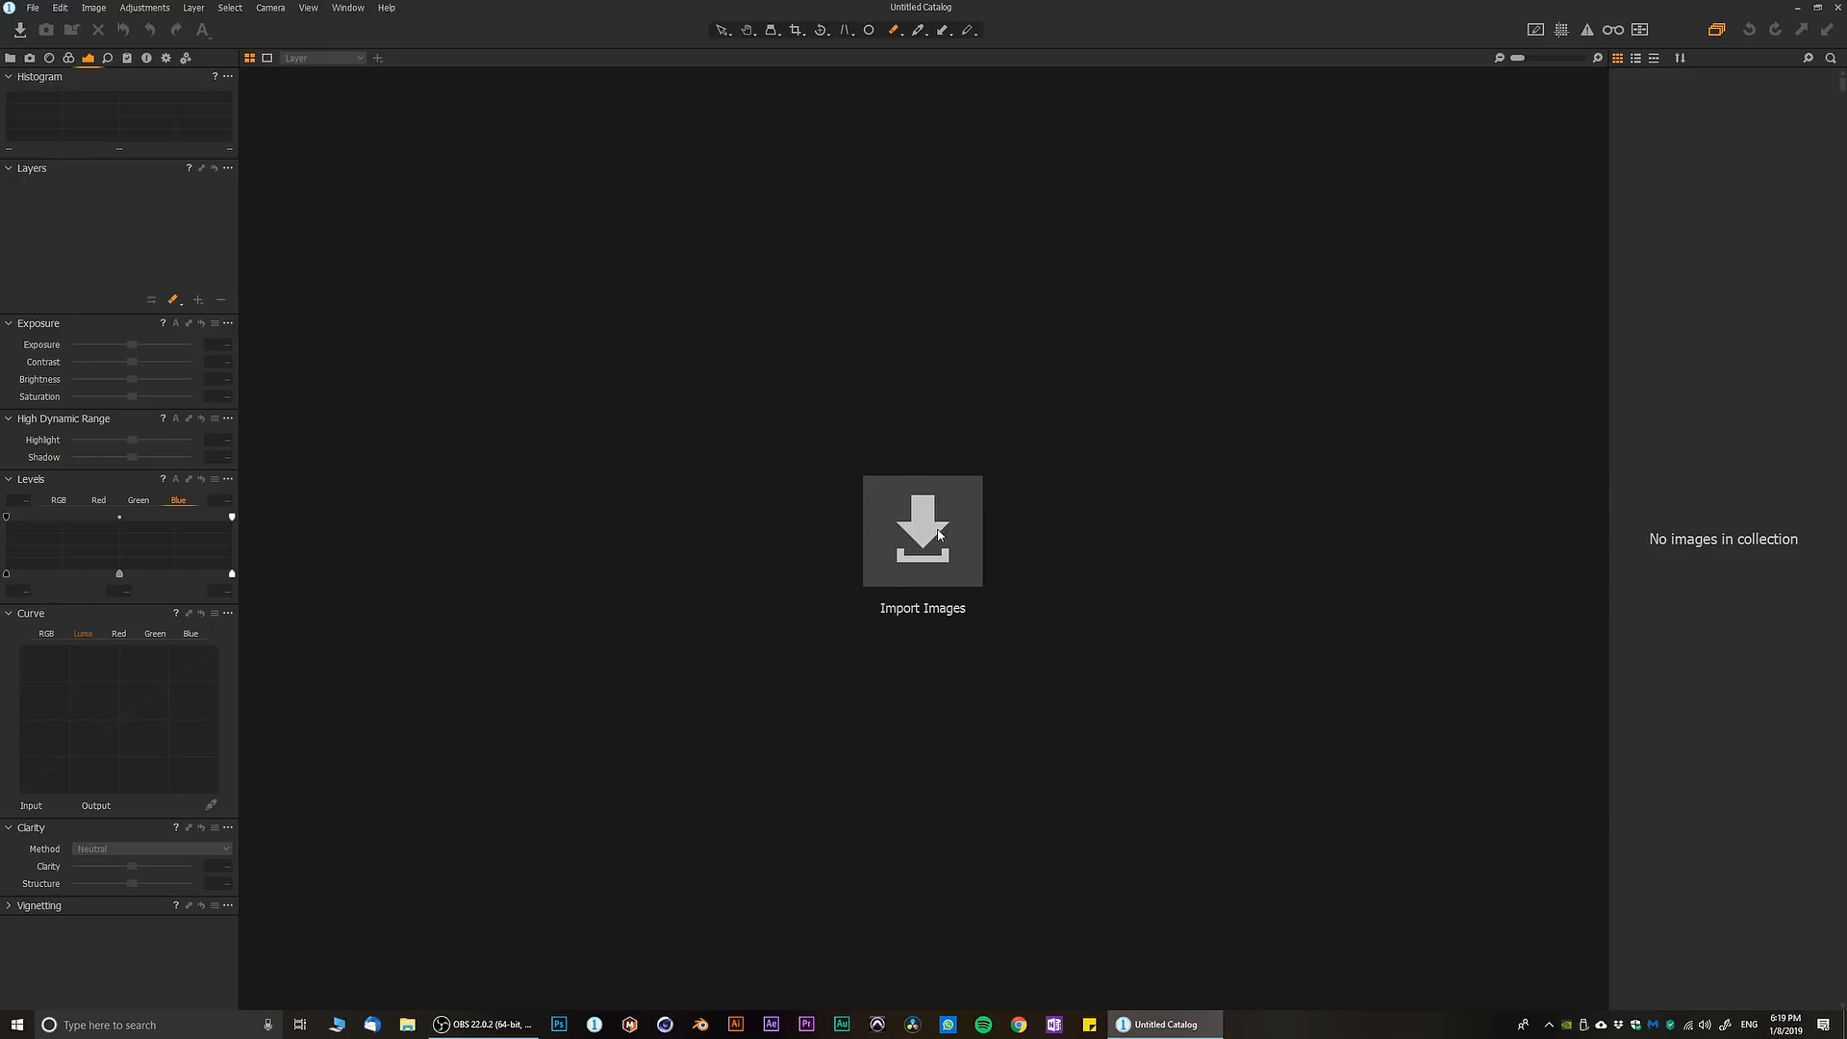
- Import all images from the 104ND810 folder into the catalog and move the Activities progress window aside
click(919, 524)
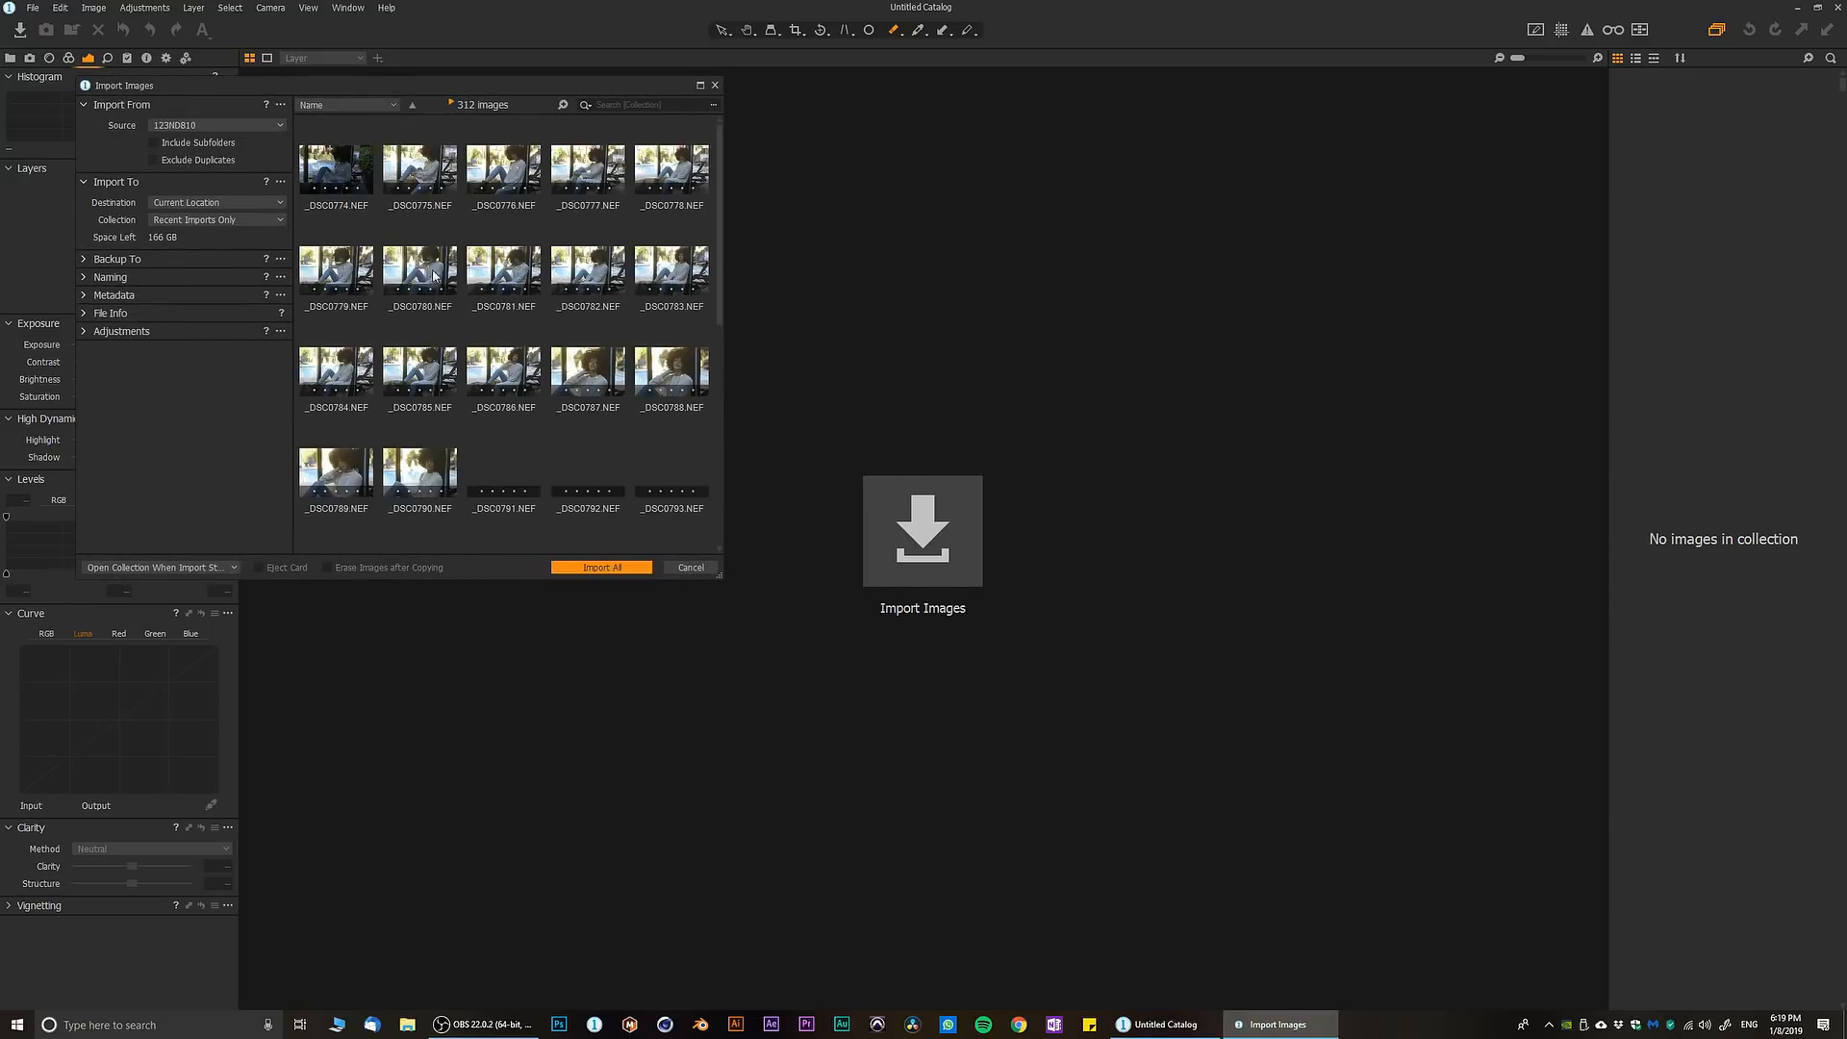
click(233, 123)
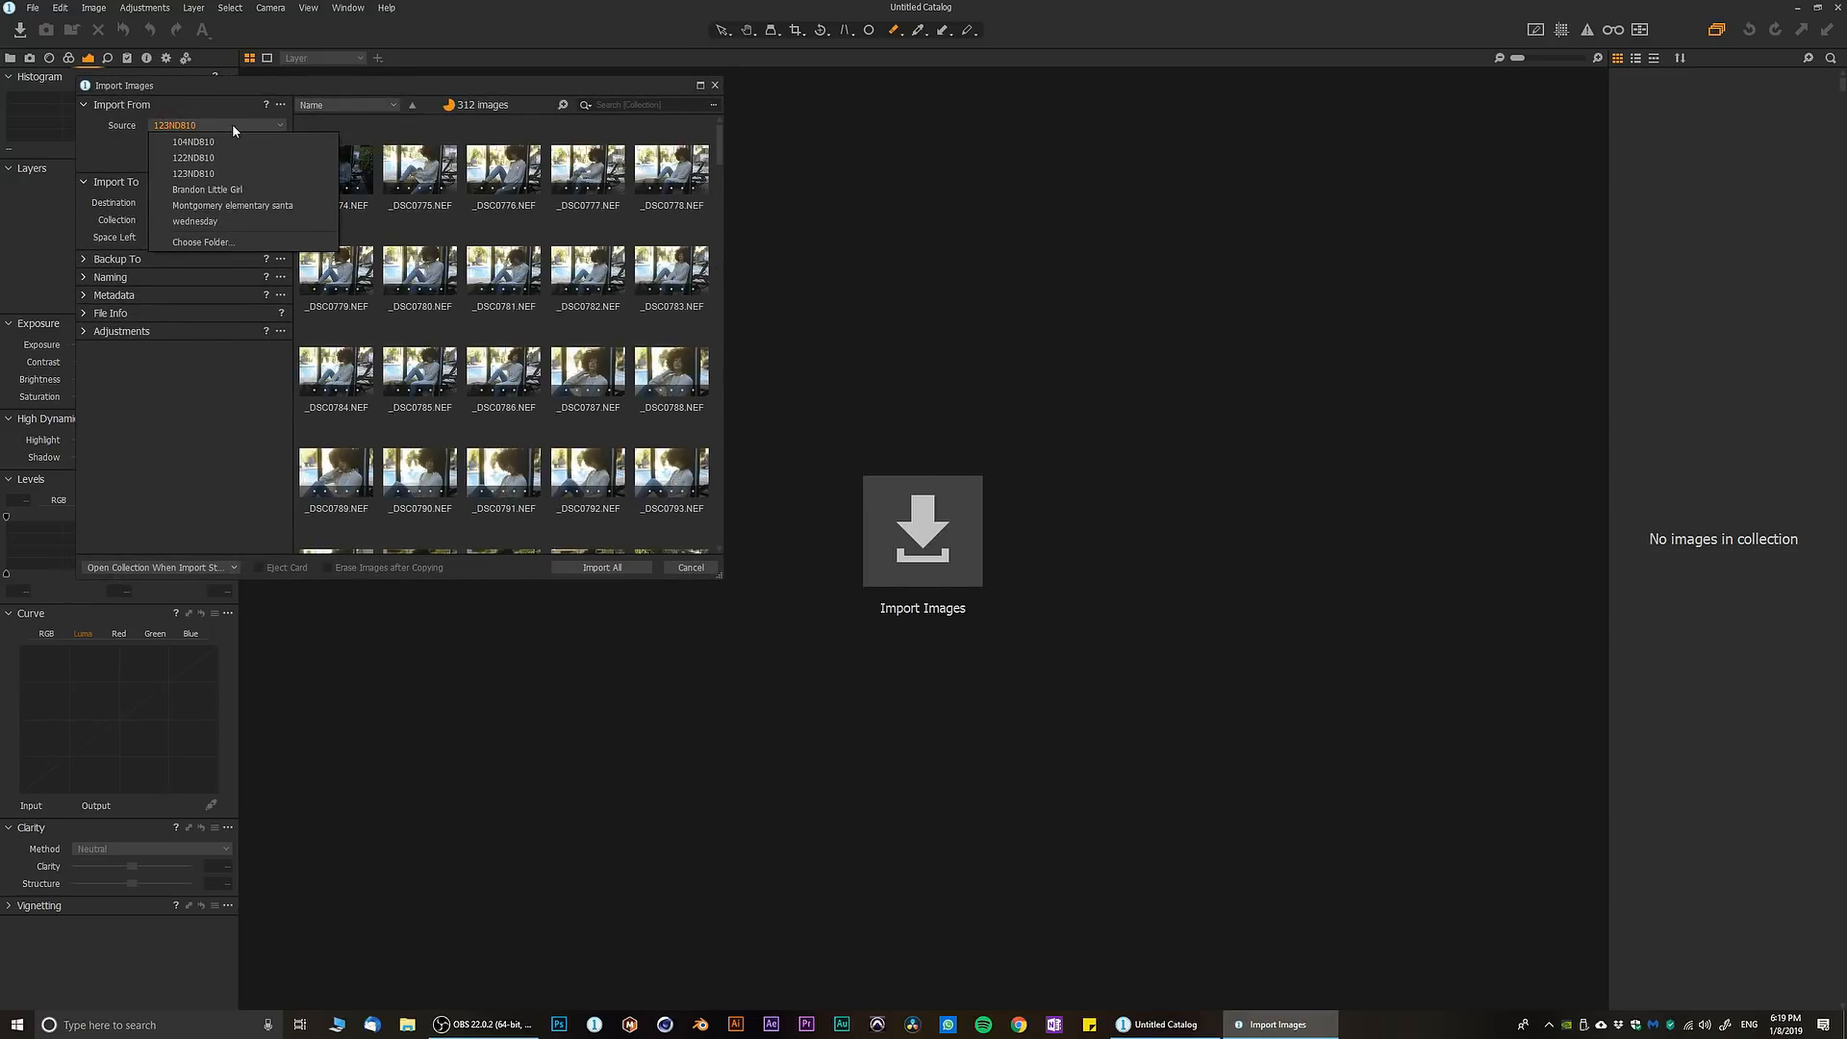
click(209, 240)
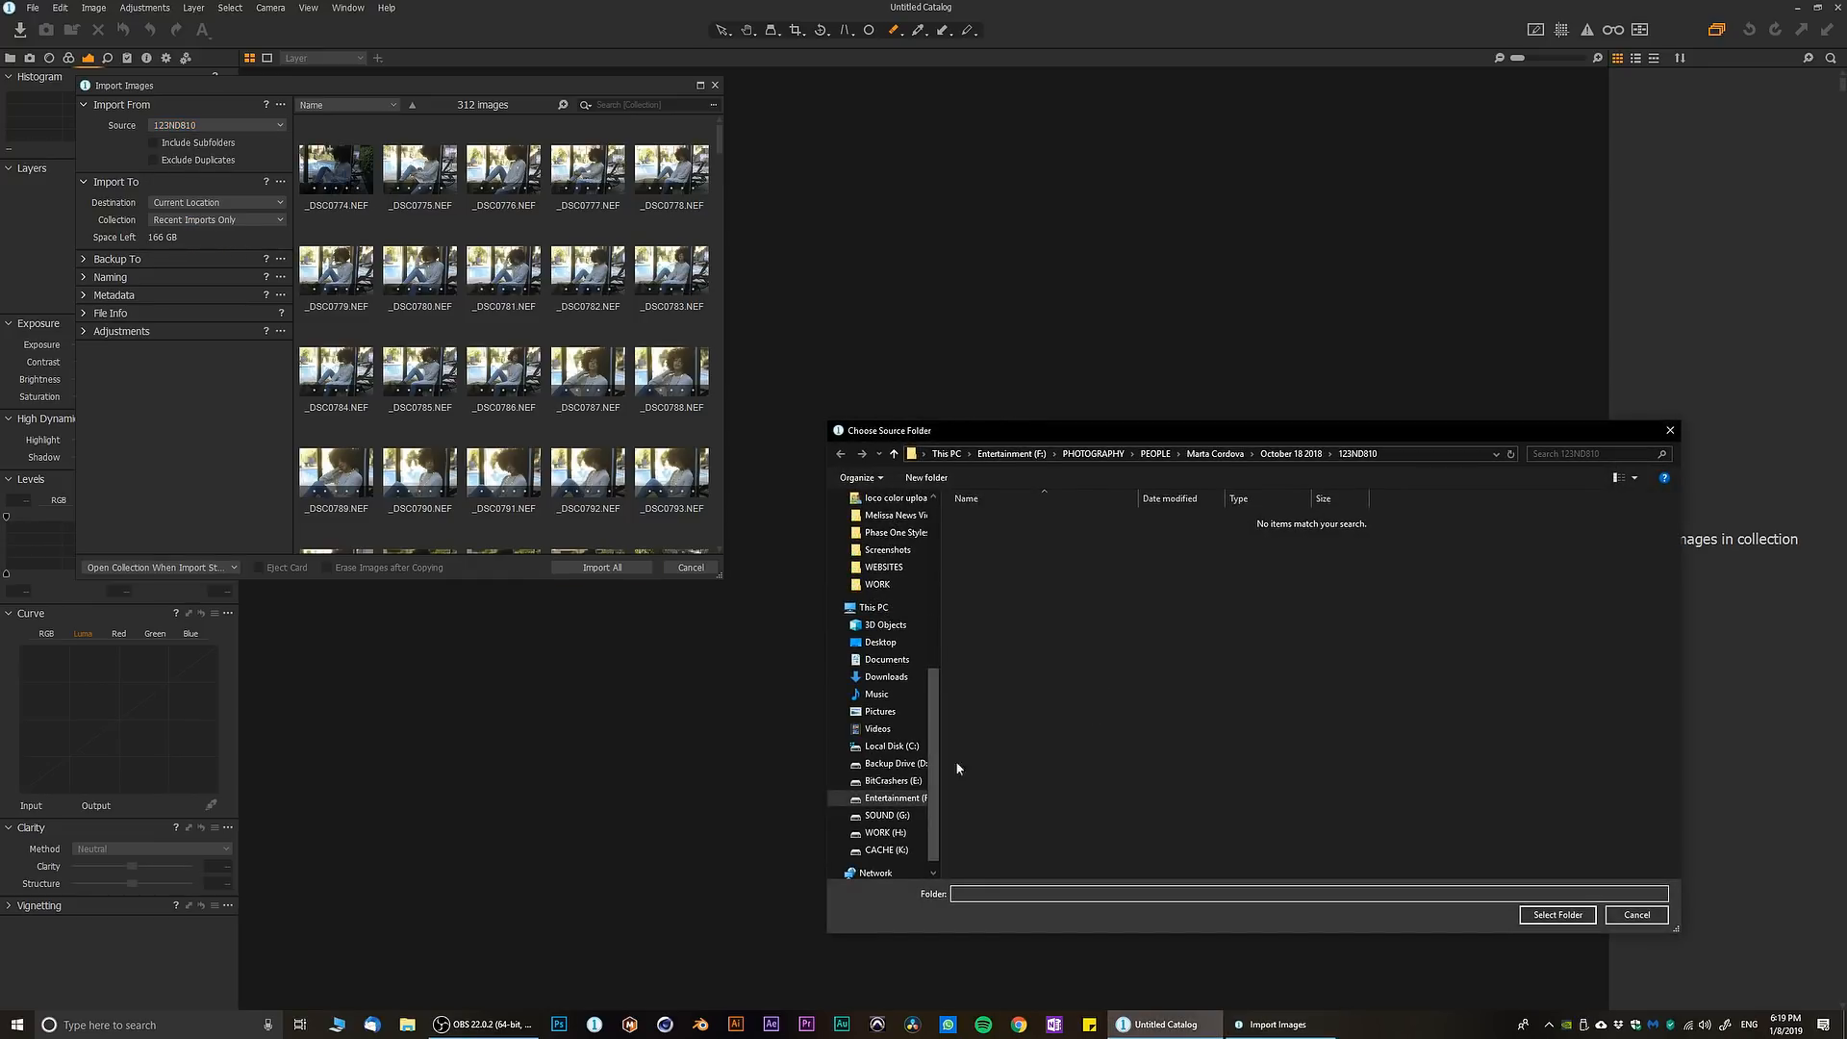
click(1156, 454)
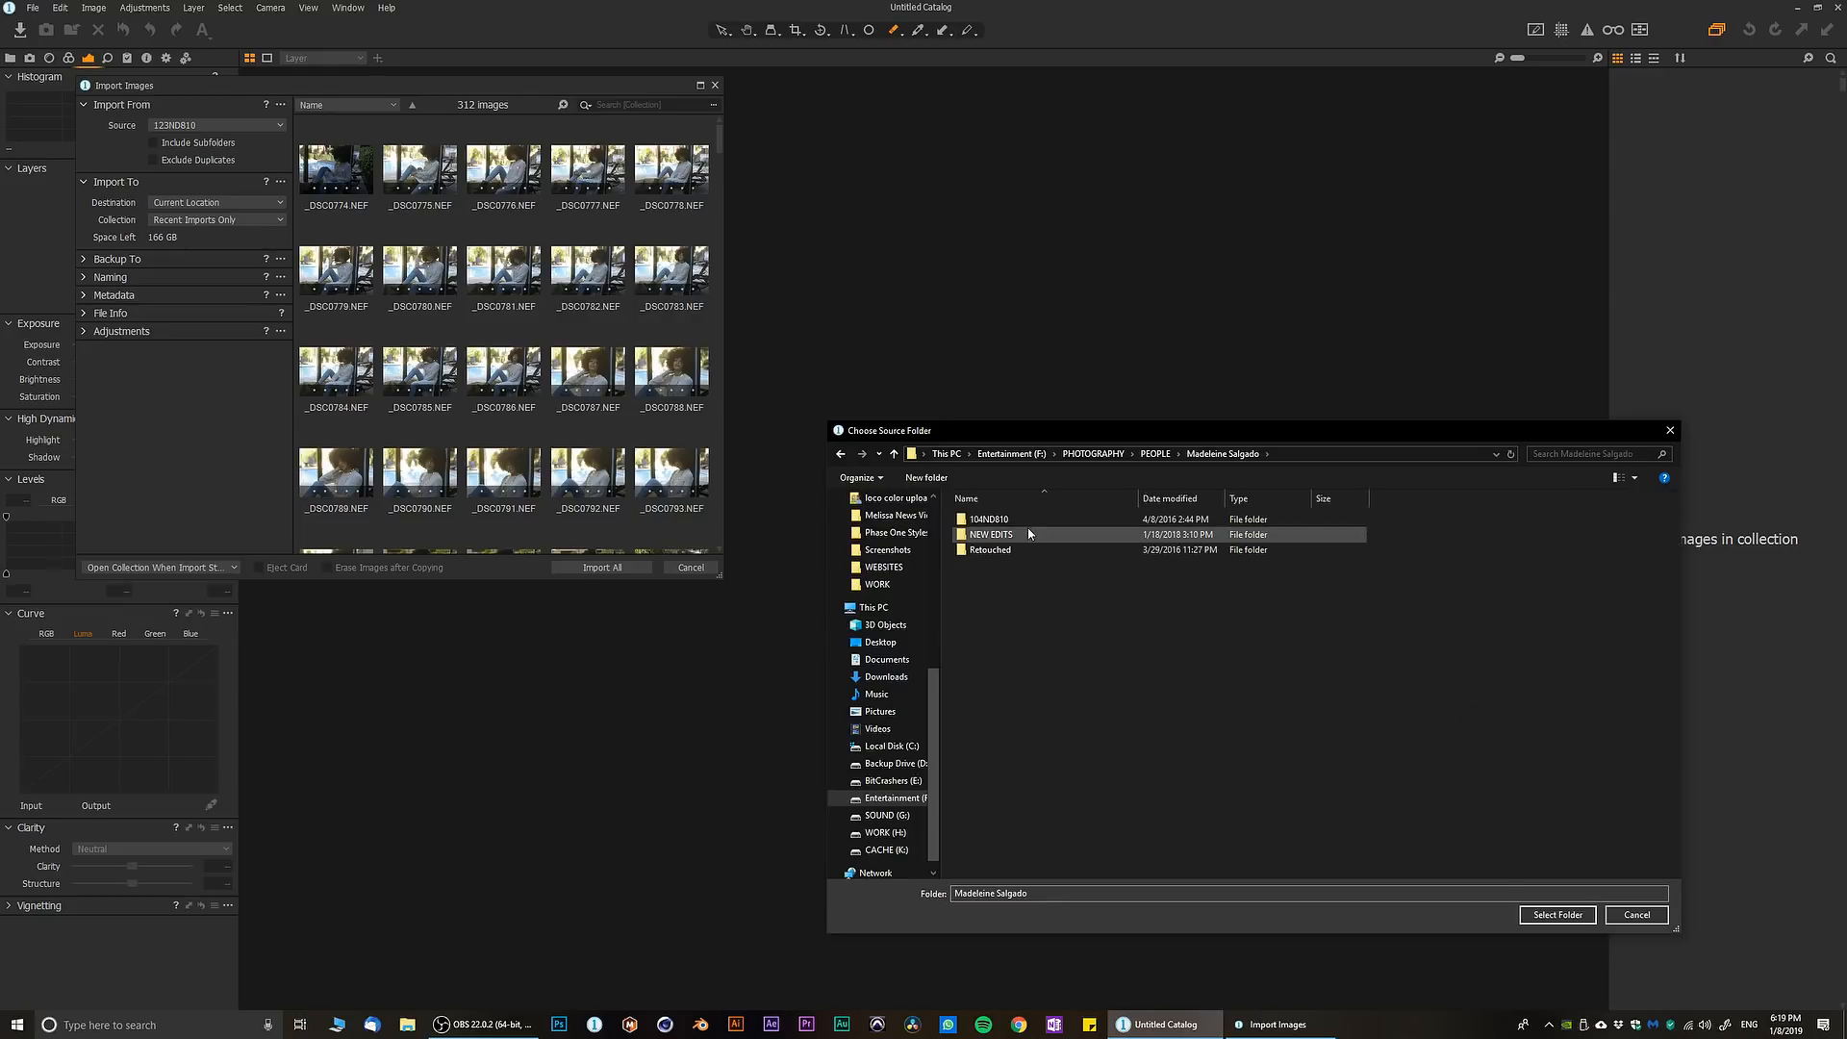
double_click(1024, 522)
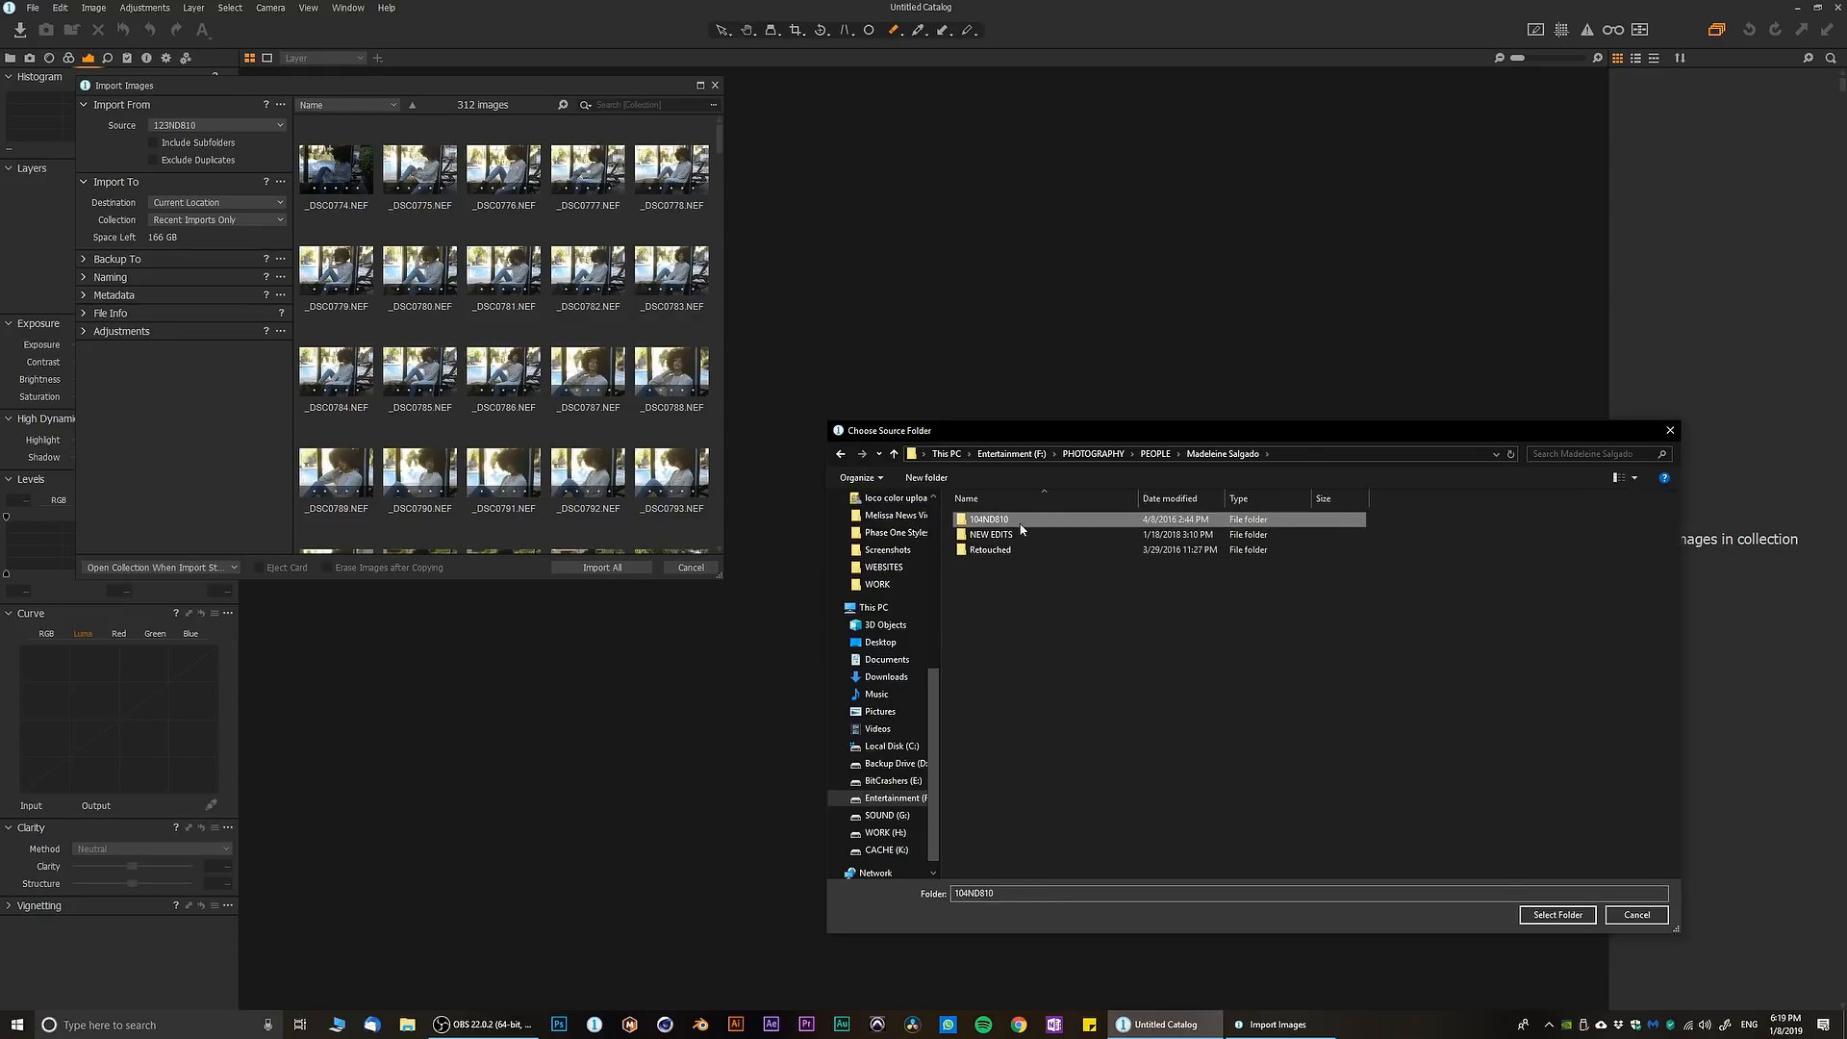
click(1555, 915)
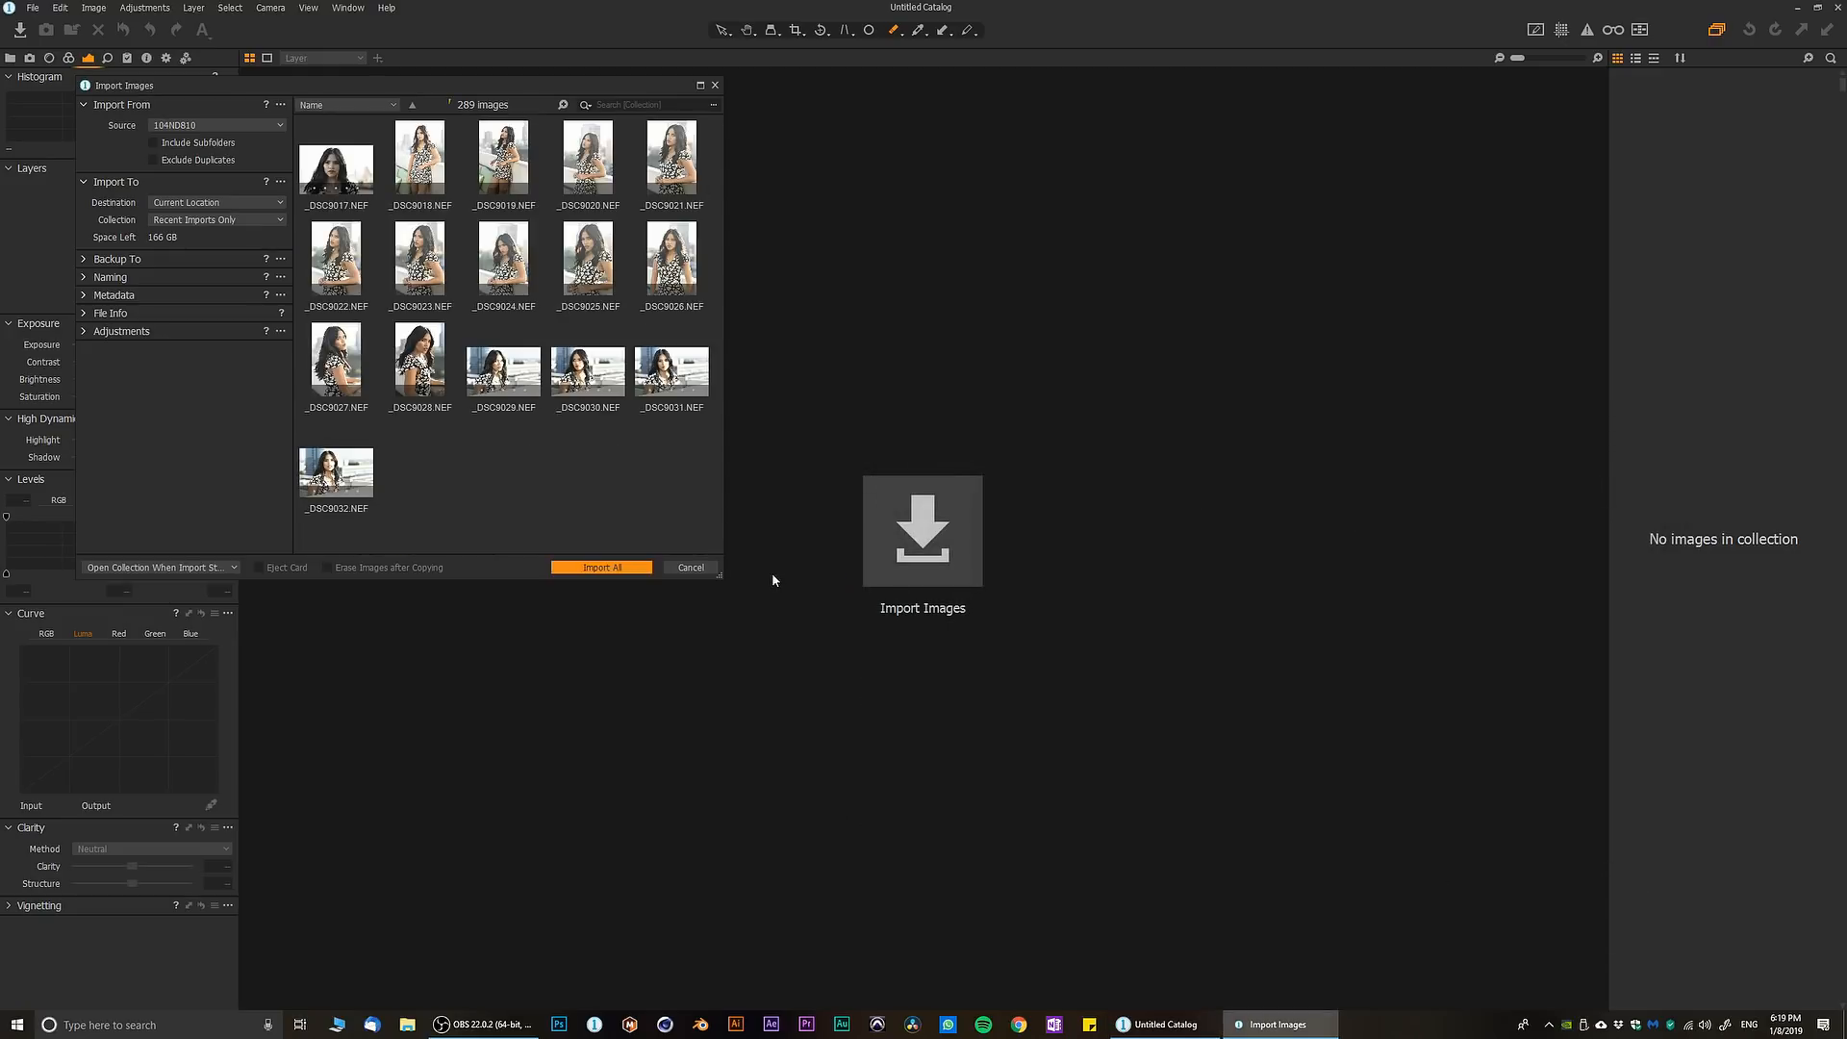
click(603, 567)
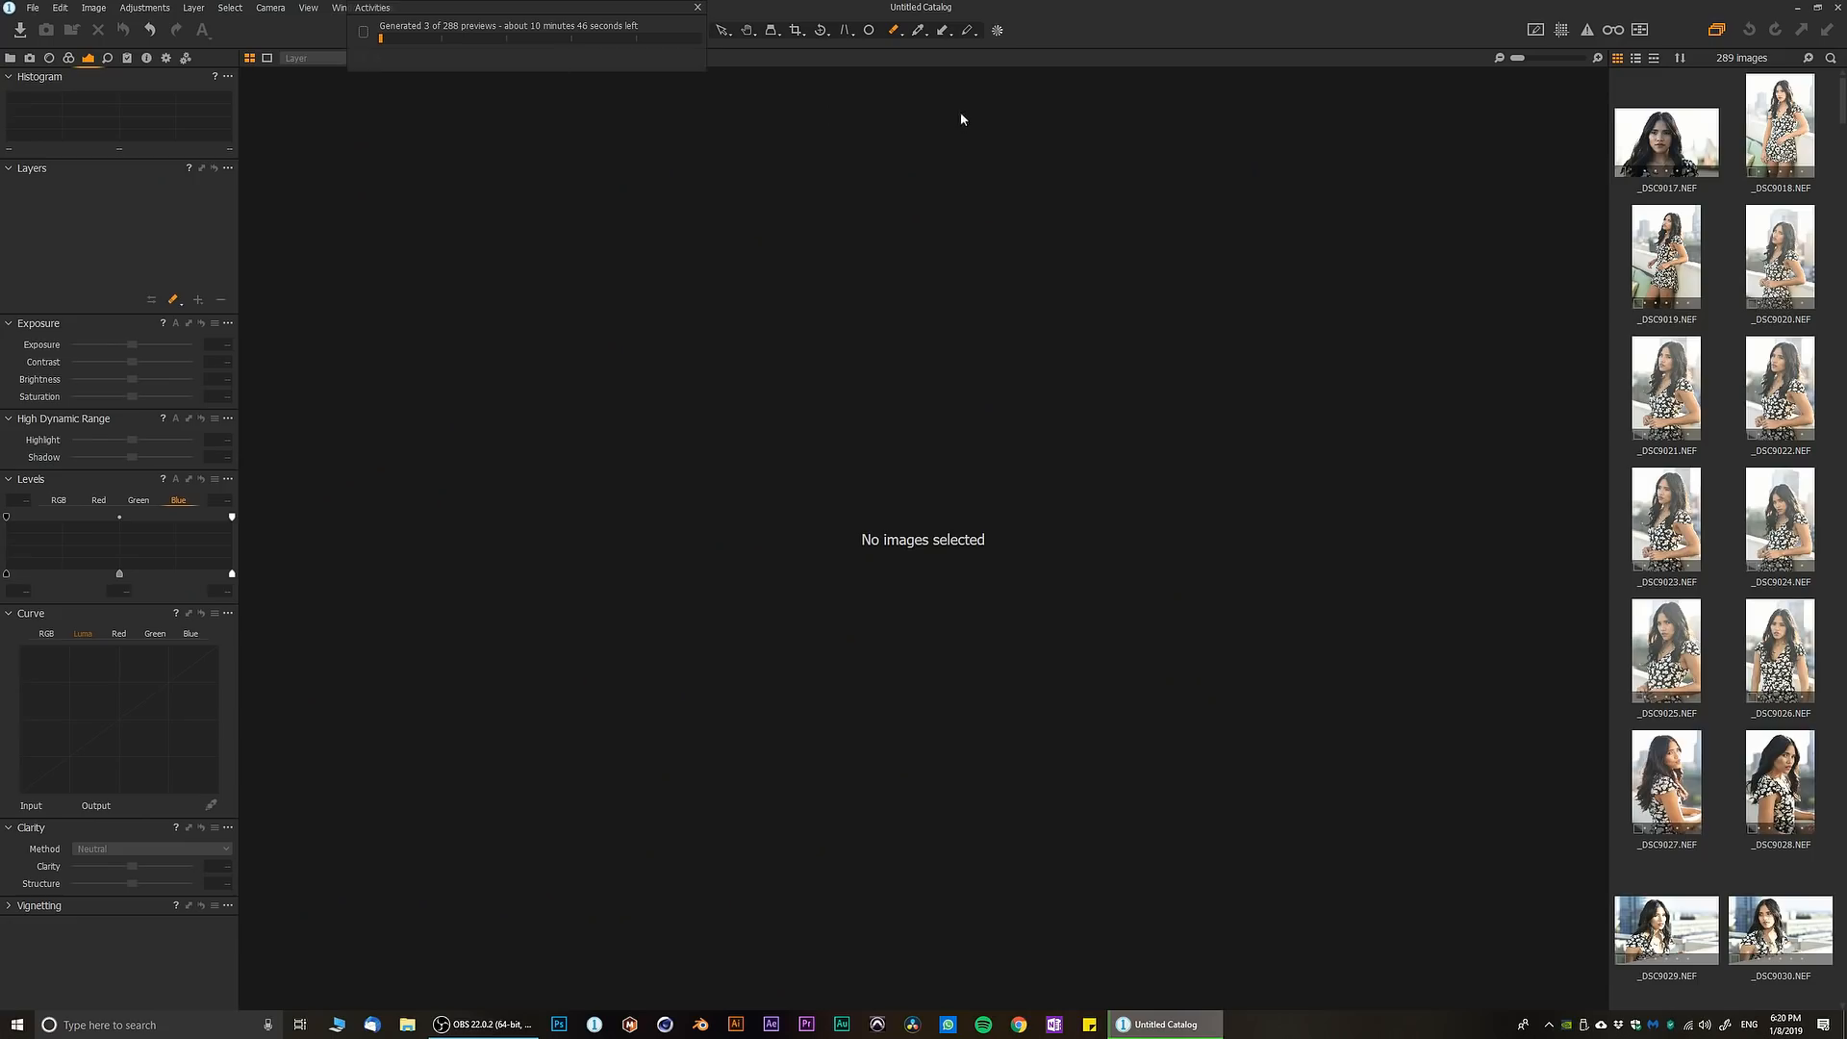
drag(536, 14, 1266, 13)
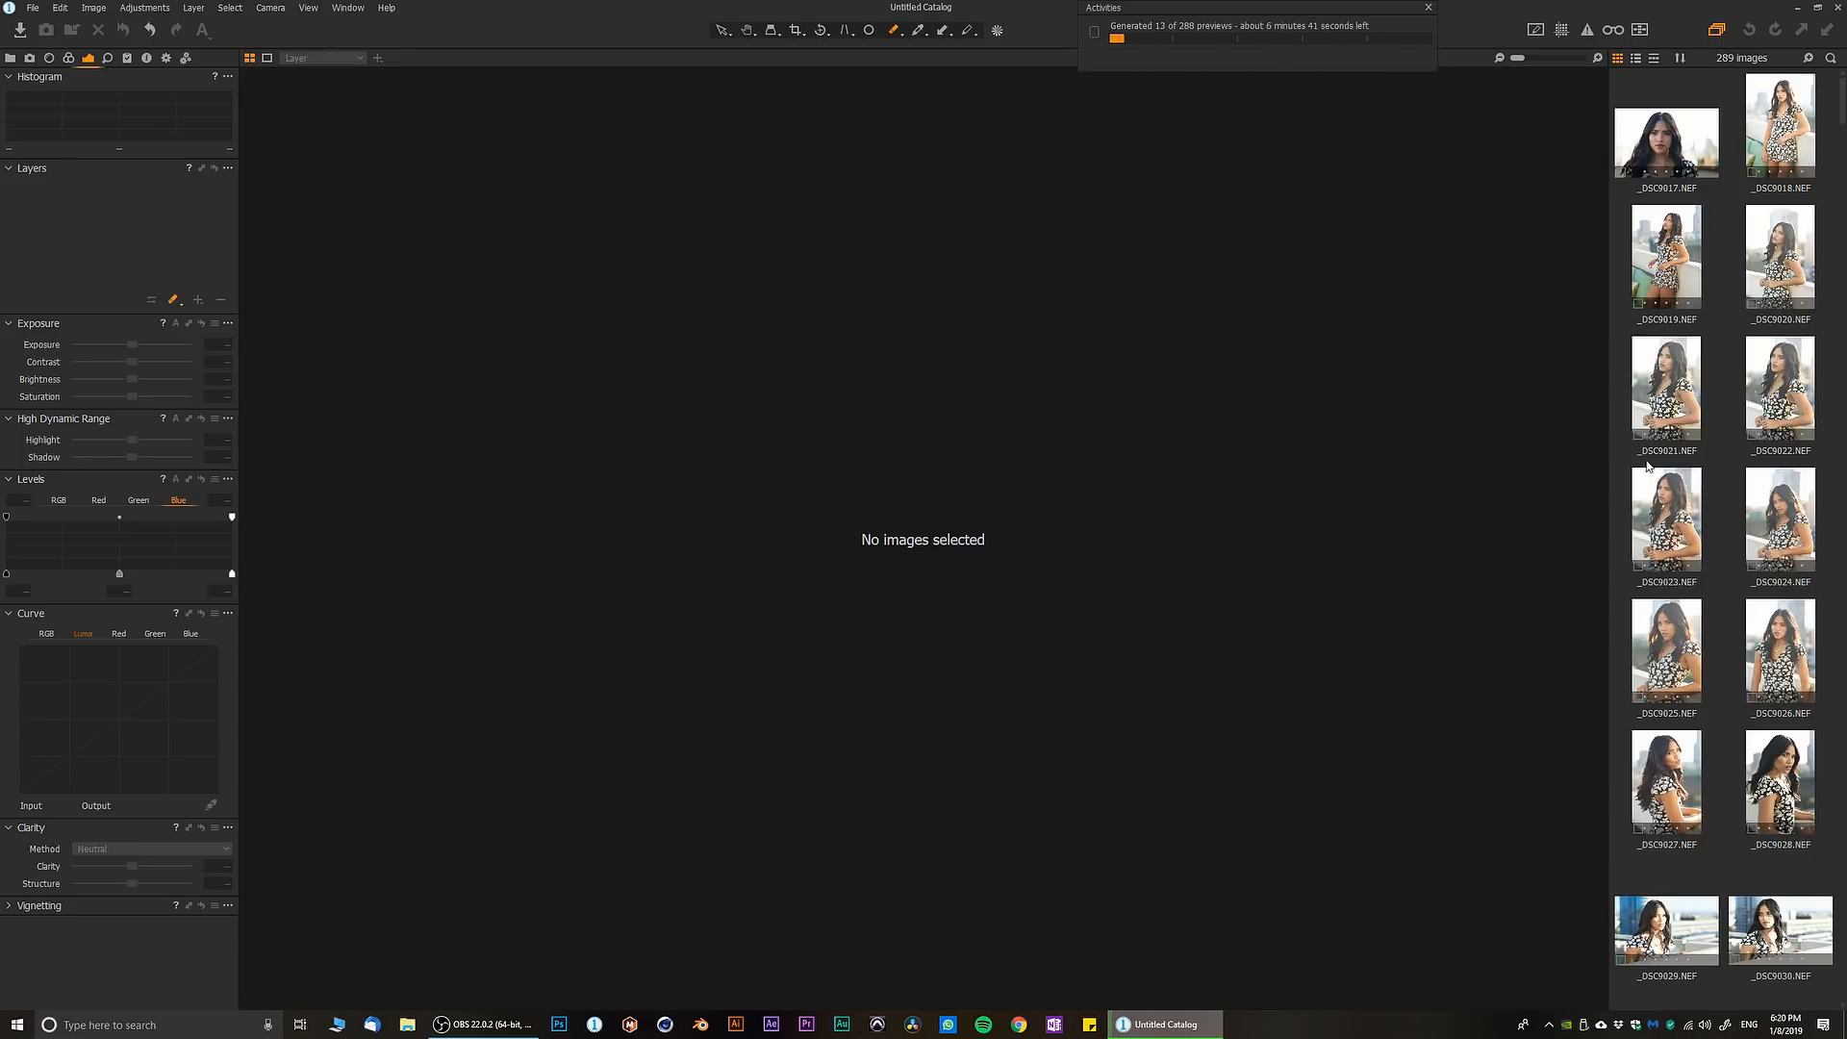
- Browse the imported photos and rate _DSC9021.NEF five stars and _DSC9022.NEF two stars
scroll(1654, 577, down, 15)
scroll(1667, 608, down, 15)
scroll(1667, 608, up, 13)
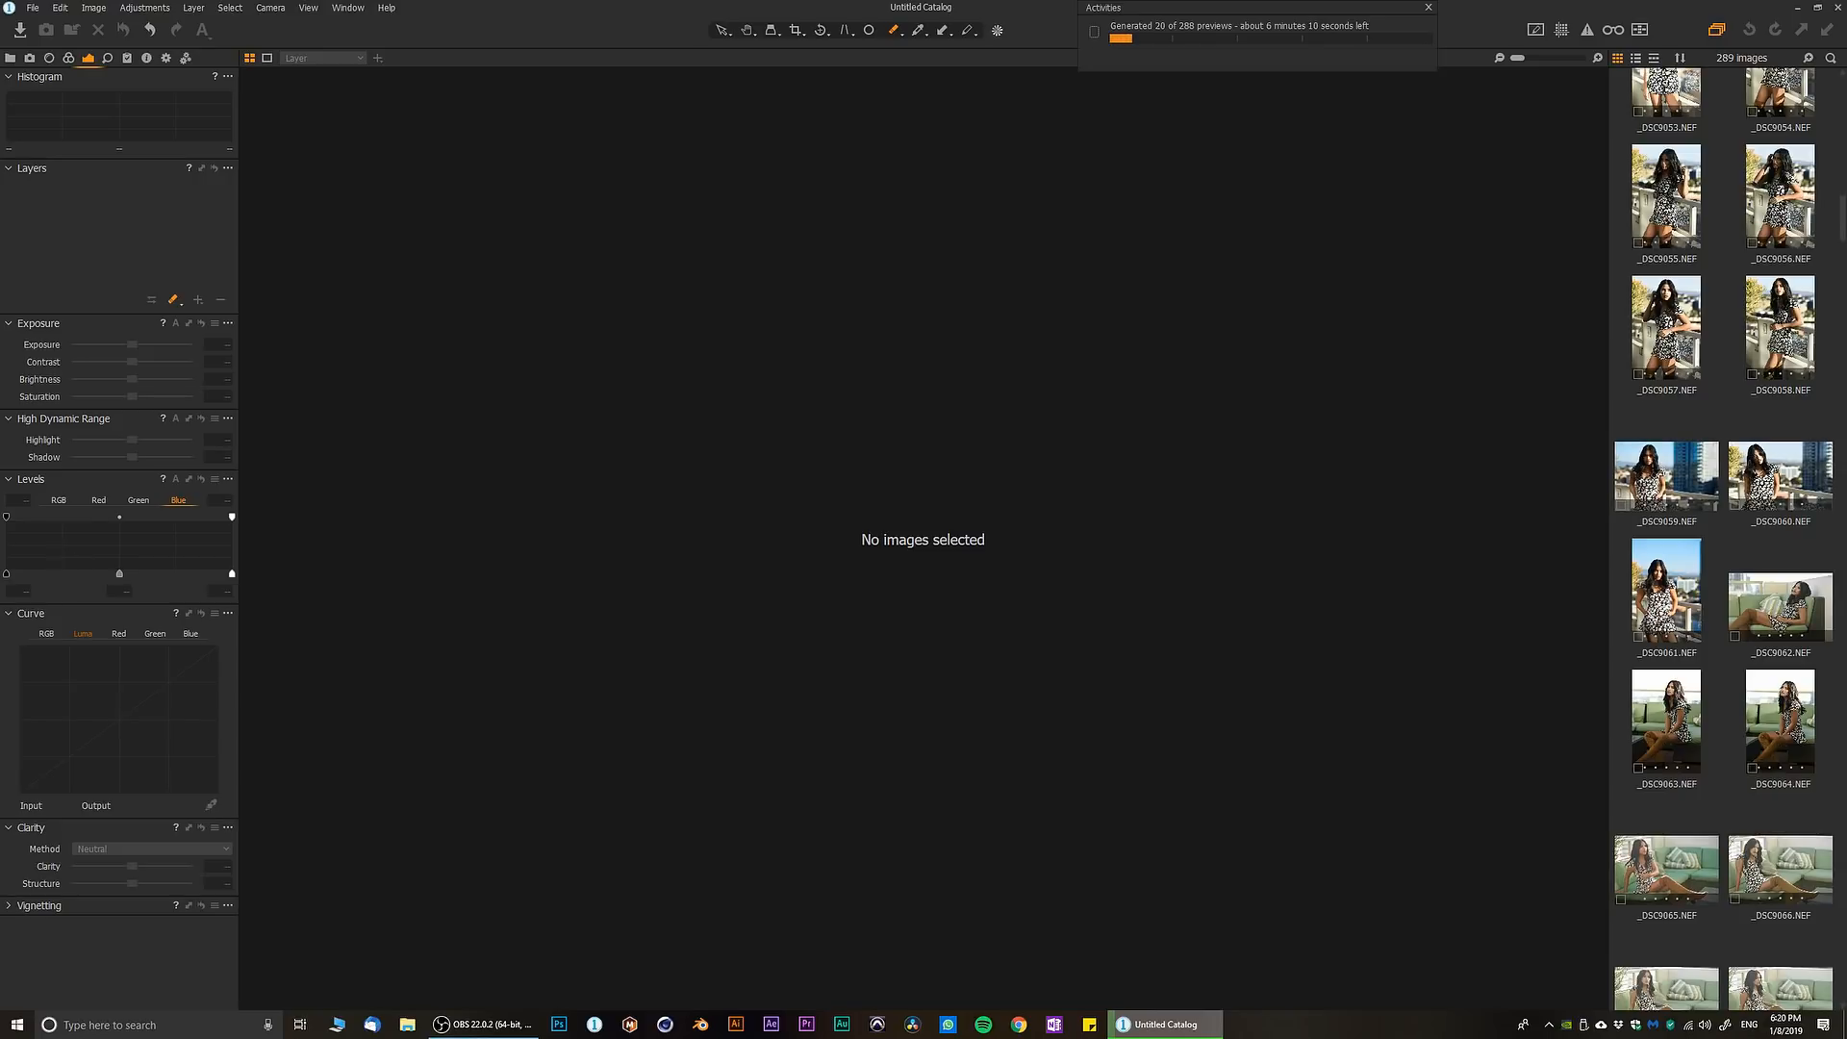
scroll(1639, 466, up, 15)
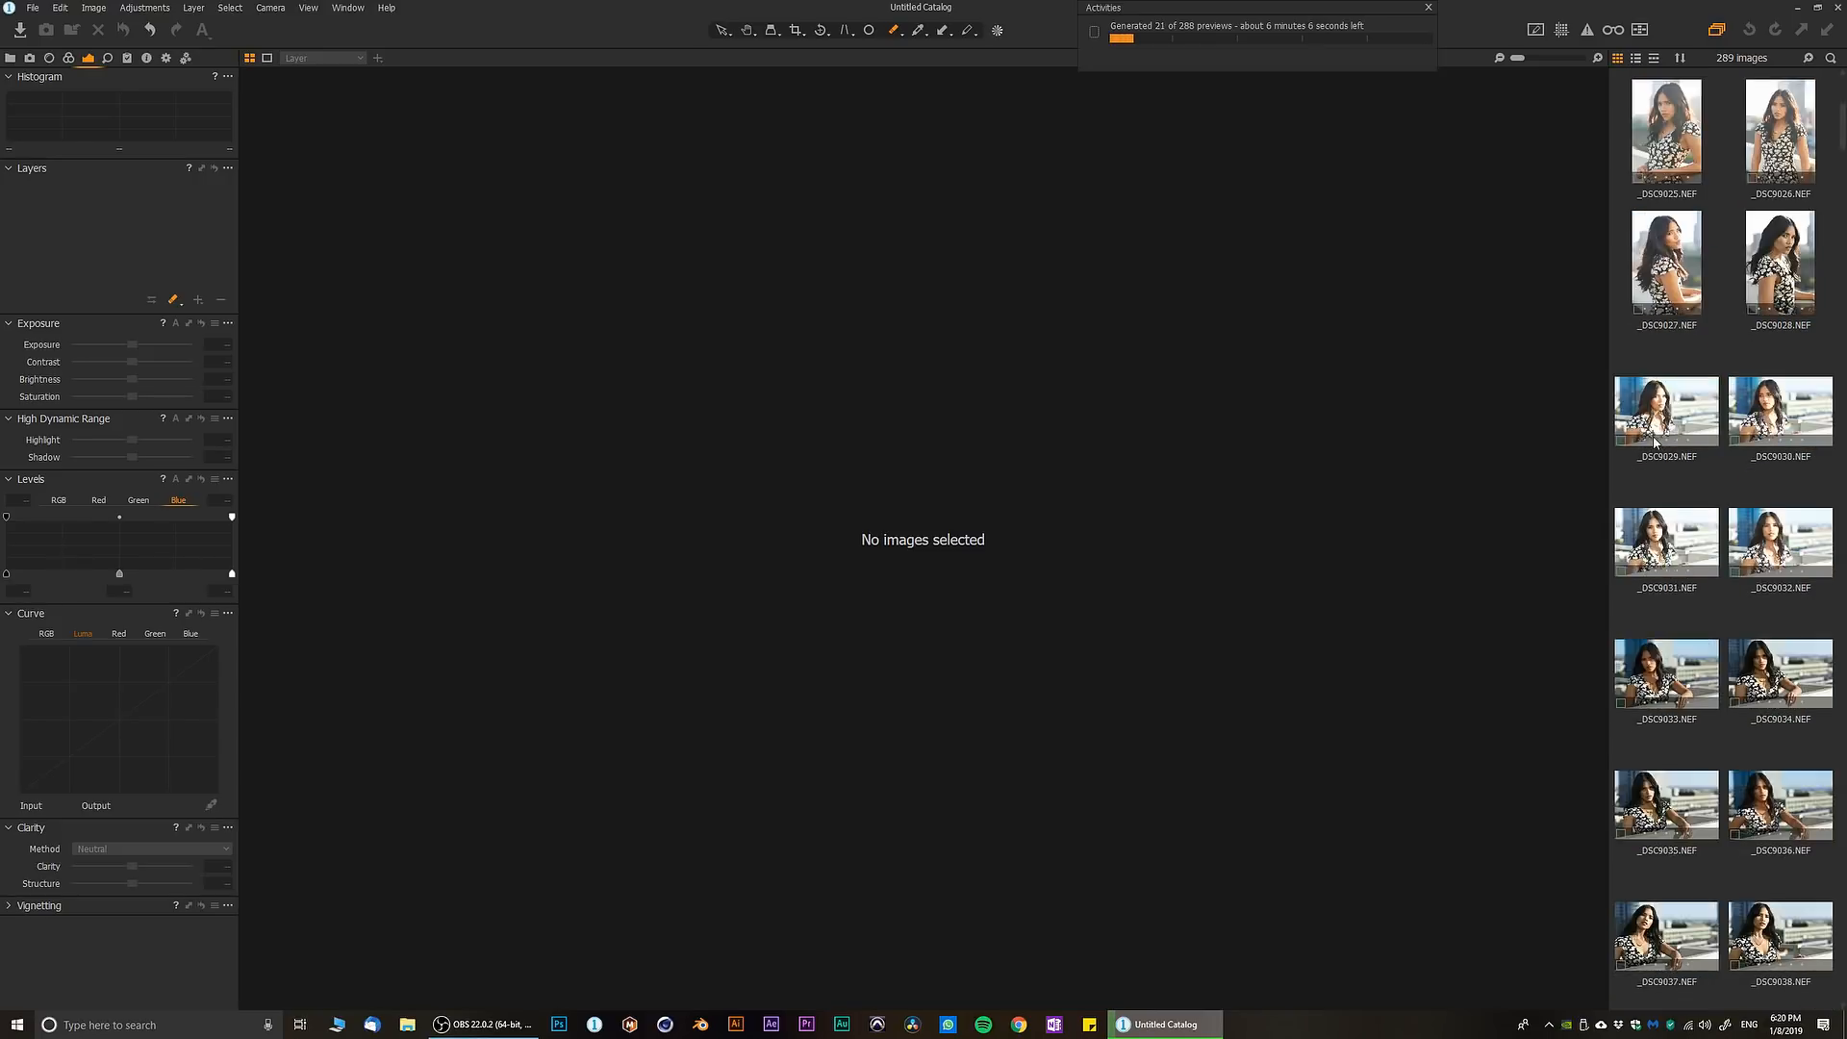
scroll(1653, 438, up, 1)
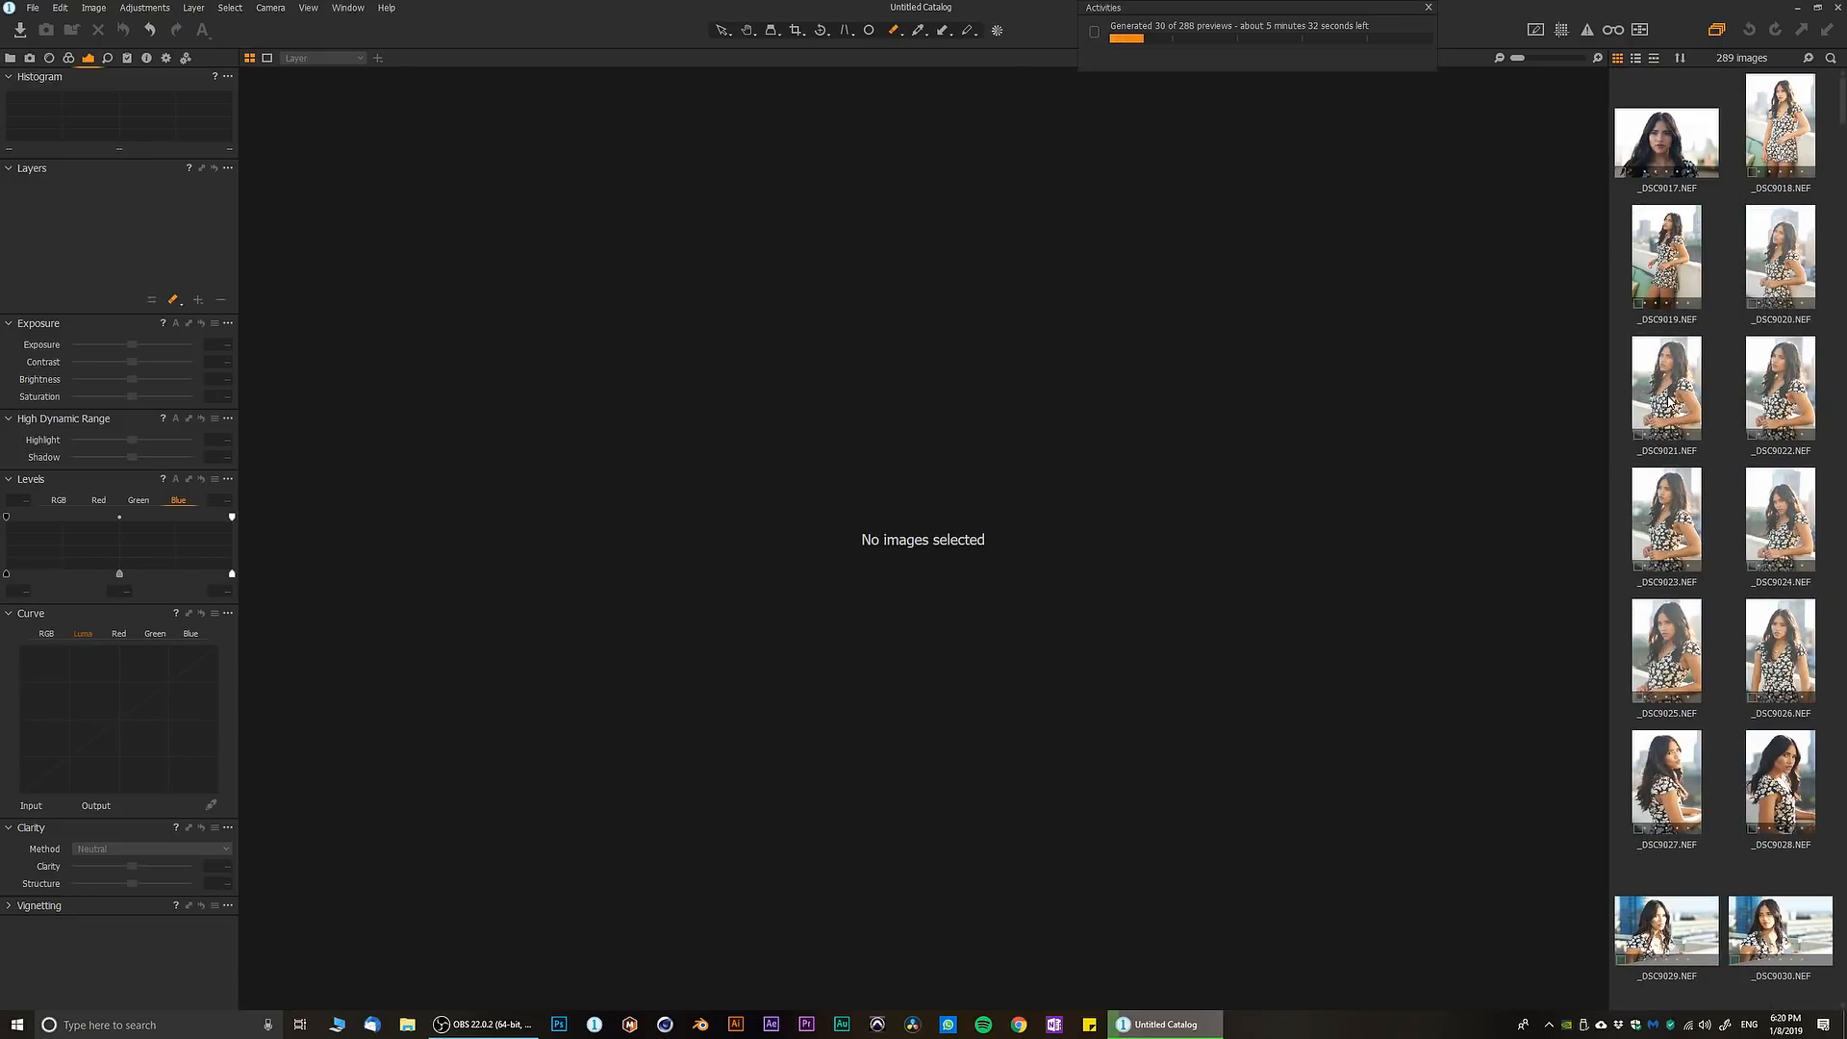
click(1660, 246)
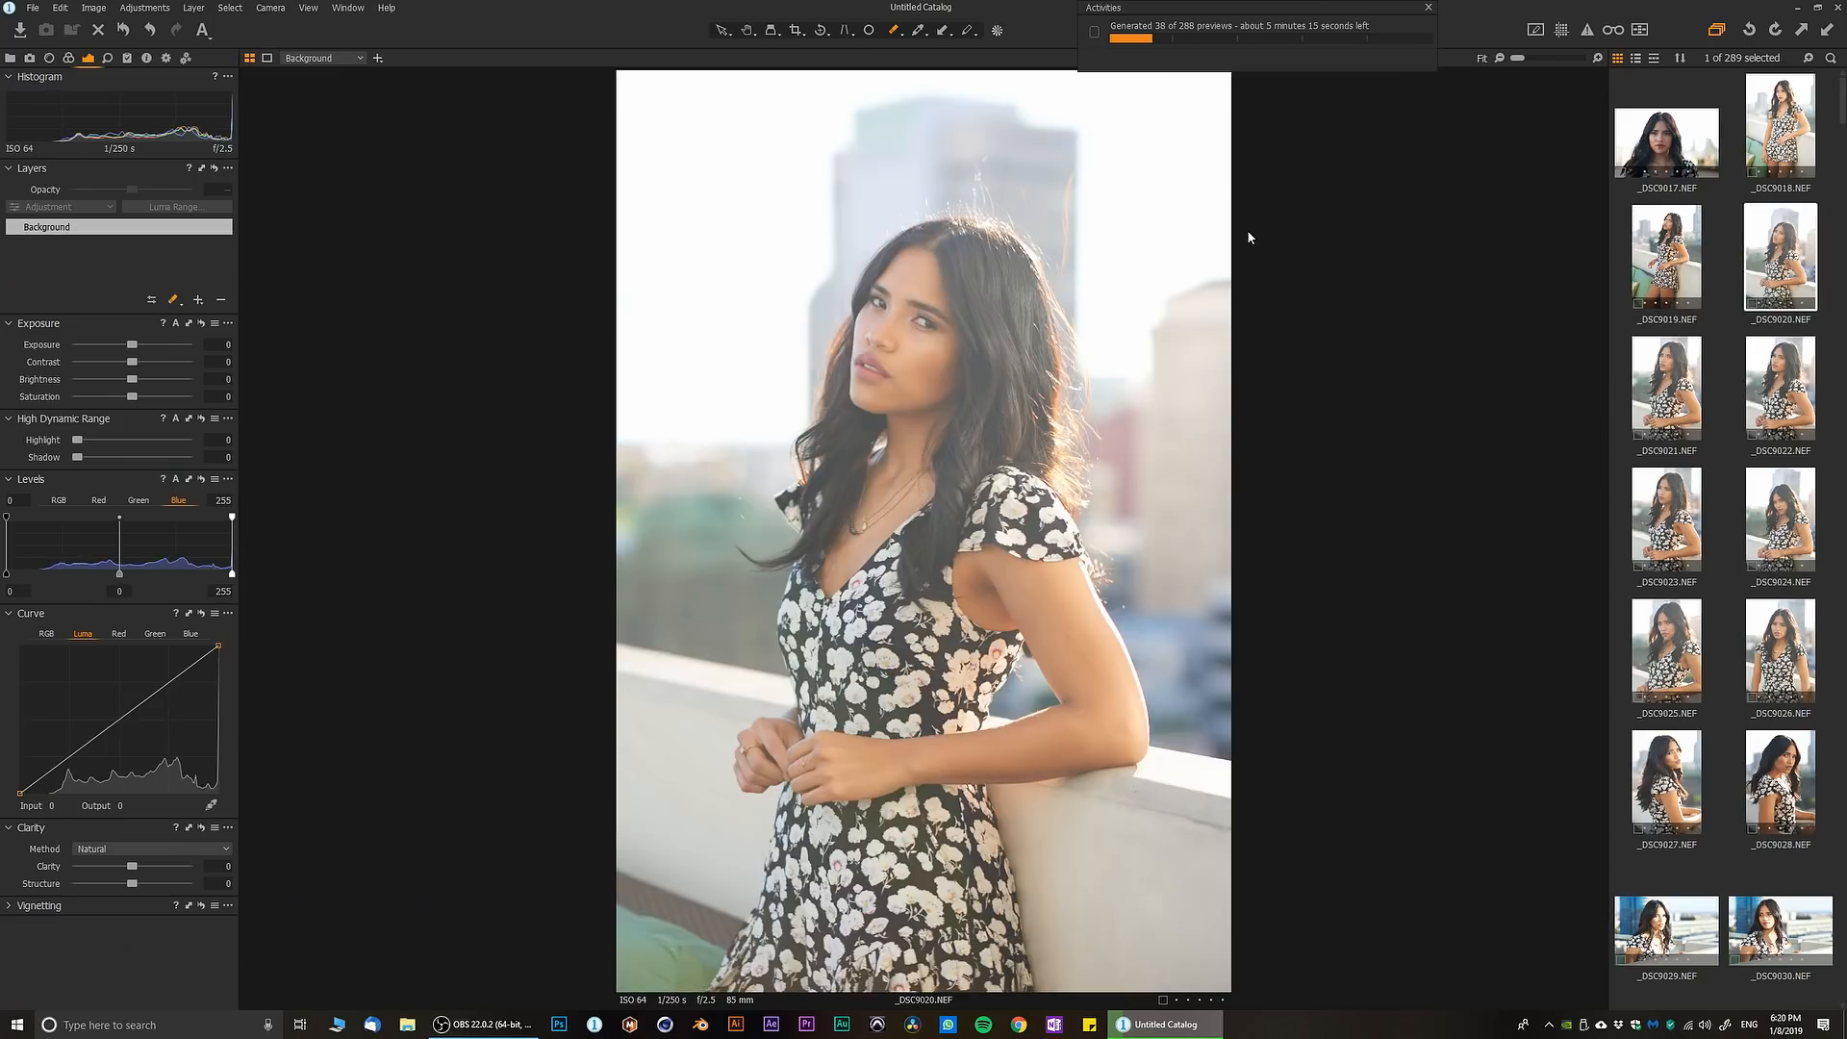
key(Right)
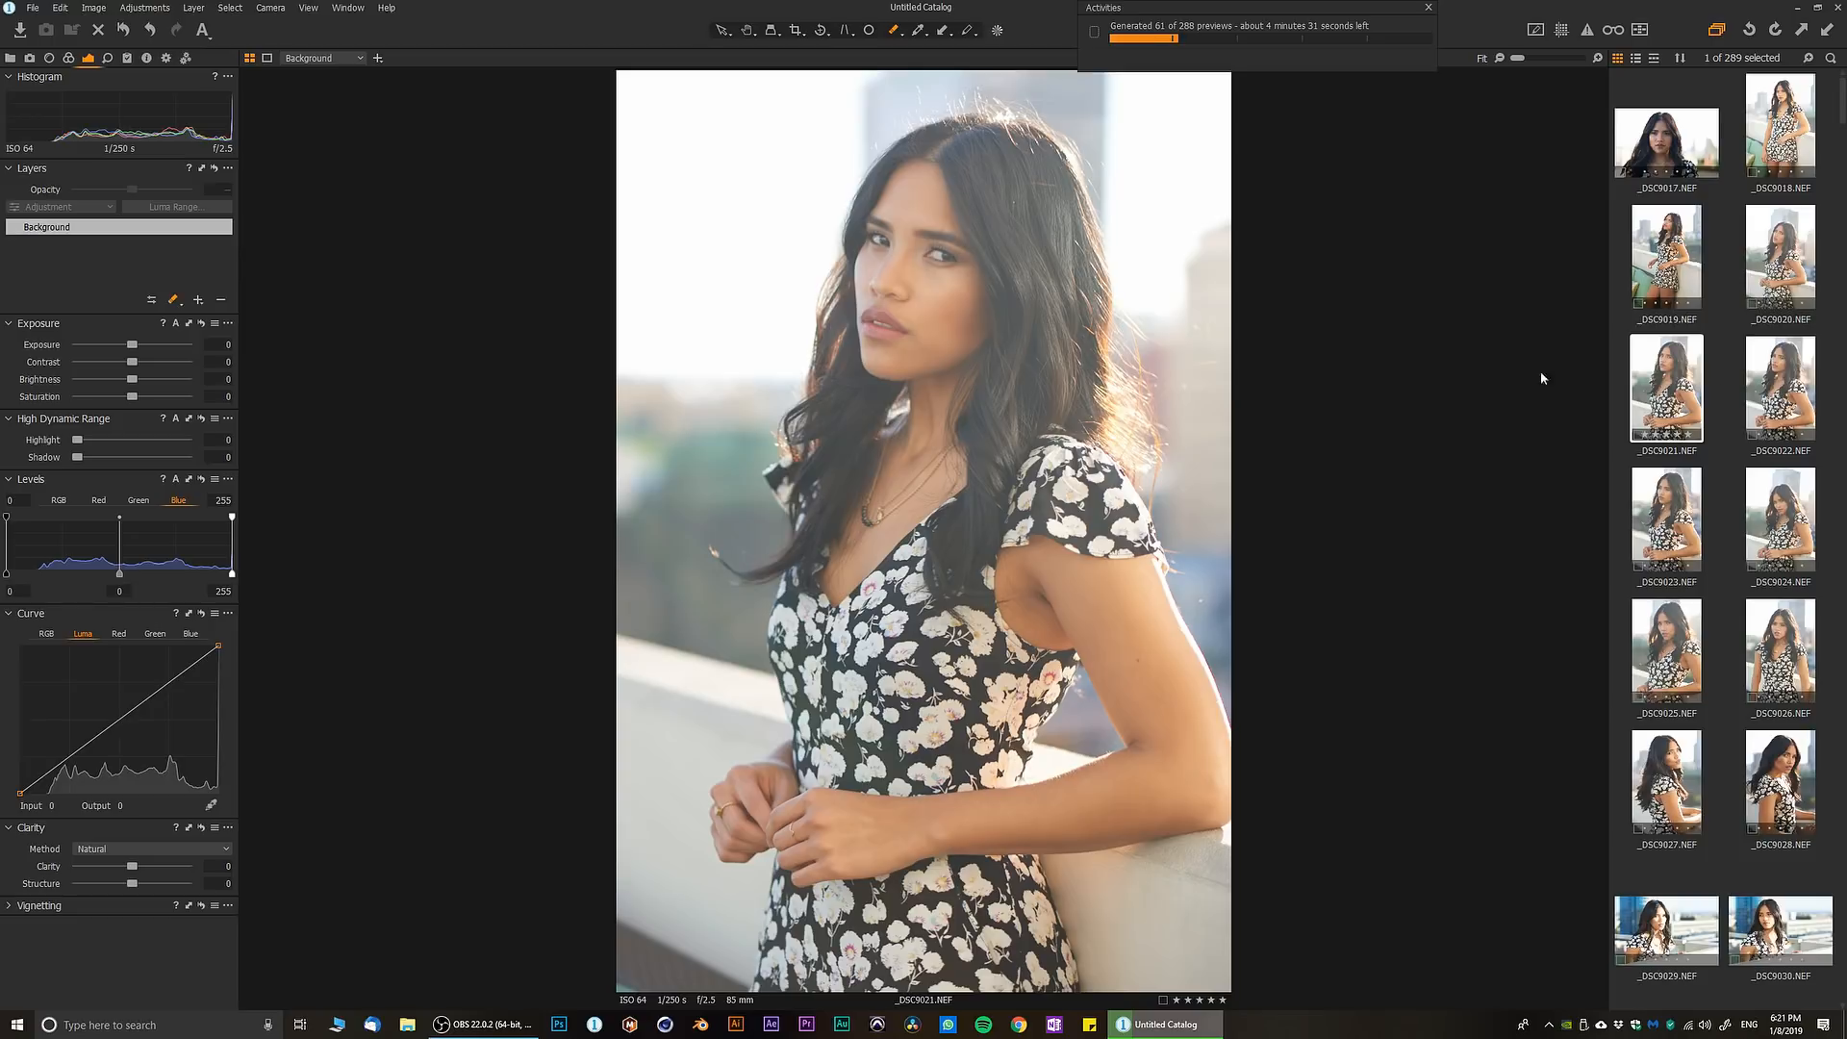
click(1781, 389)
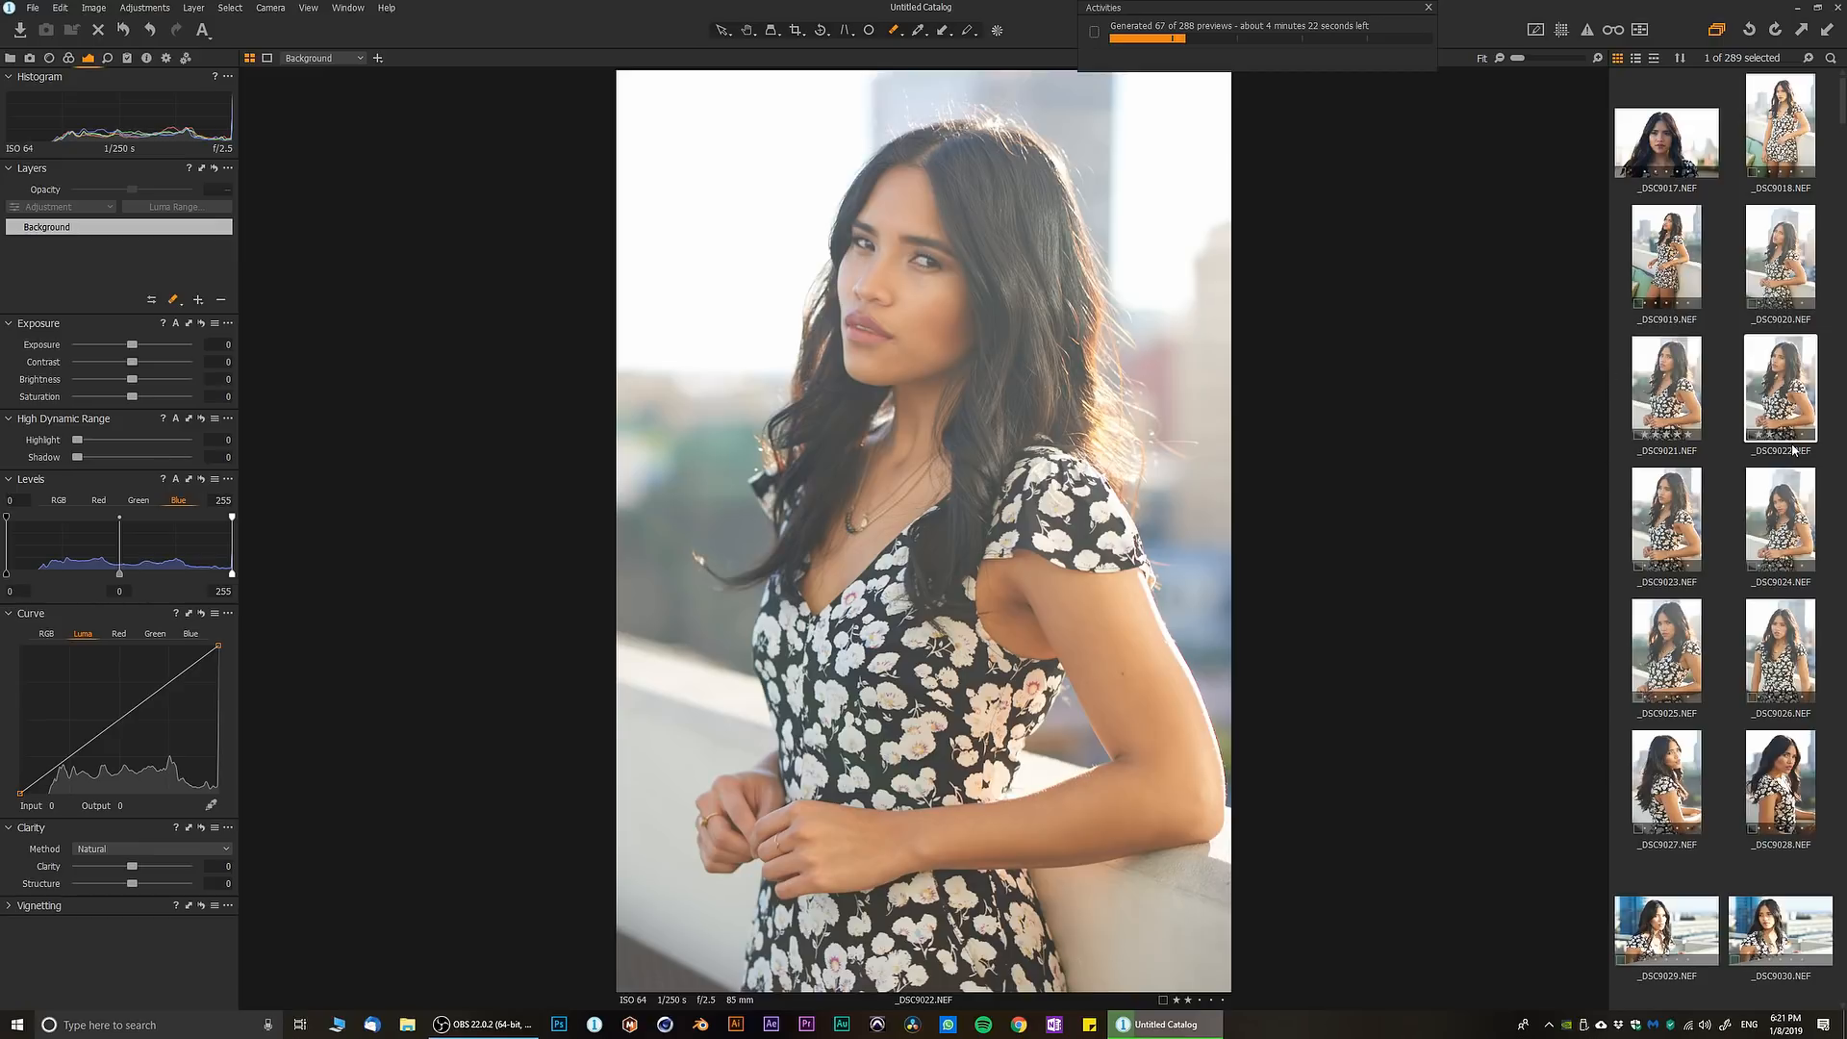
- Sort the image browser by rating
click(1678, 59)
click(1725, 76)
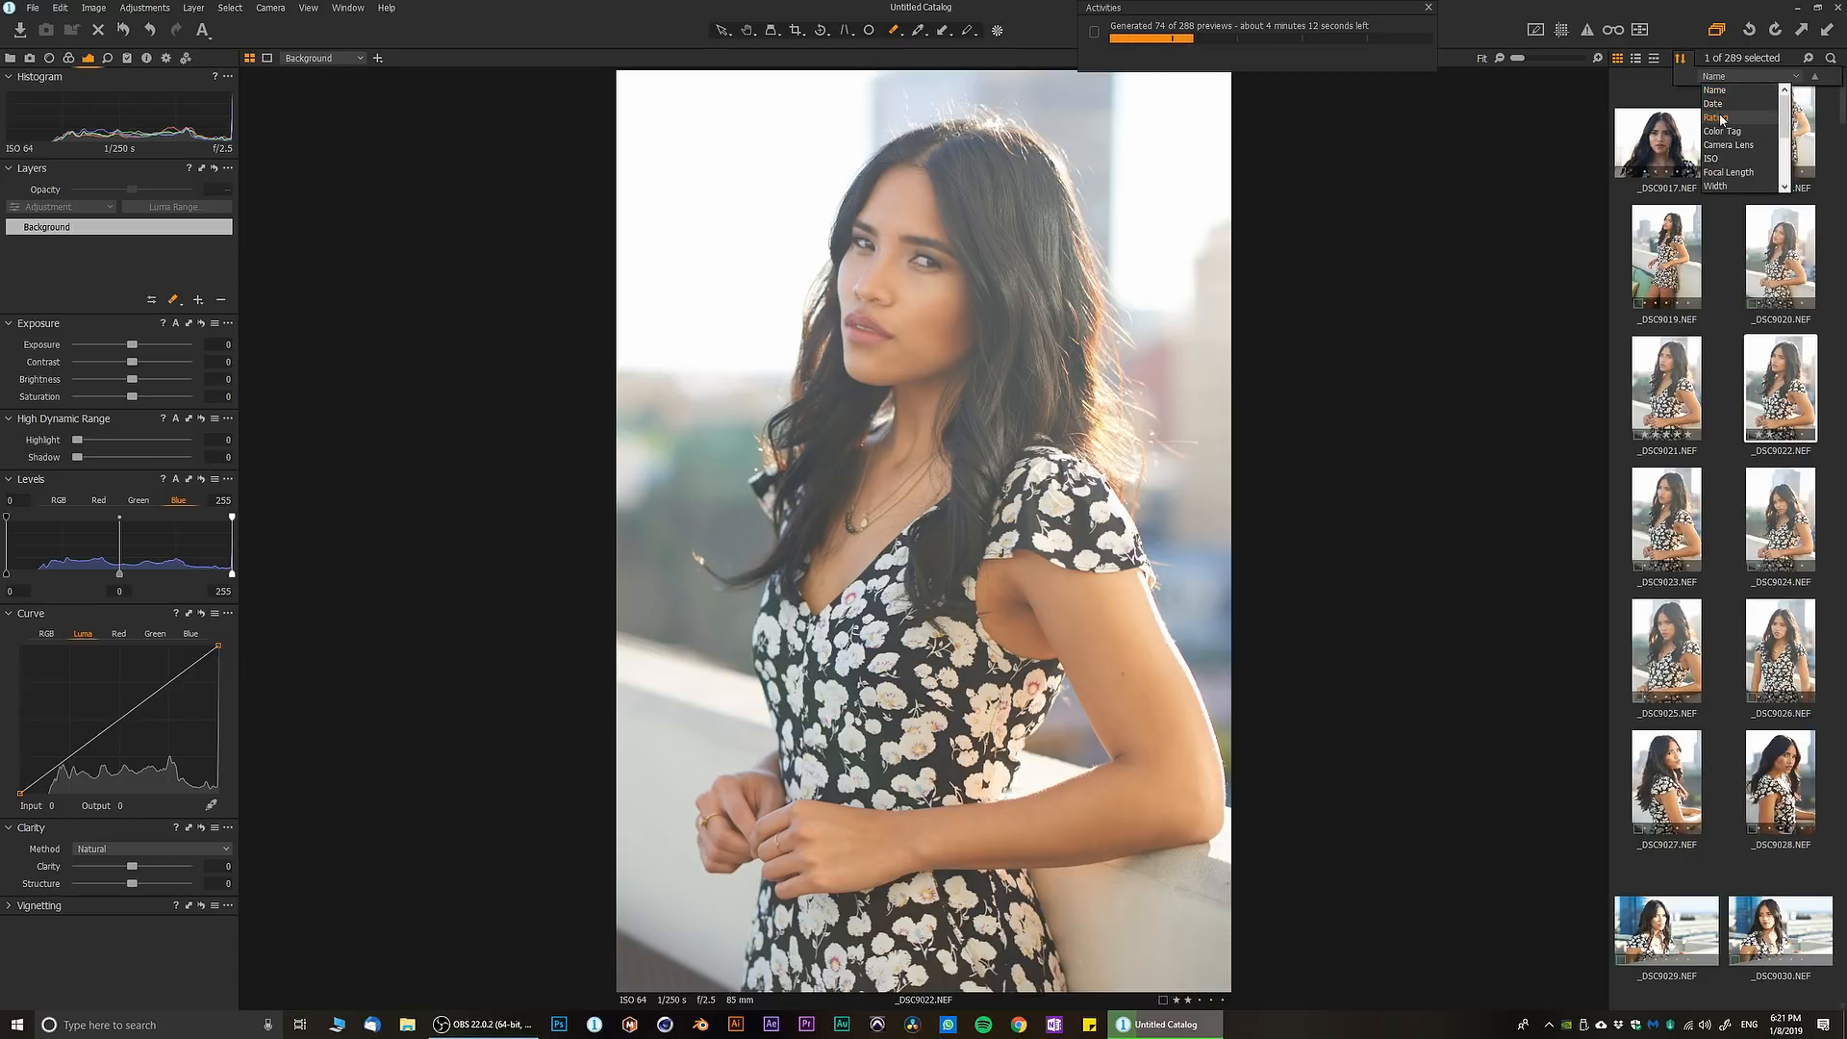
click(1717, 118)
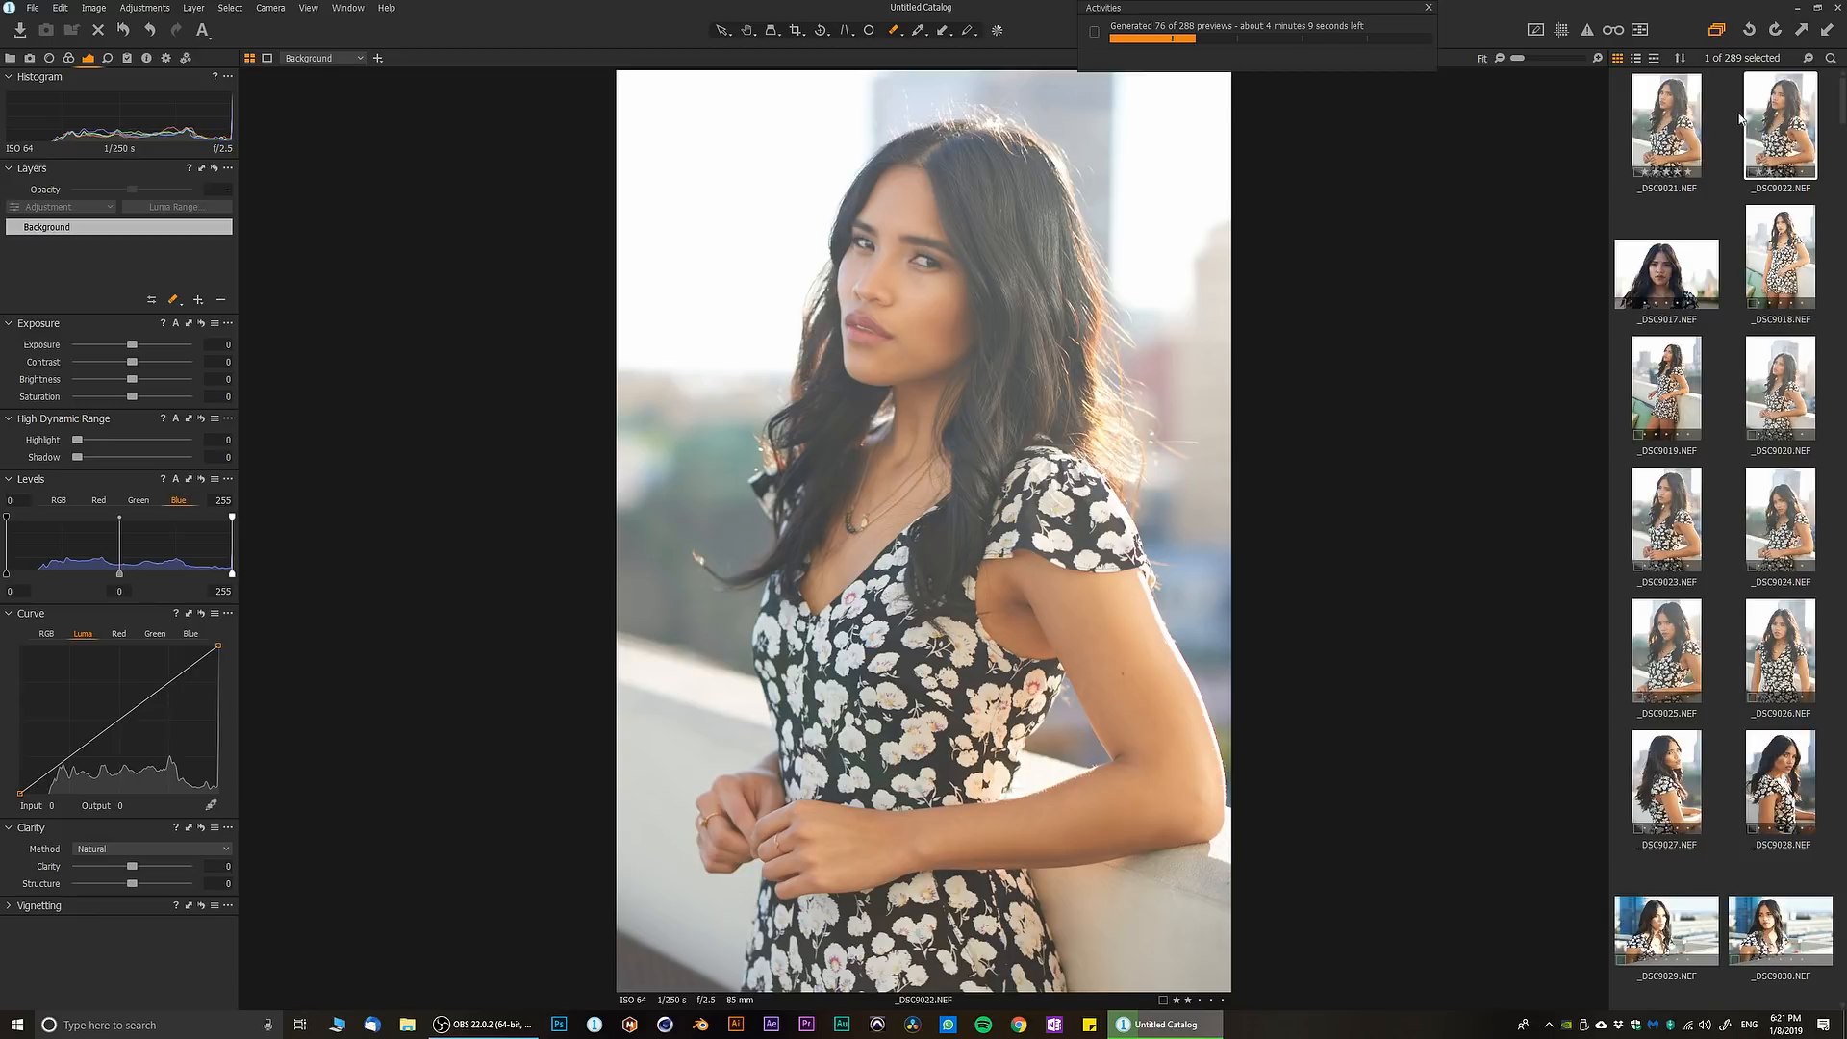
- On _DSC9021.NEF, set the High Dynamic Range highlight to 41, exposure to -0.63 and brightness to 14
click(1657, 144)
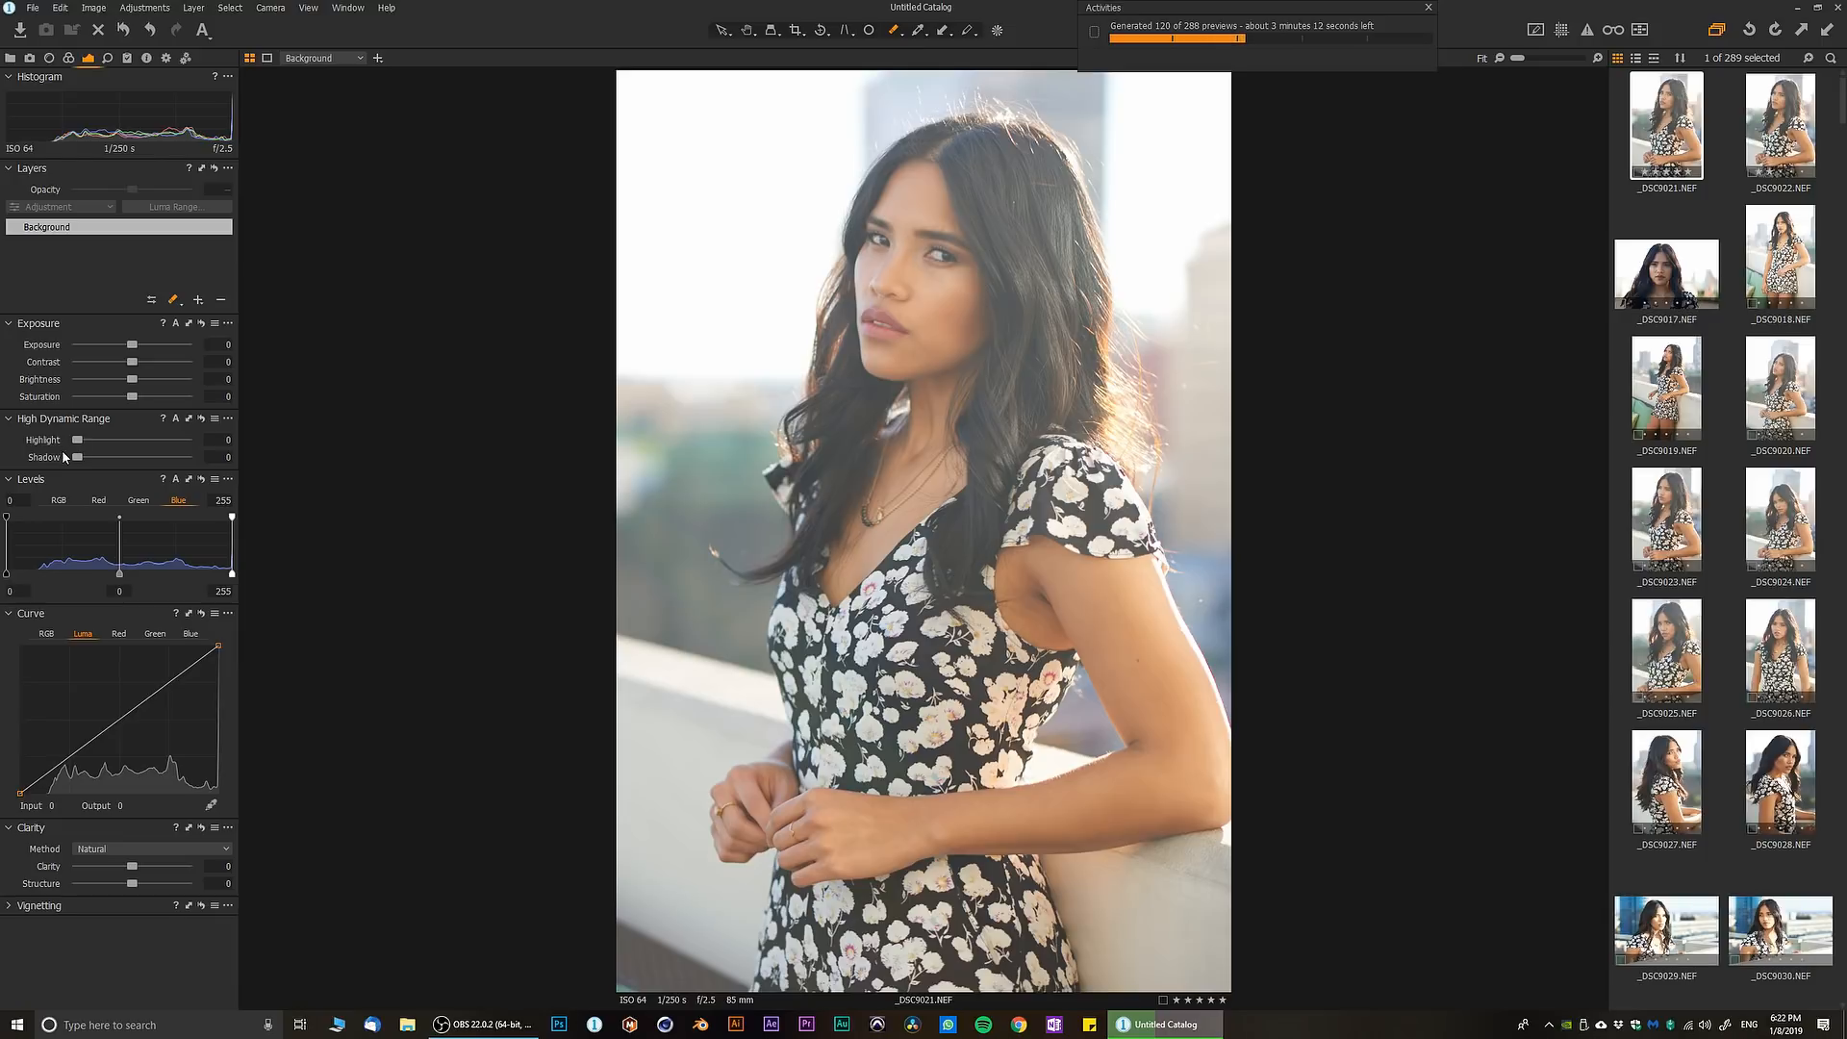
drag(78, 444, 135, 445)
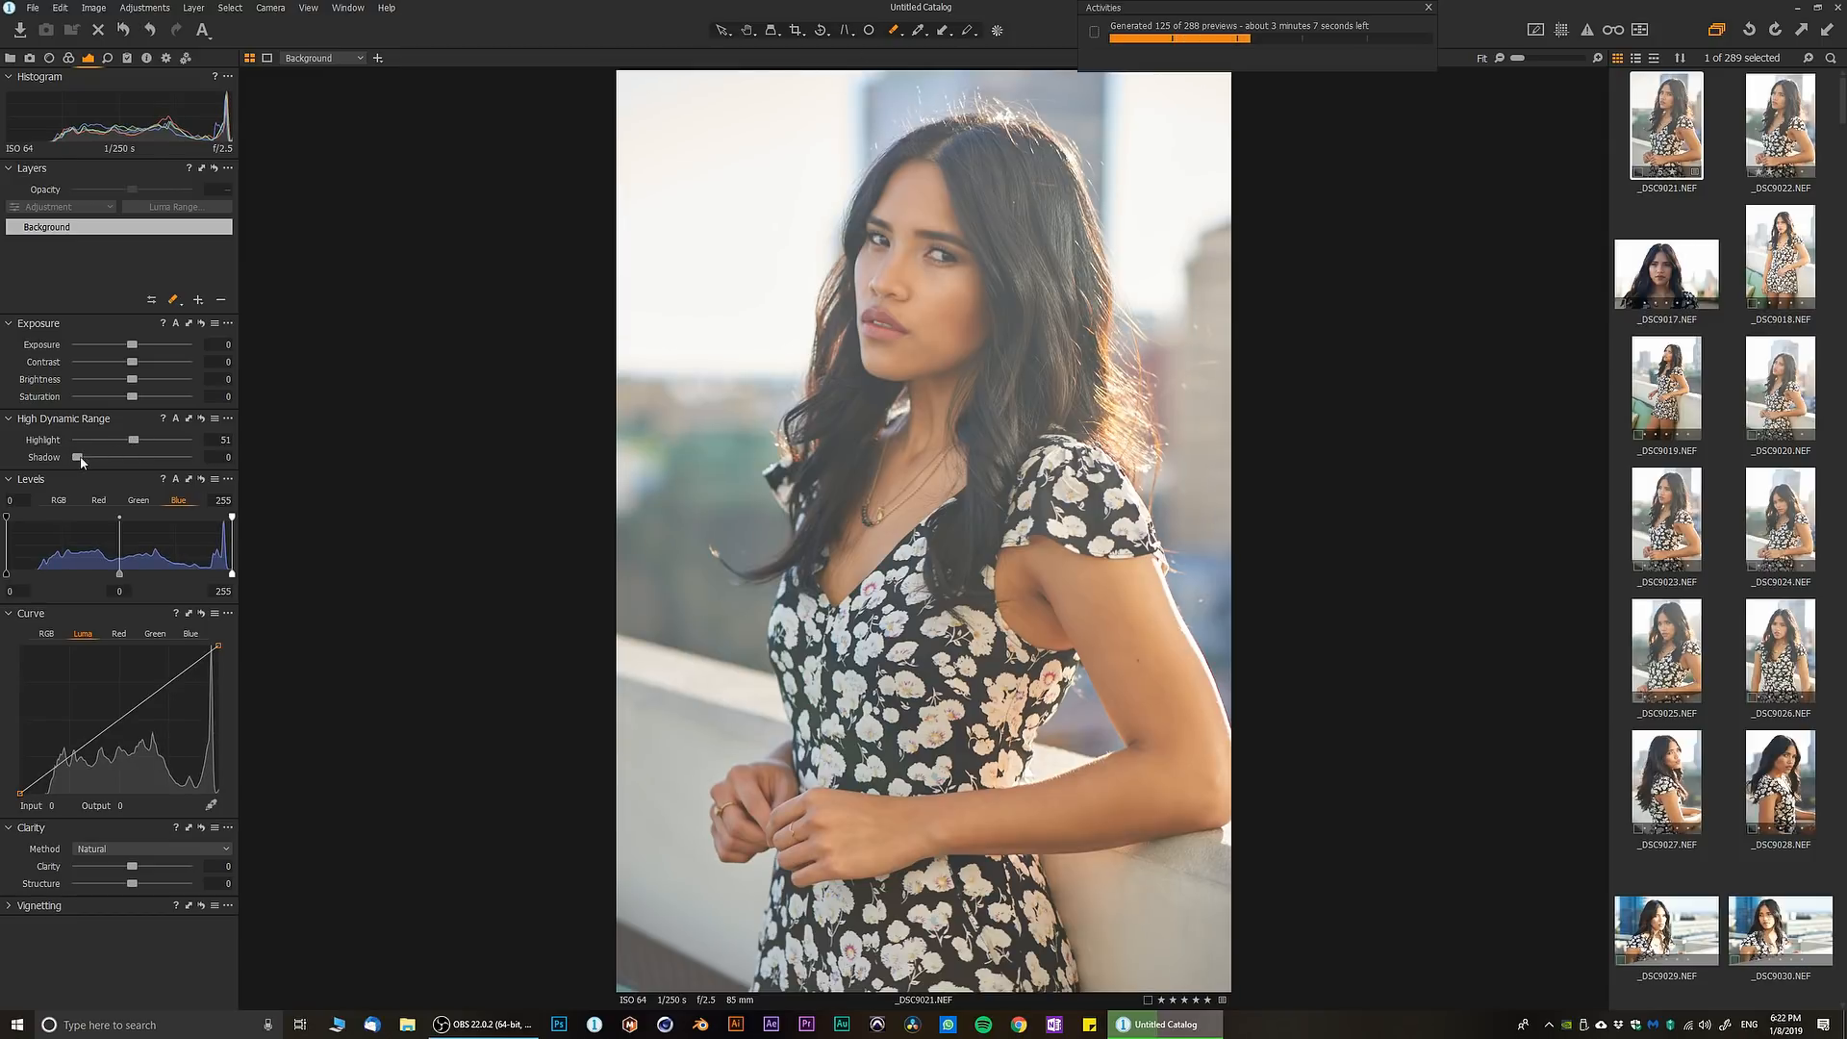
drag(133, 441, 109, 443)
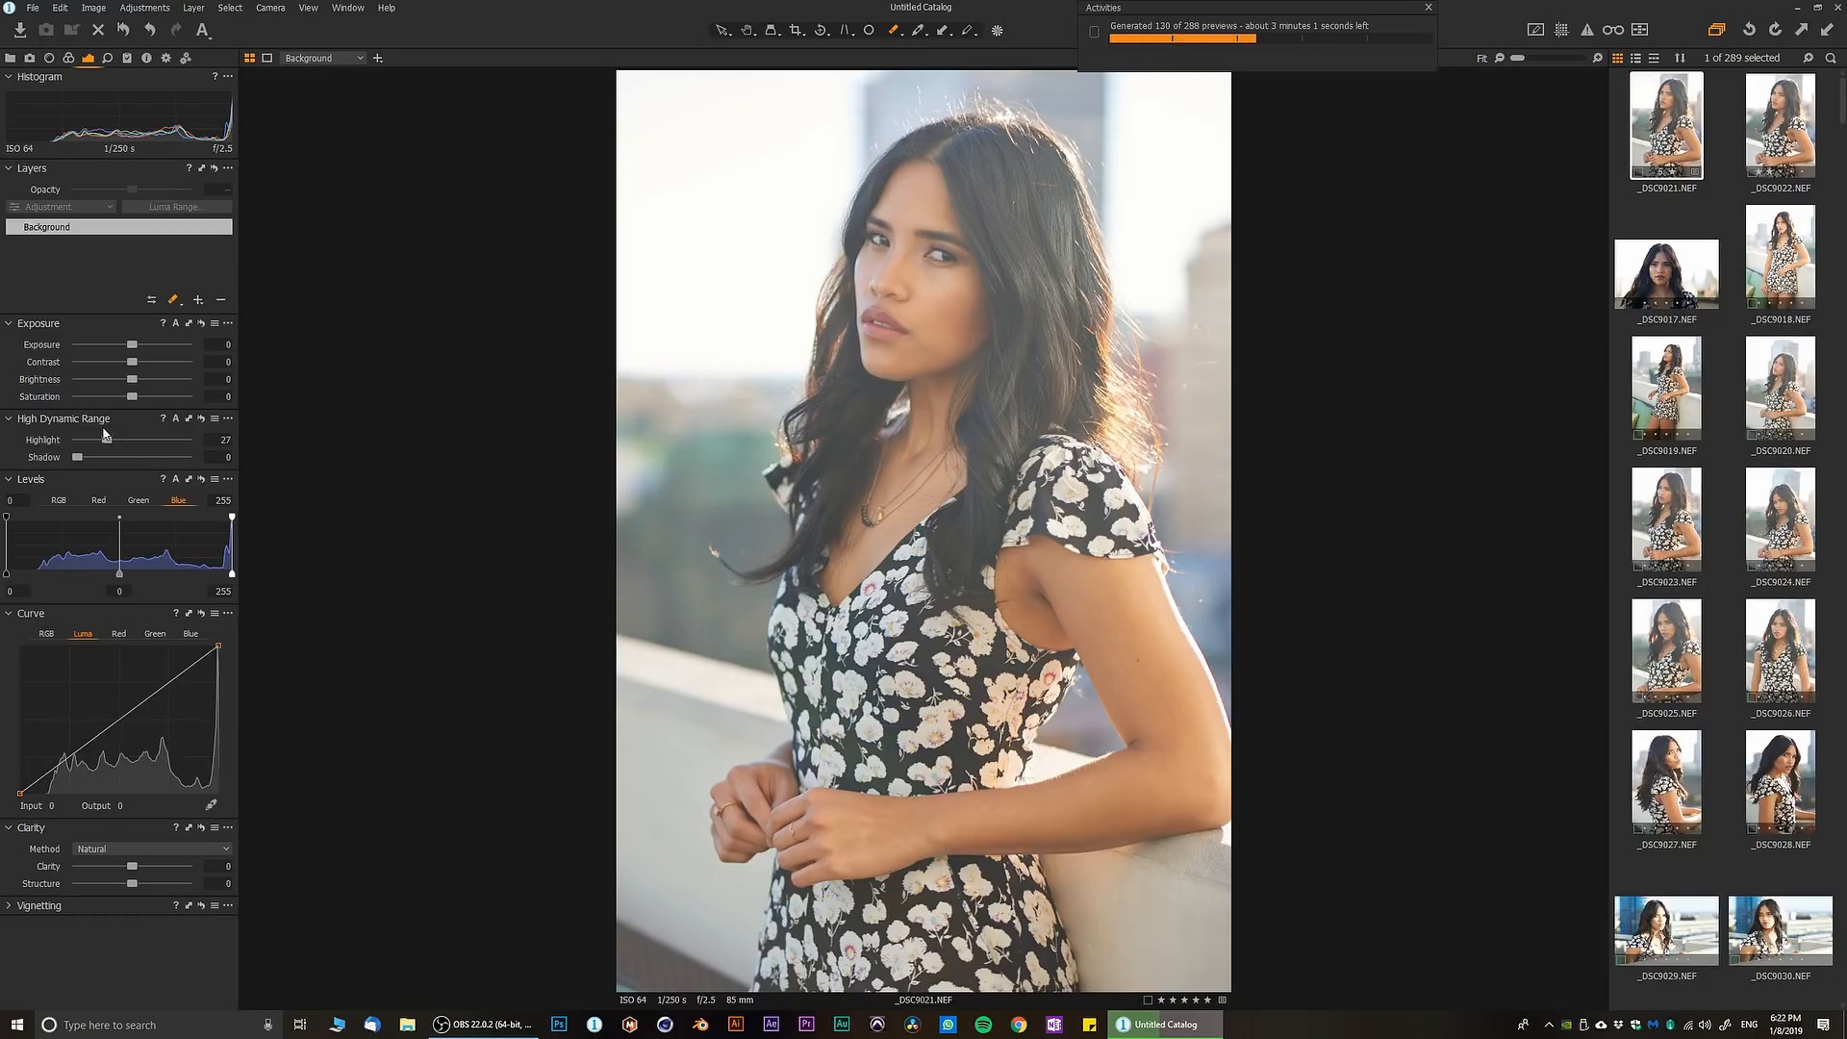
drag(143, 442, 122, 444)
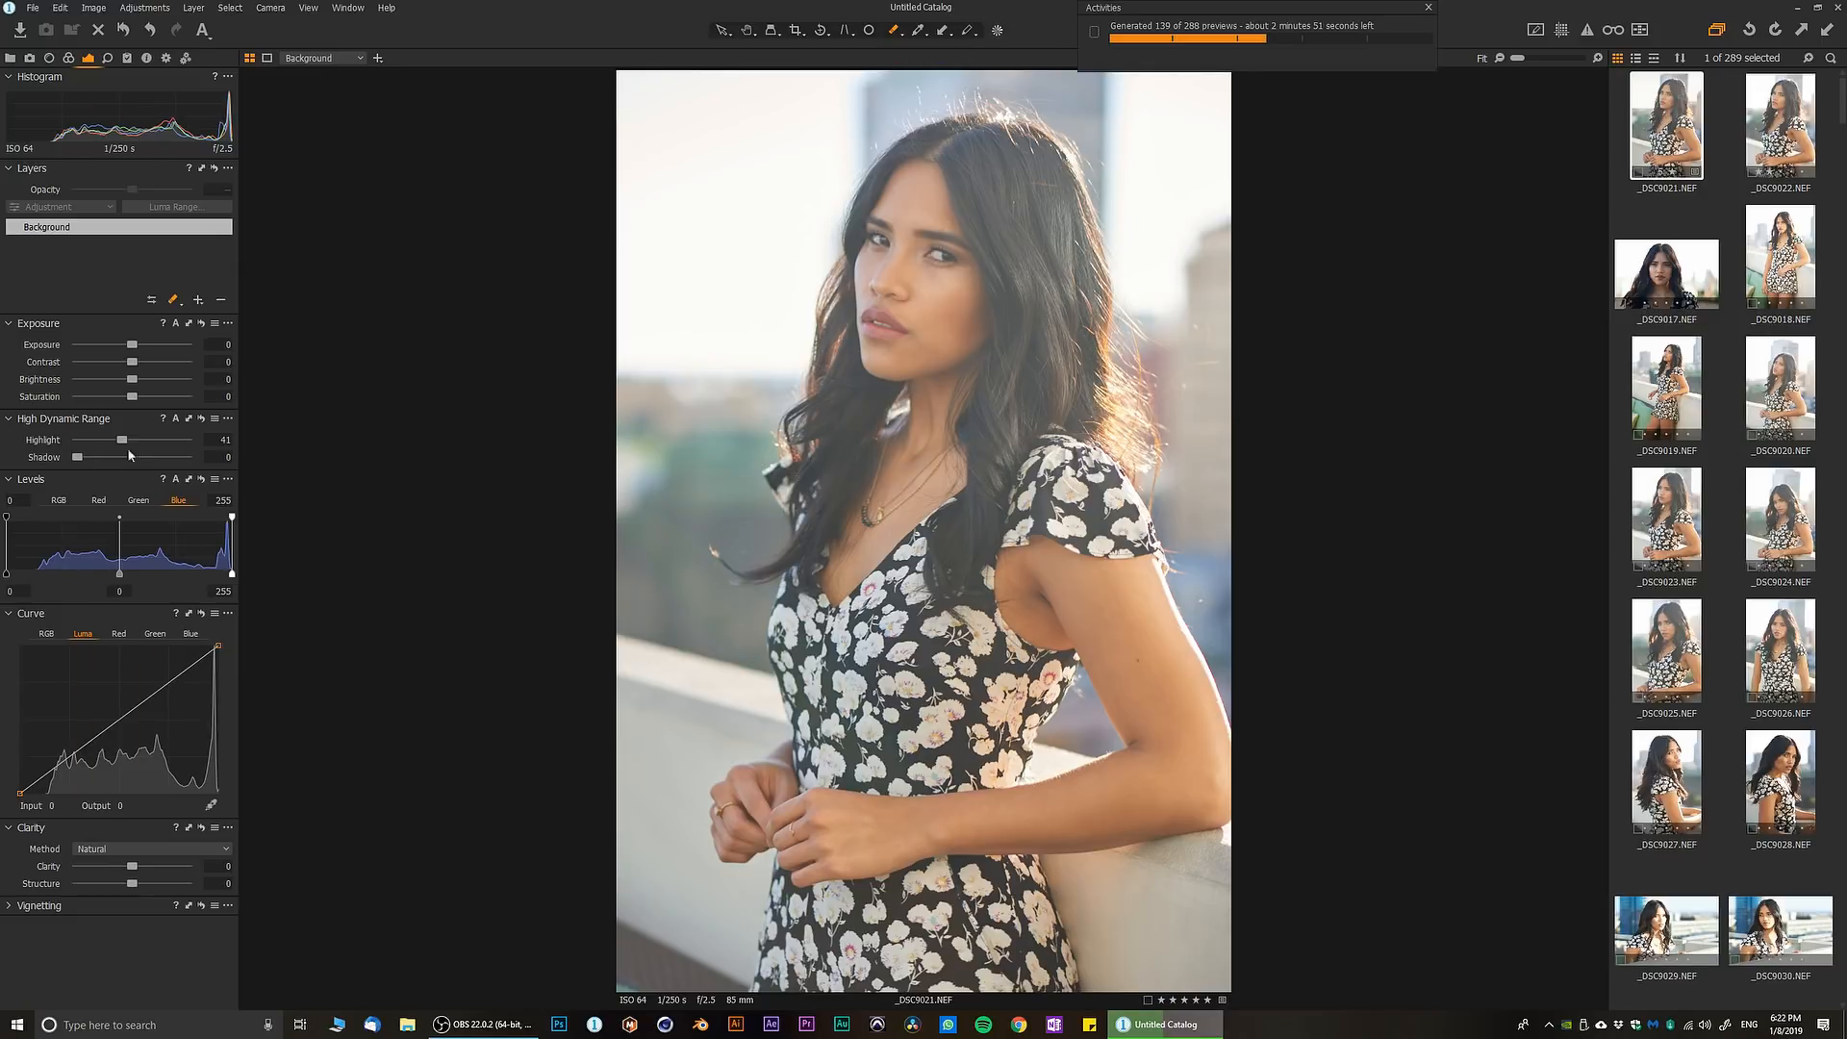
drag(126, 445, 127, 445)
drag(133, 344, 149, 383)
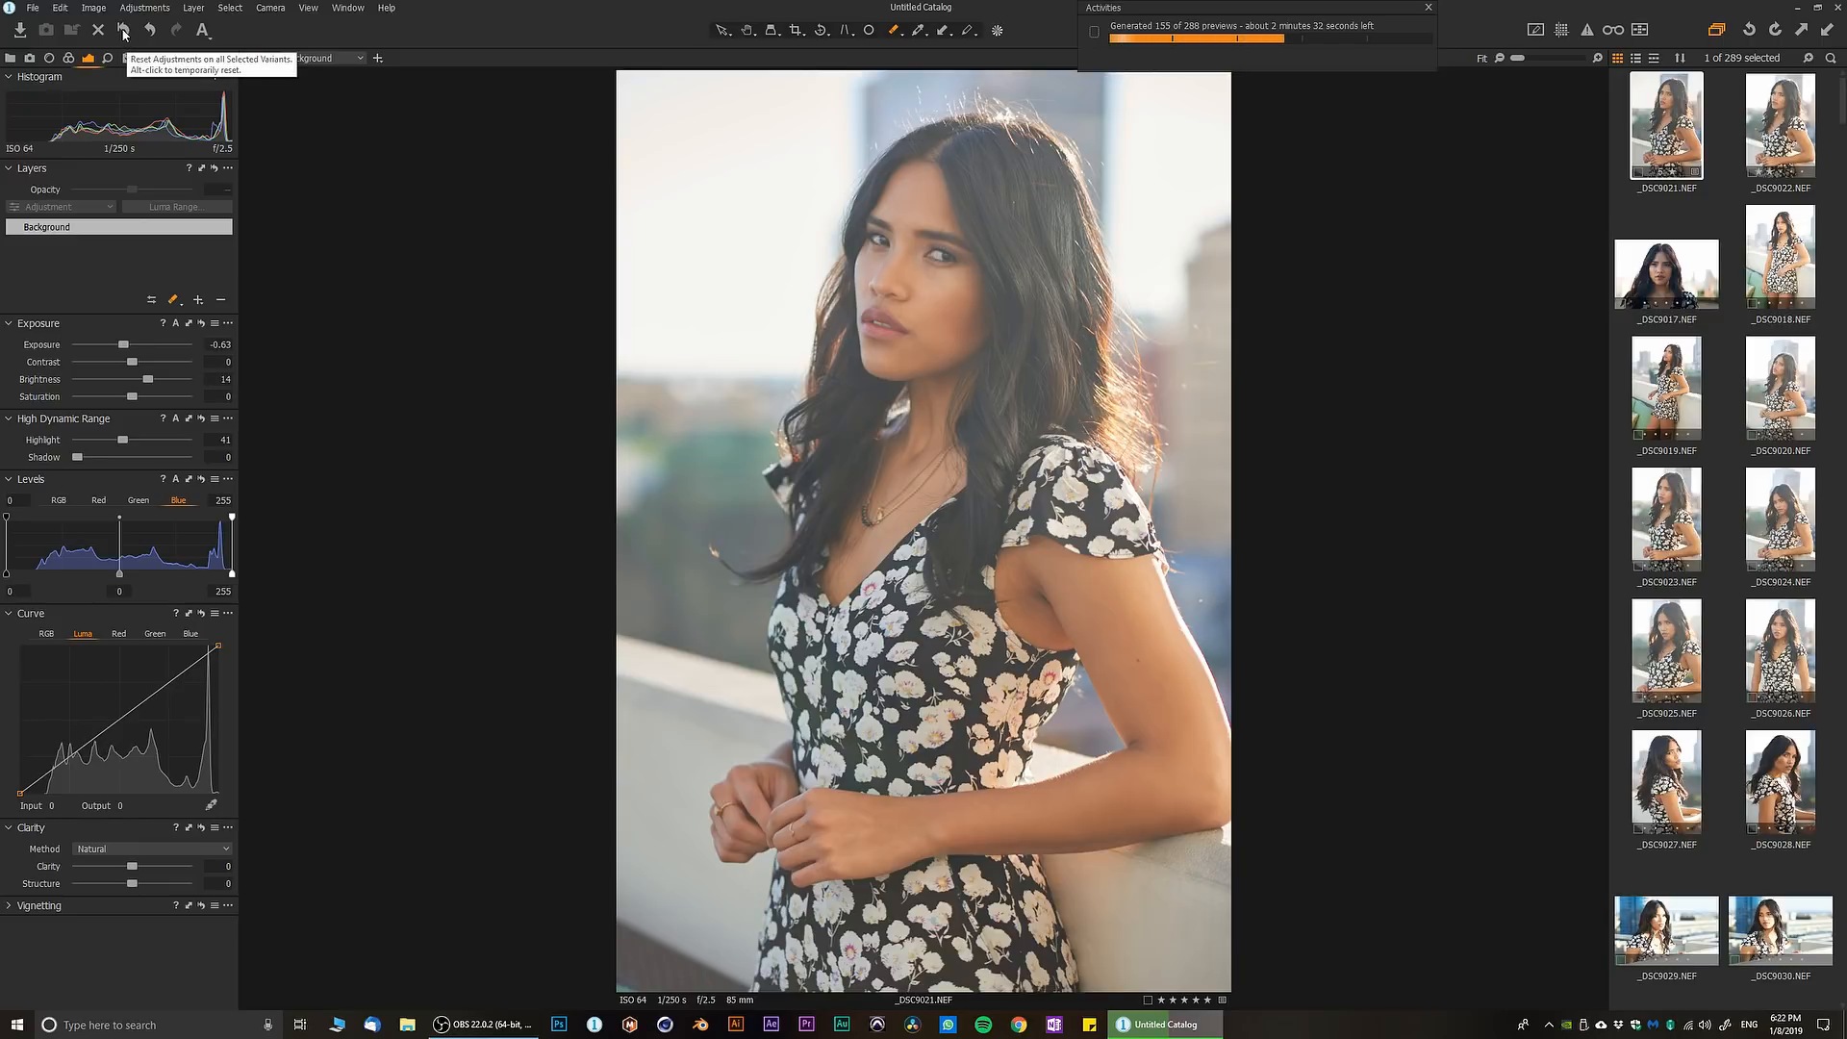
- Temporarily reset the adjustments on the portrait to compare the unedited and edited versions
key(alt)
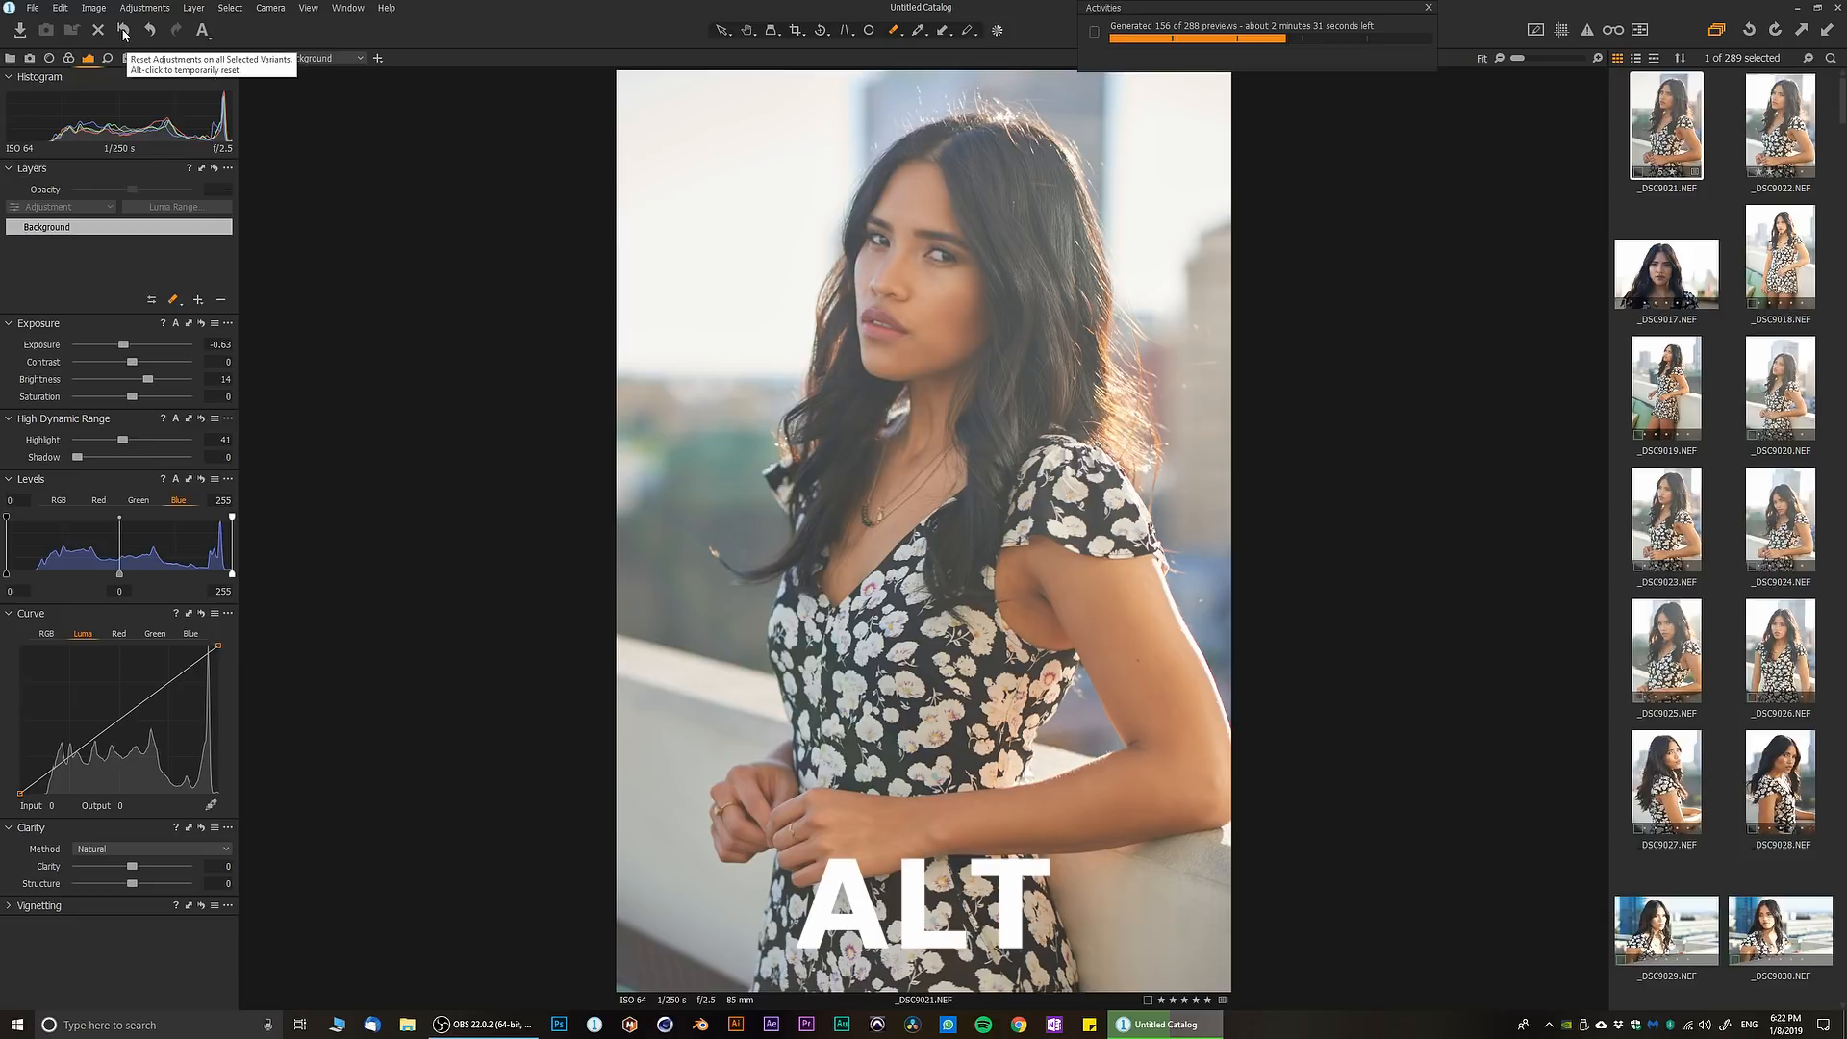
alt+click(123, 34)
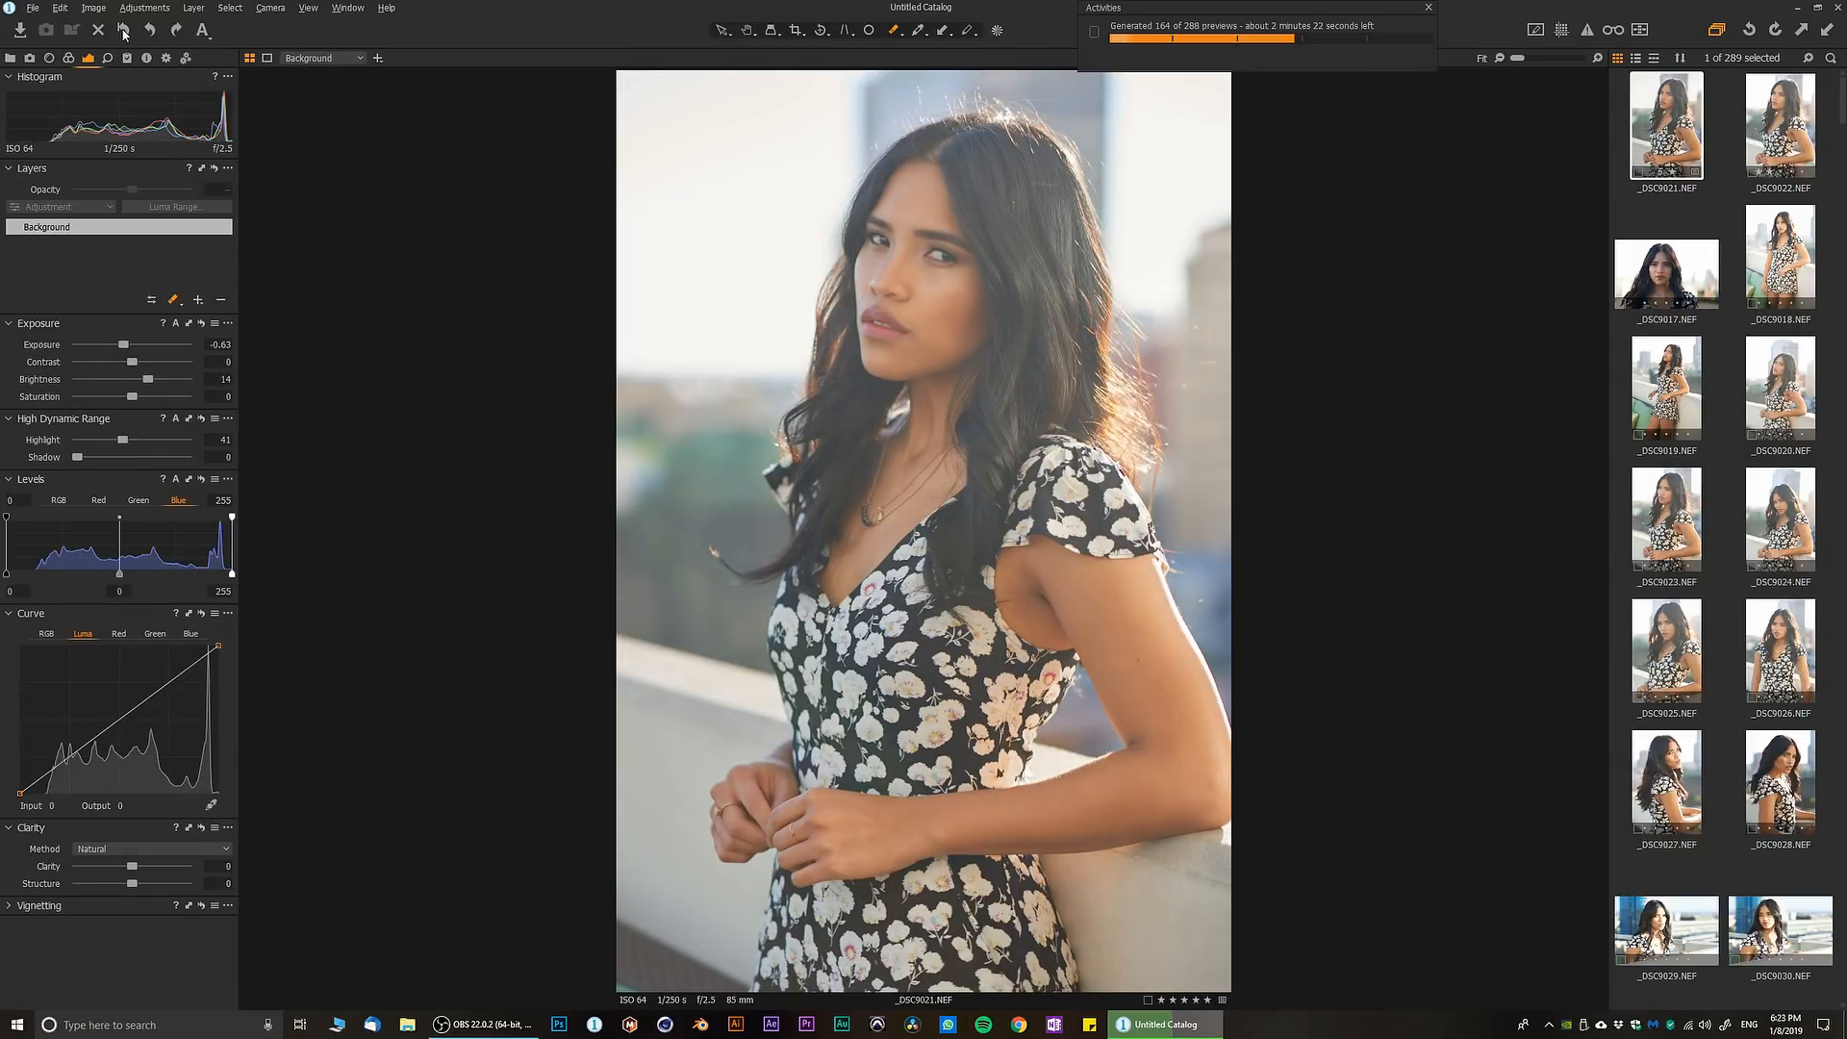
key(ctrl+z)
- Show the RGB channel in Levels and set the portrait's clarity to 21 while checking facial detail
click(57, 502)
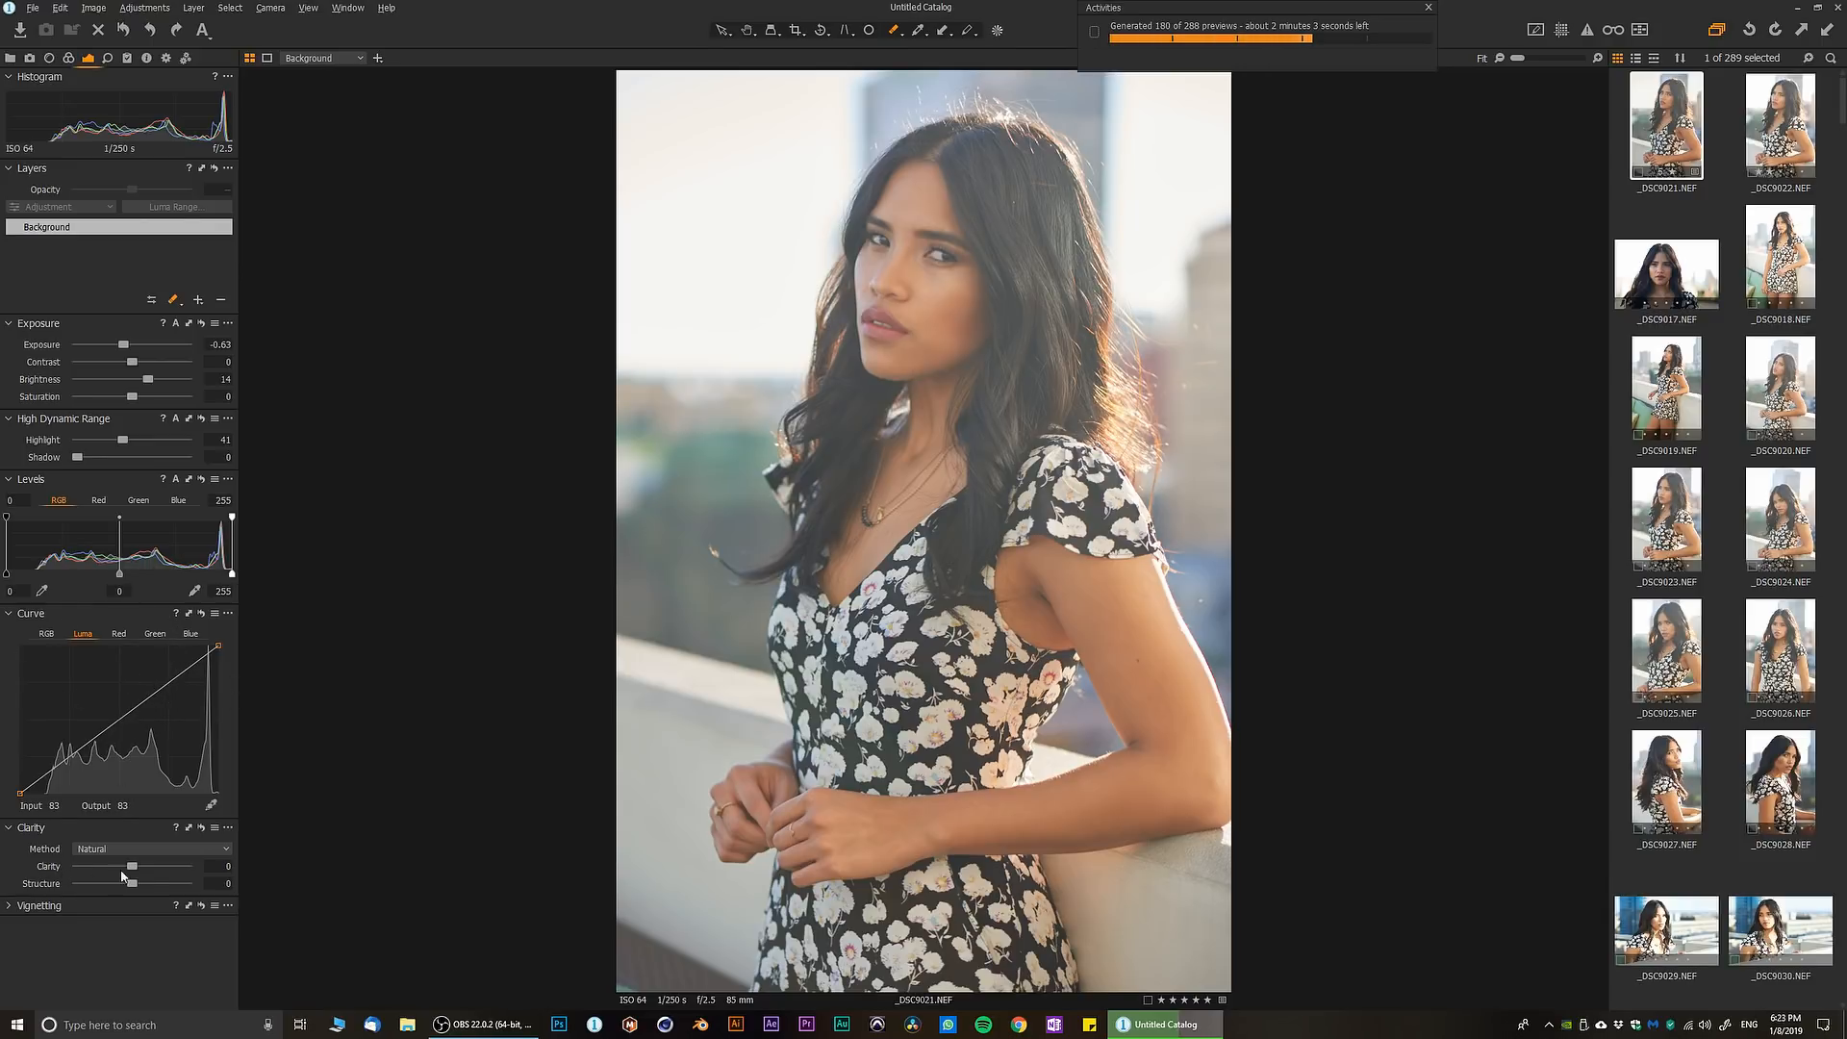
scroll(955, 281, up, 4)
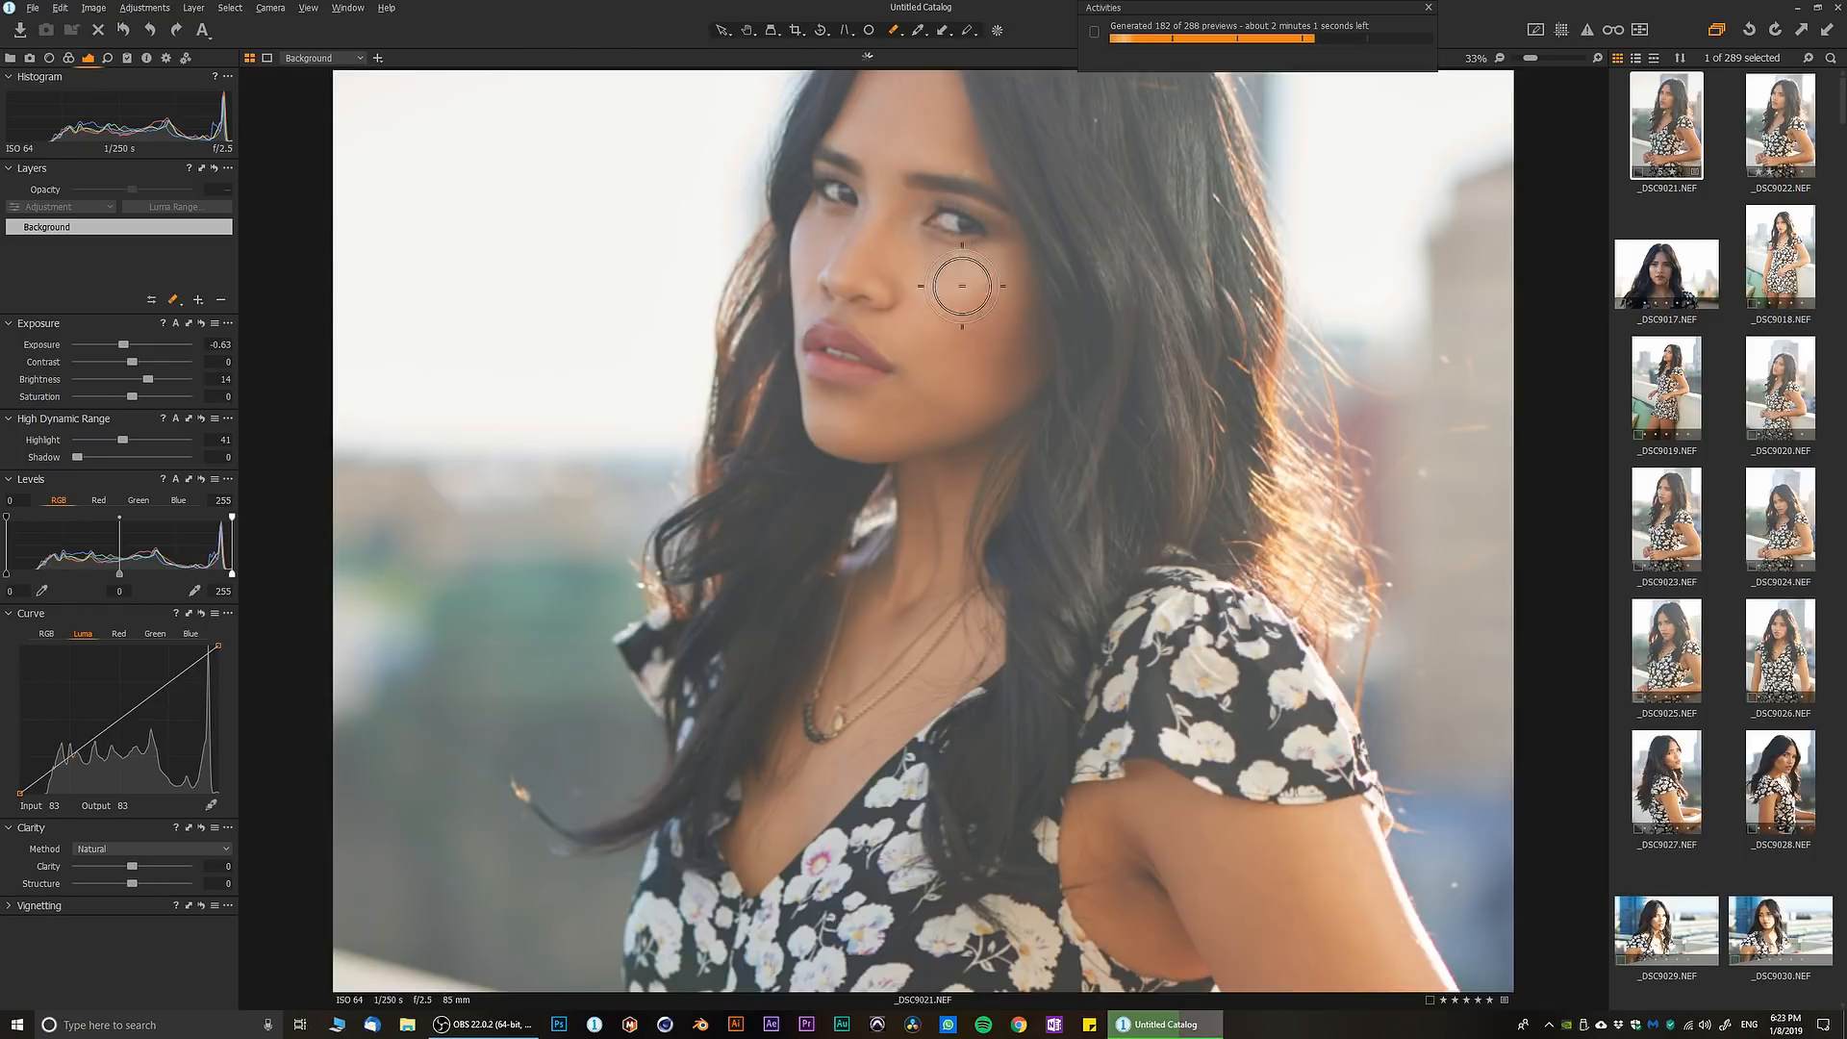
mouse_move(134, 868)
mouse_down()
mouse_move(178, 866)
mouse_move(144, 865)
mouse_up()
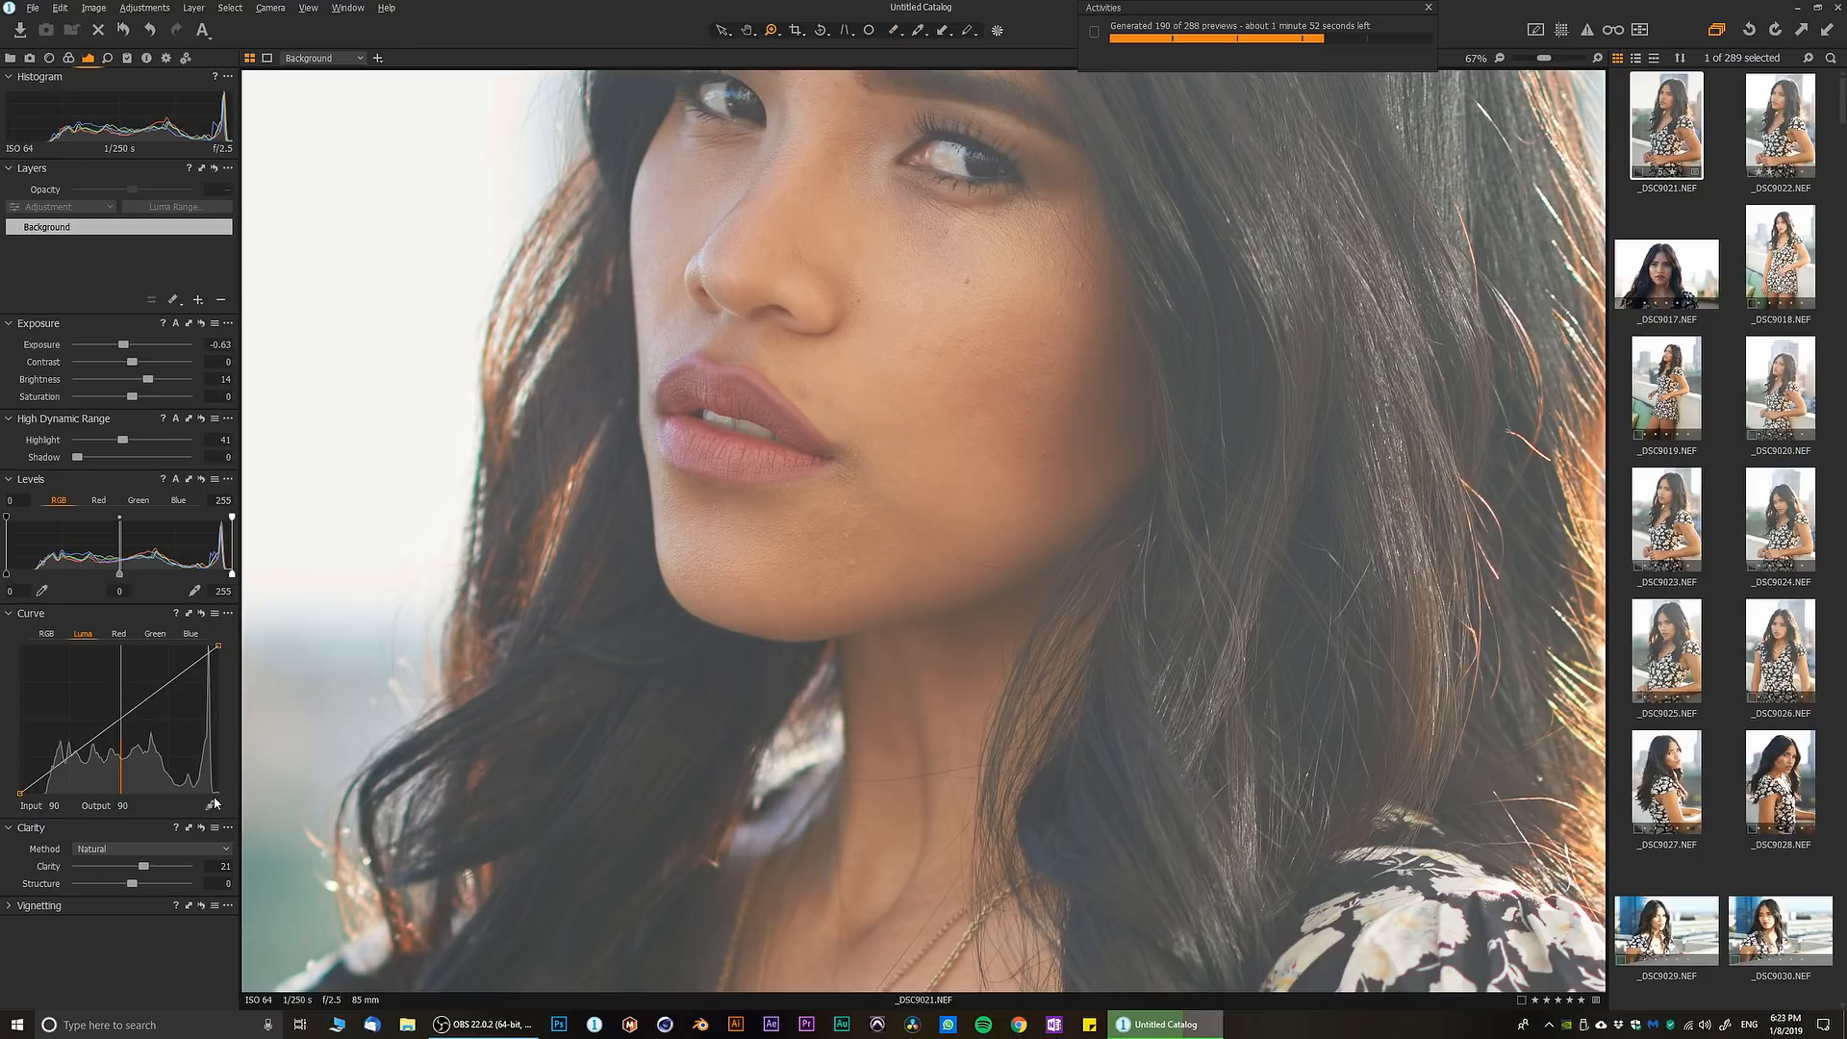
scroll(772, 640, down, 2)
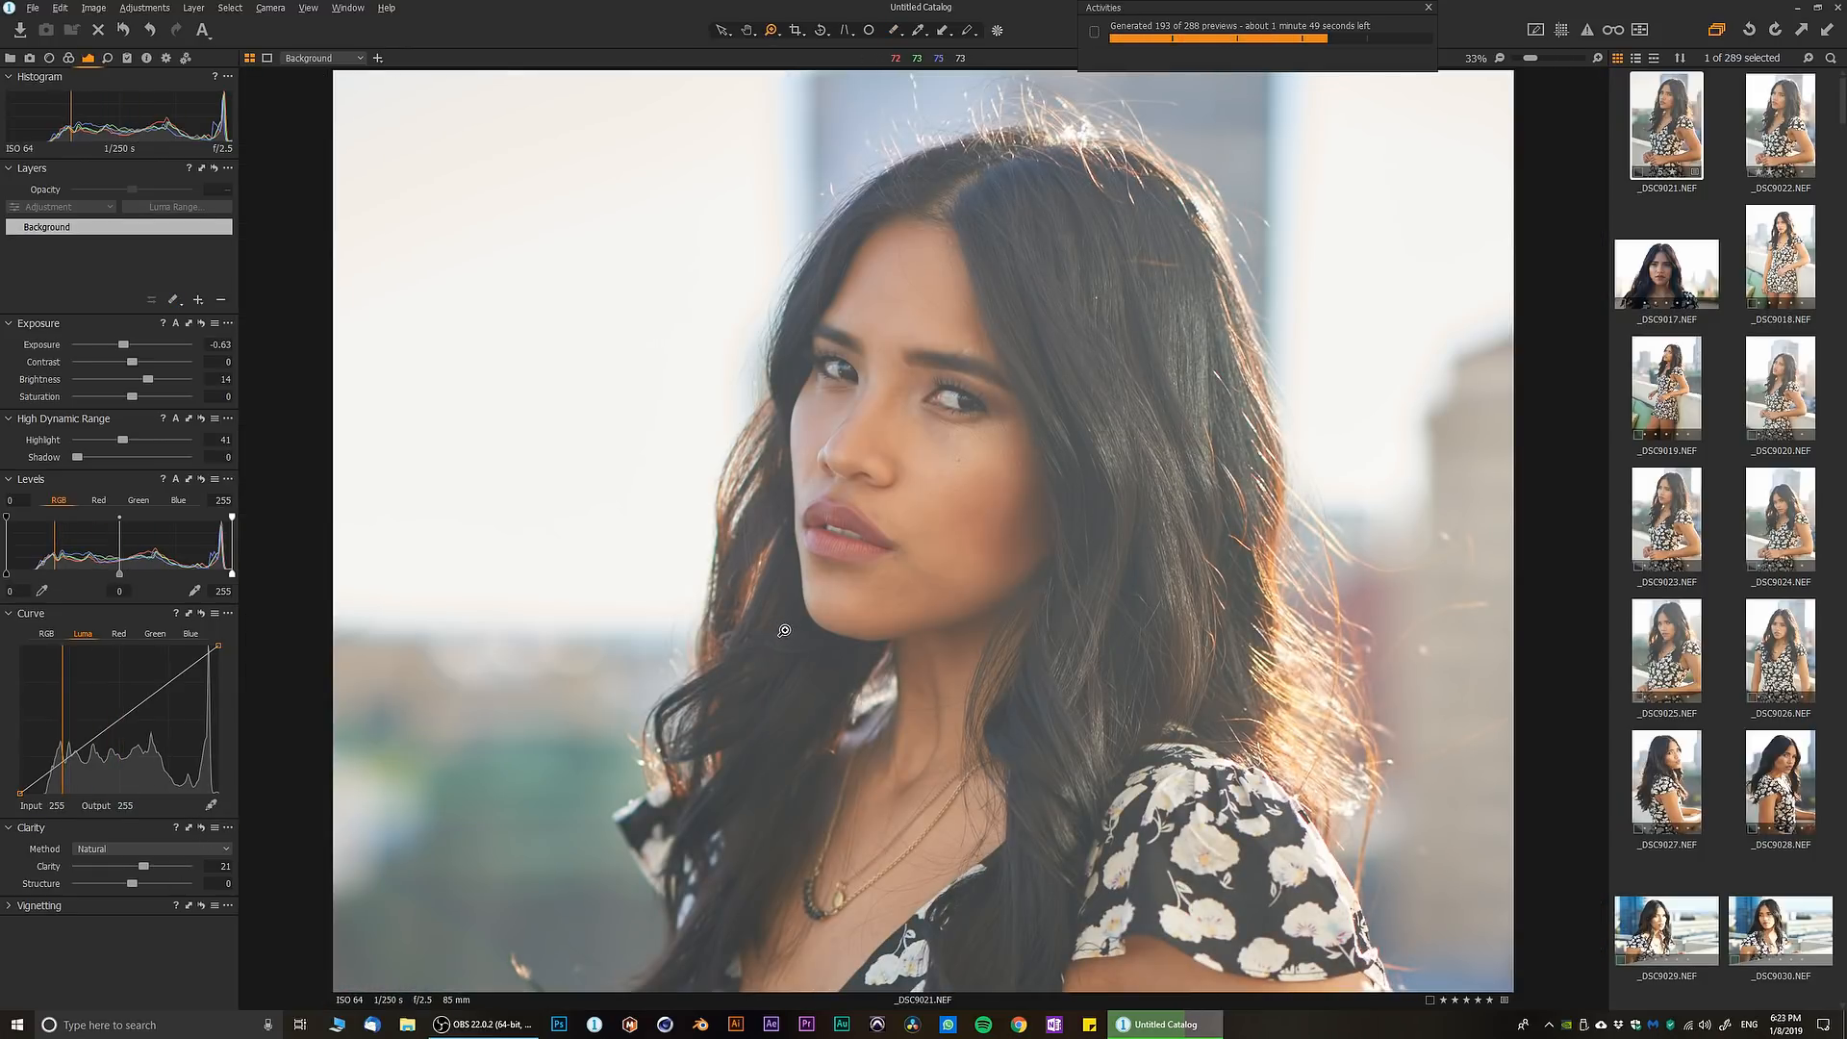
- Try a slight vignette on the portrait and reset the vignetting
click(10, 906)
scroll(598, 772, down, 2)
mouse_move(130, 926)
mouse_down()
mouse_move(166, 927)
mouse_move(105, 925)
mouse_move(122, 921)
mouse_up()
click(203, 906)
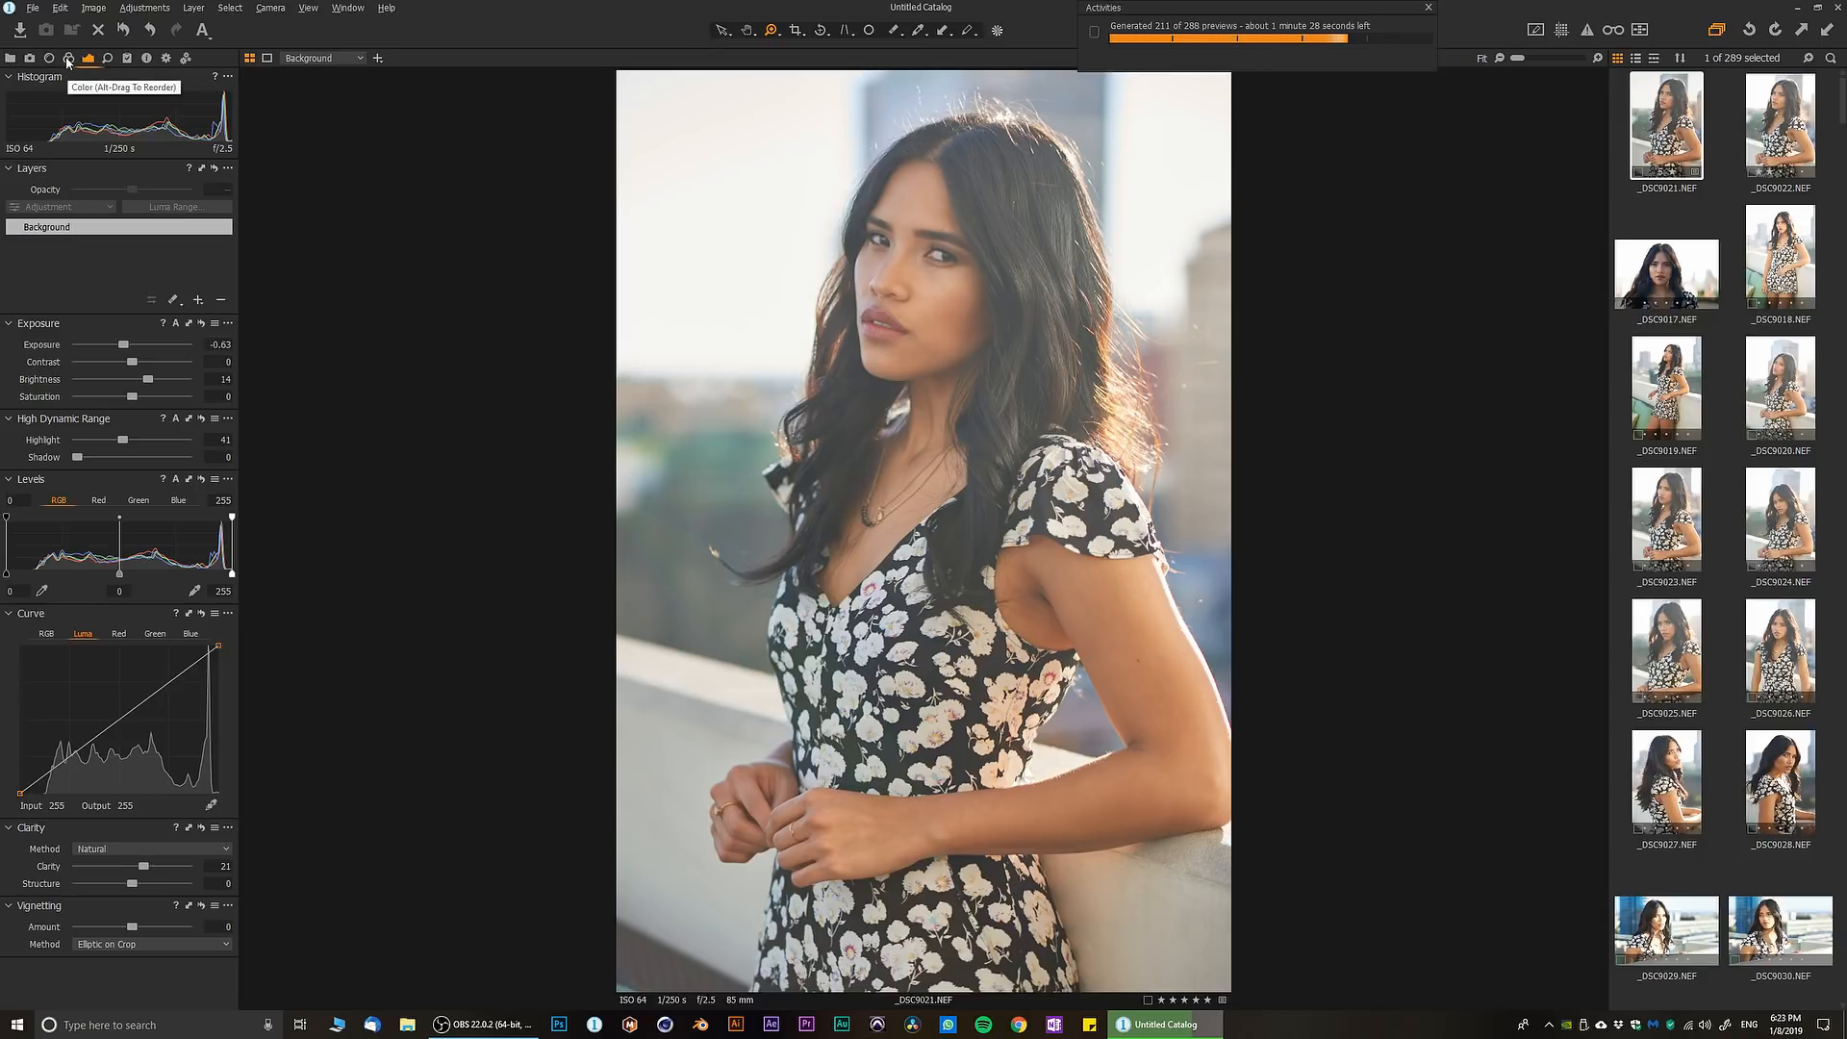
- Open the color tools and expand the Histogram, Layers and Base Characteristics sections
click(69, 59)
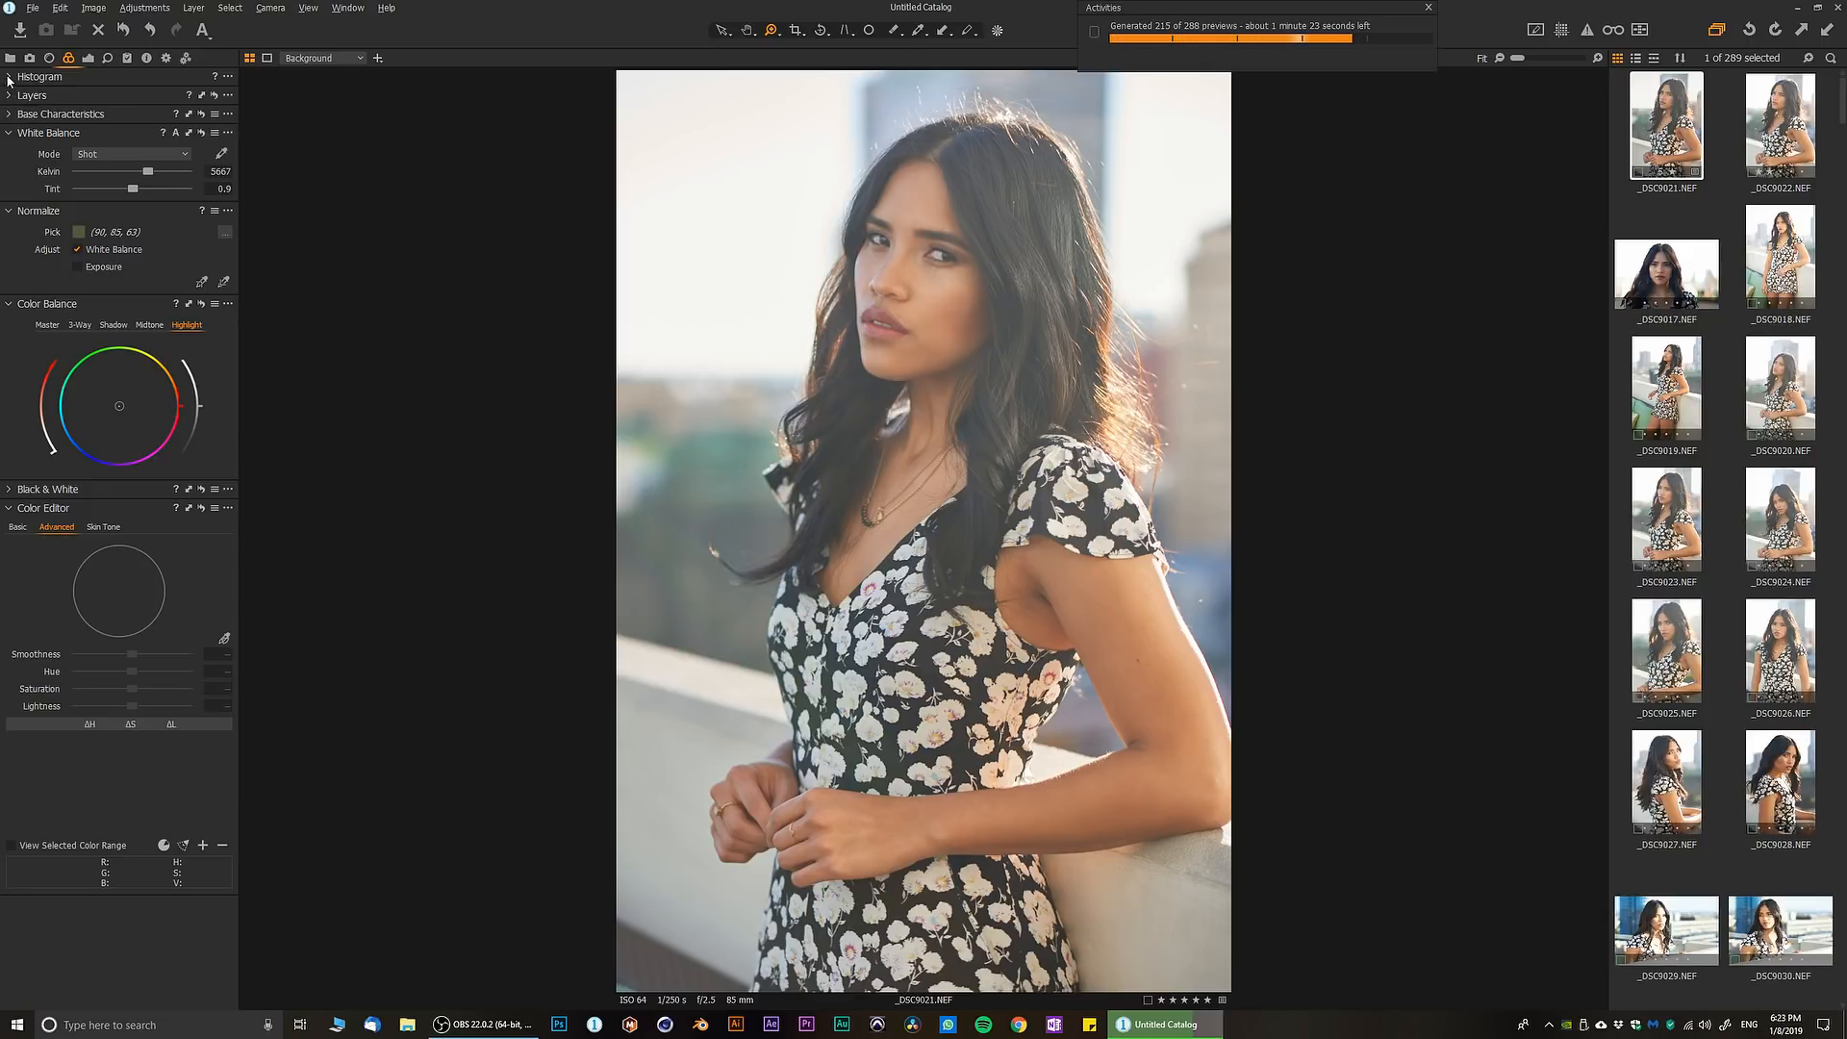
click(9, 77)
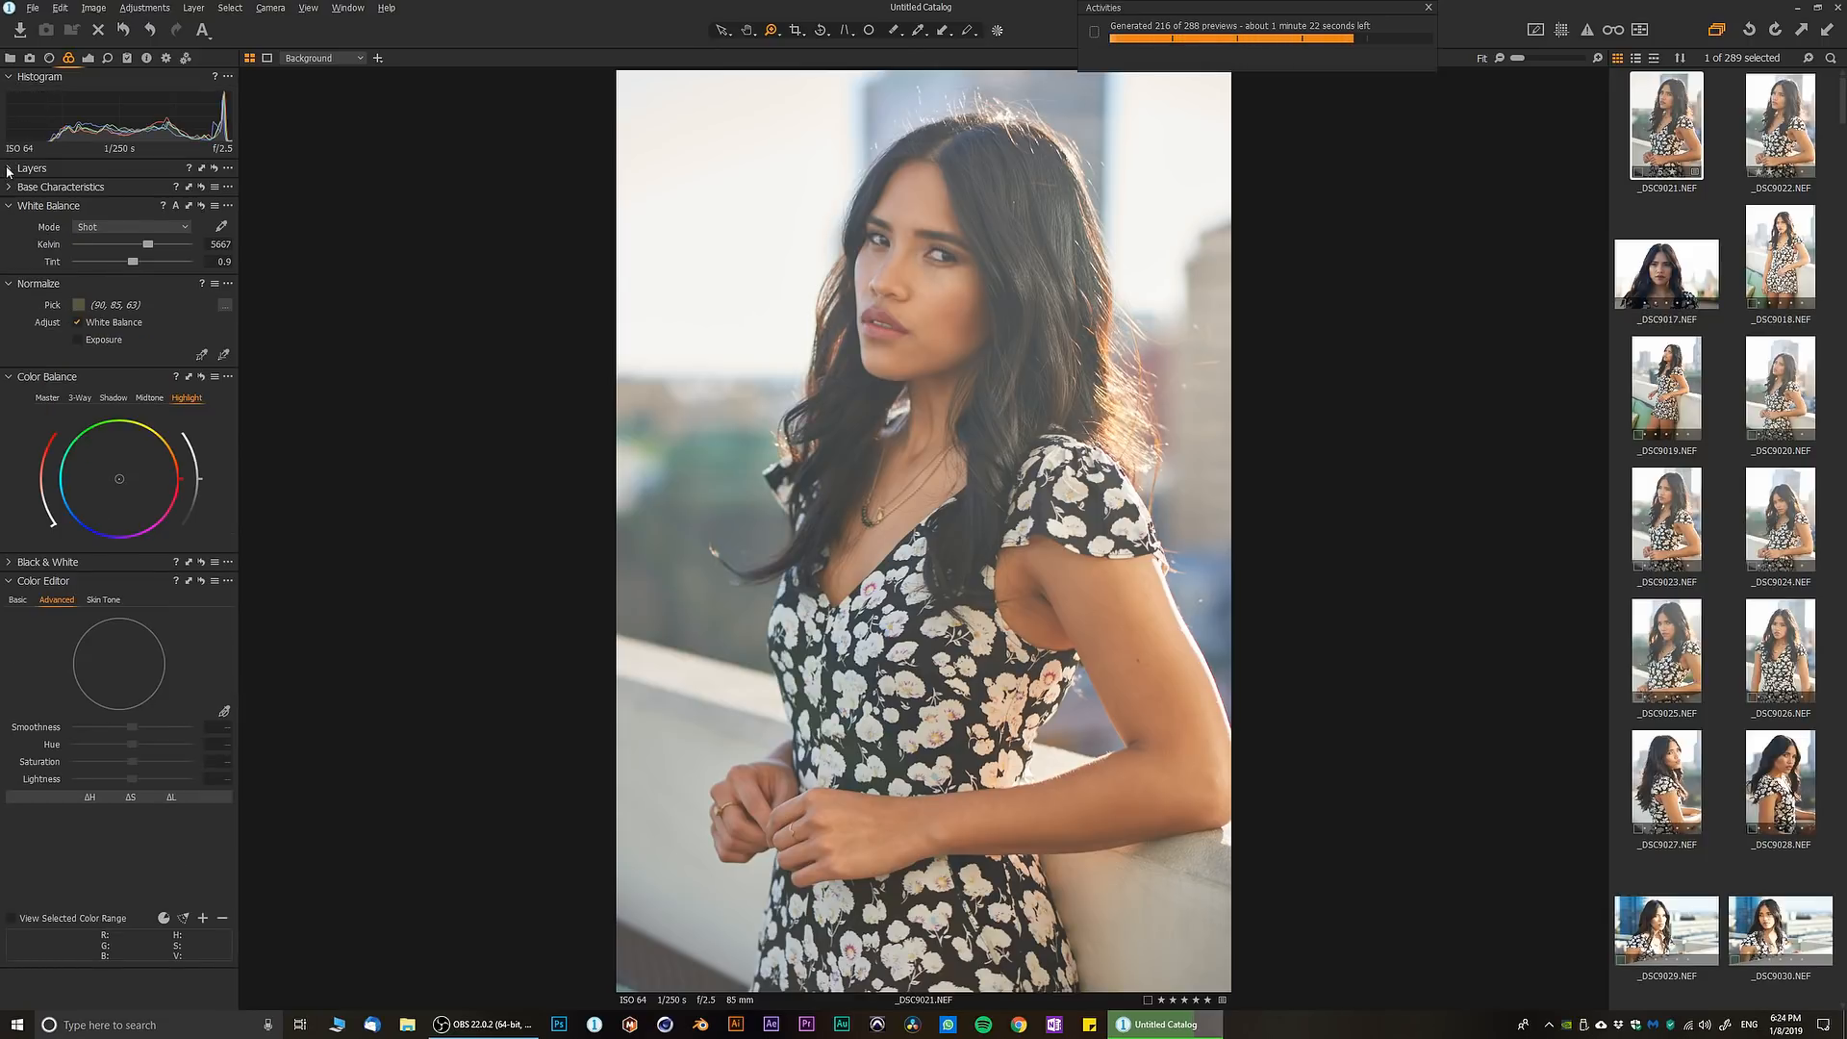
click(9, 170)
click(9, 323)
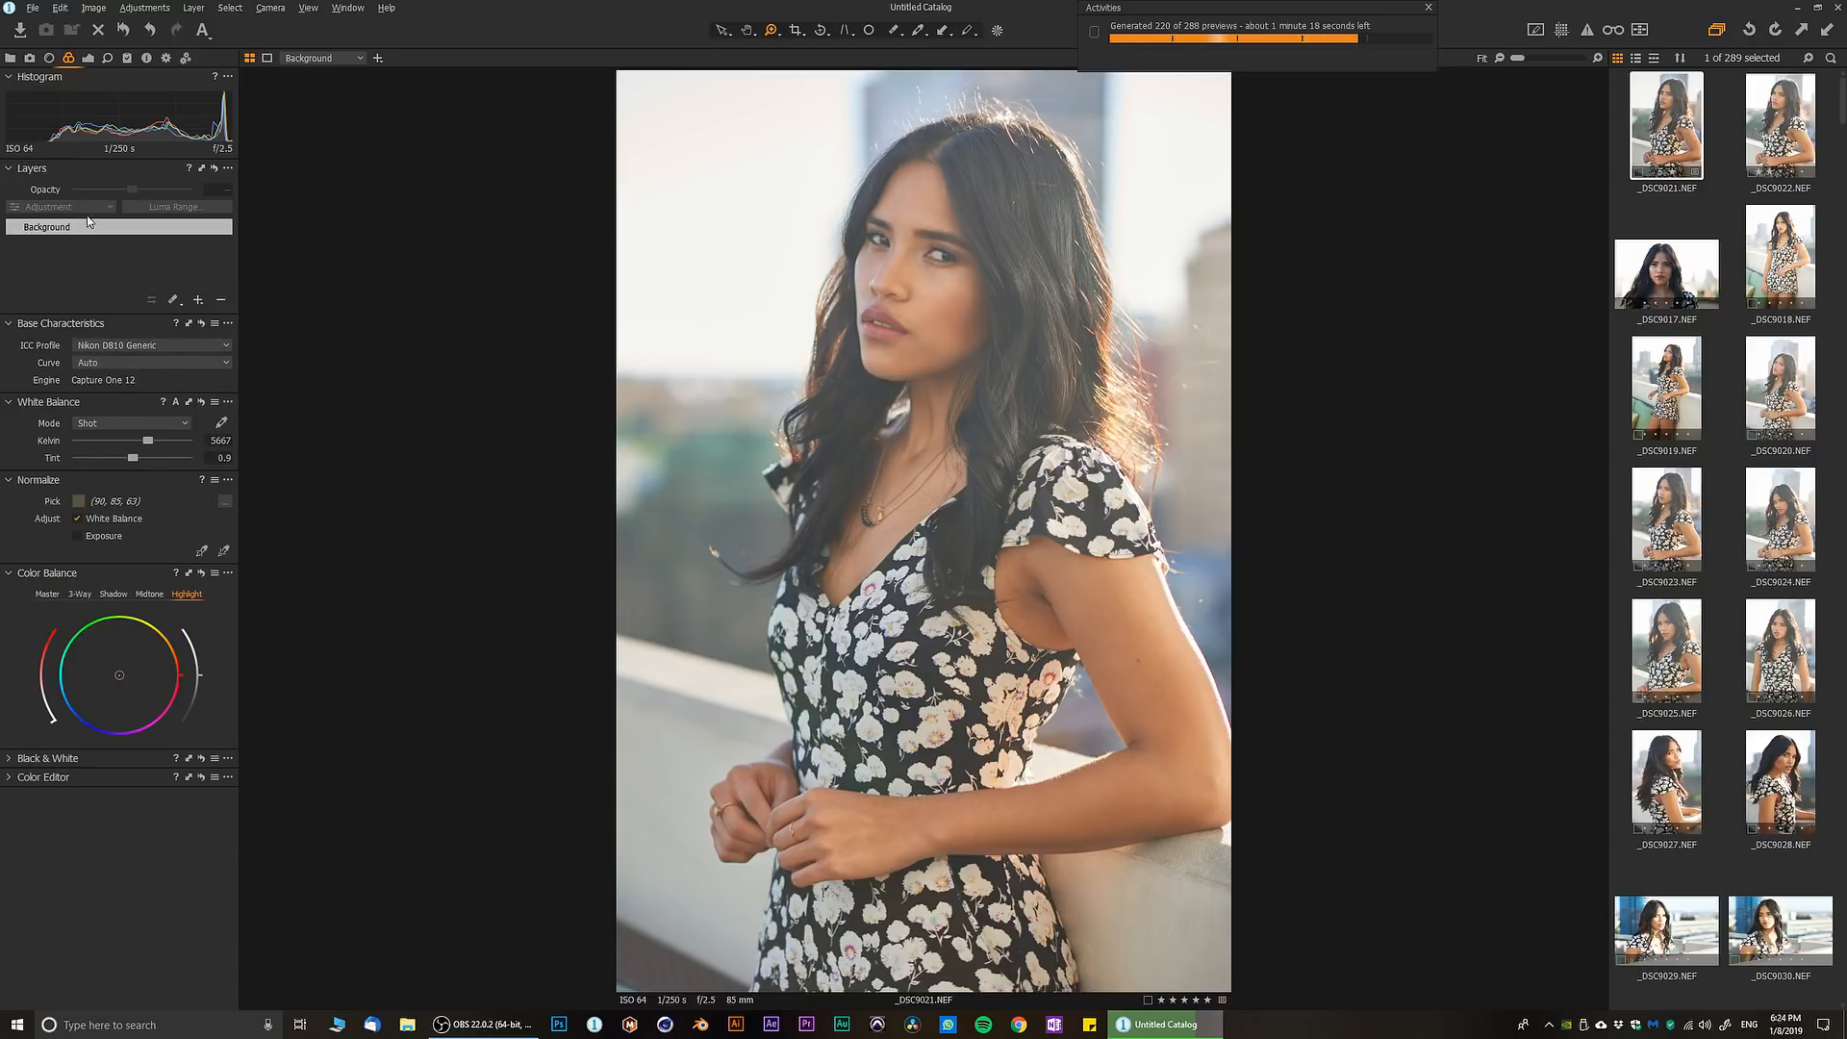
click(9, 170)
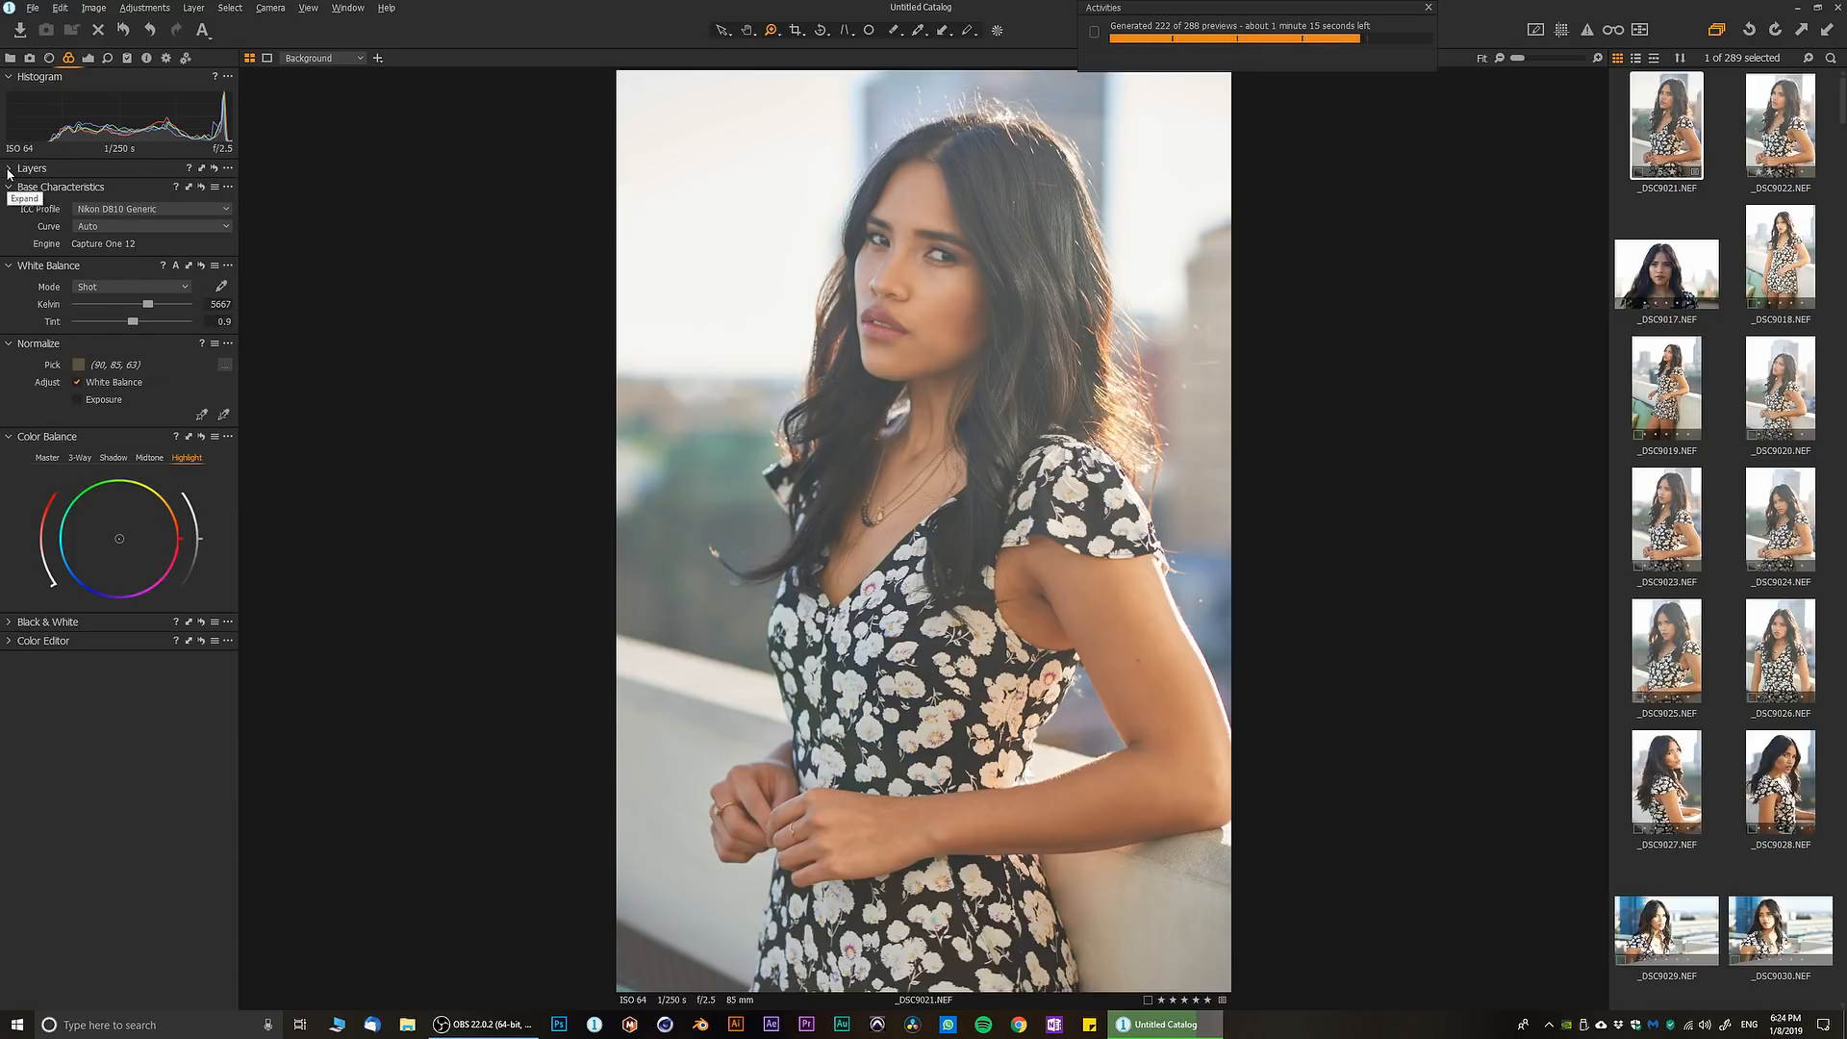
click(9, 169)
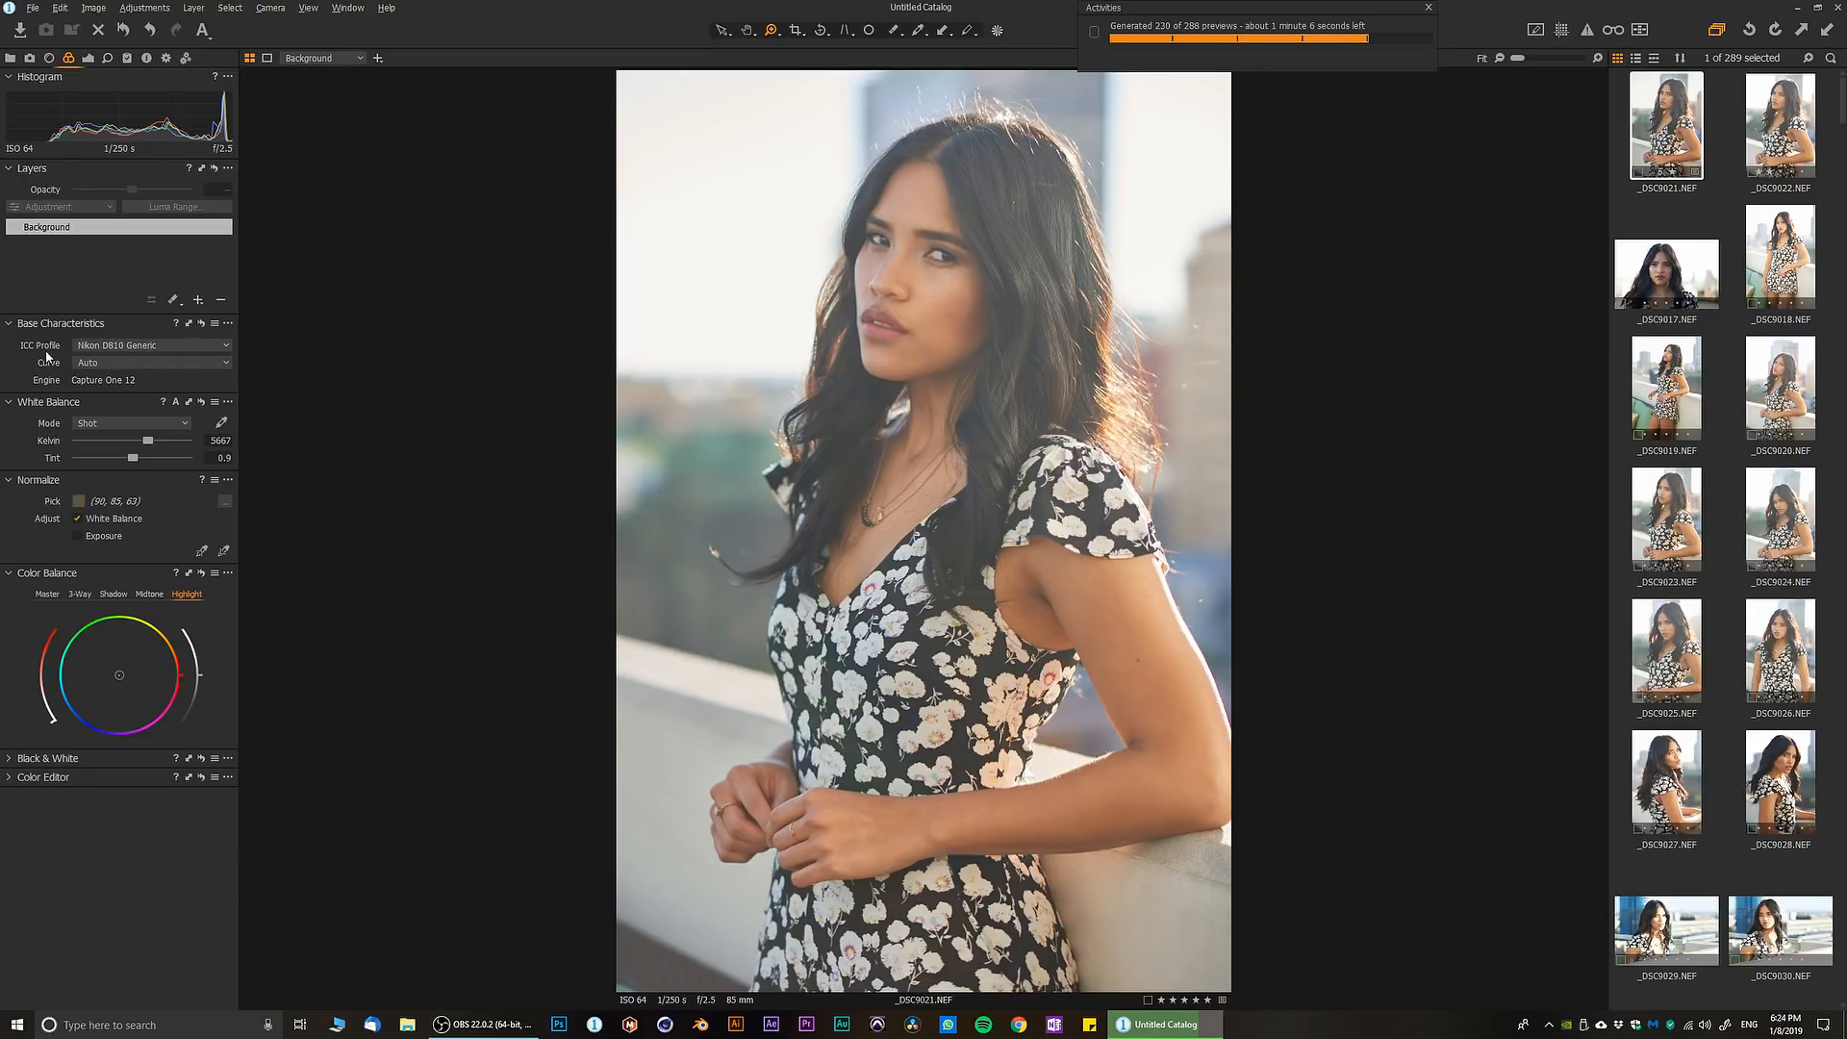
- Preview the Linear Response base curve on the portrait without applying it
click(137, 363)
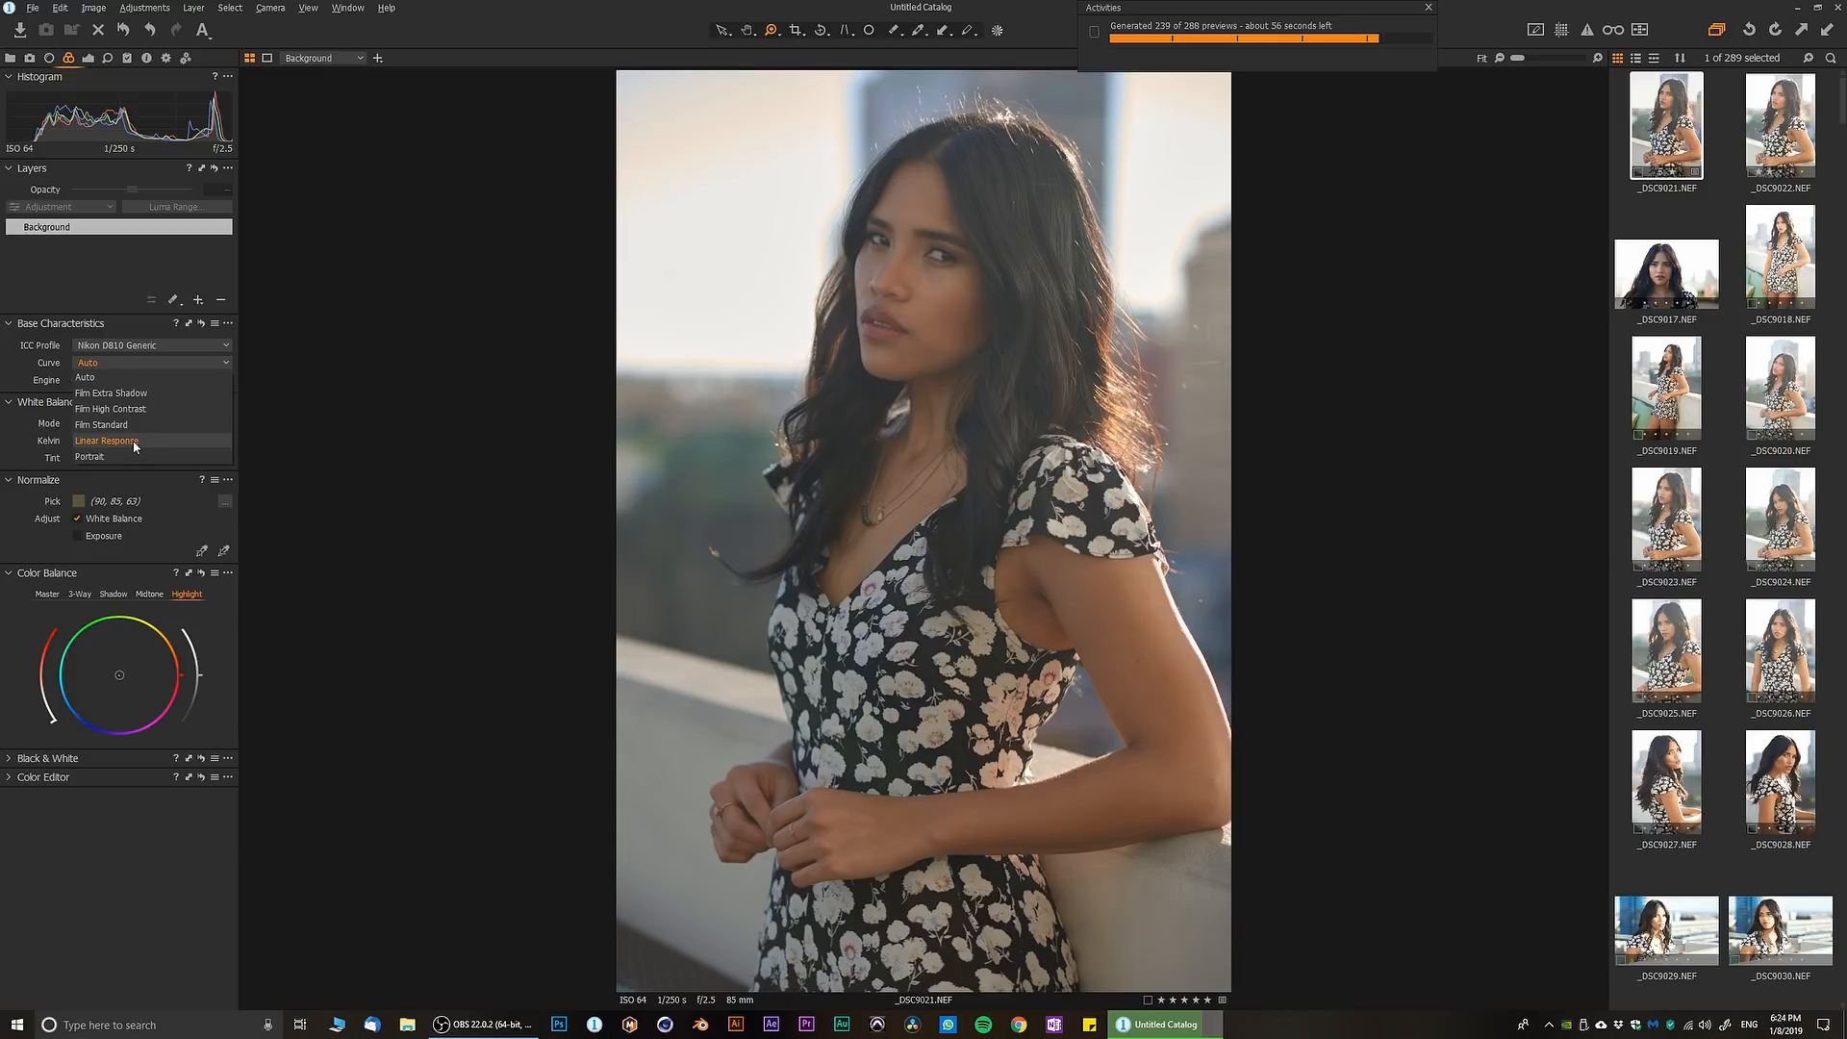
click(16, 378)
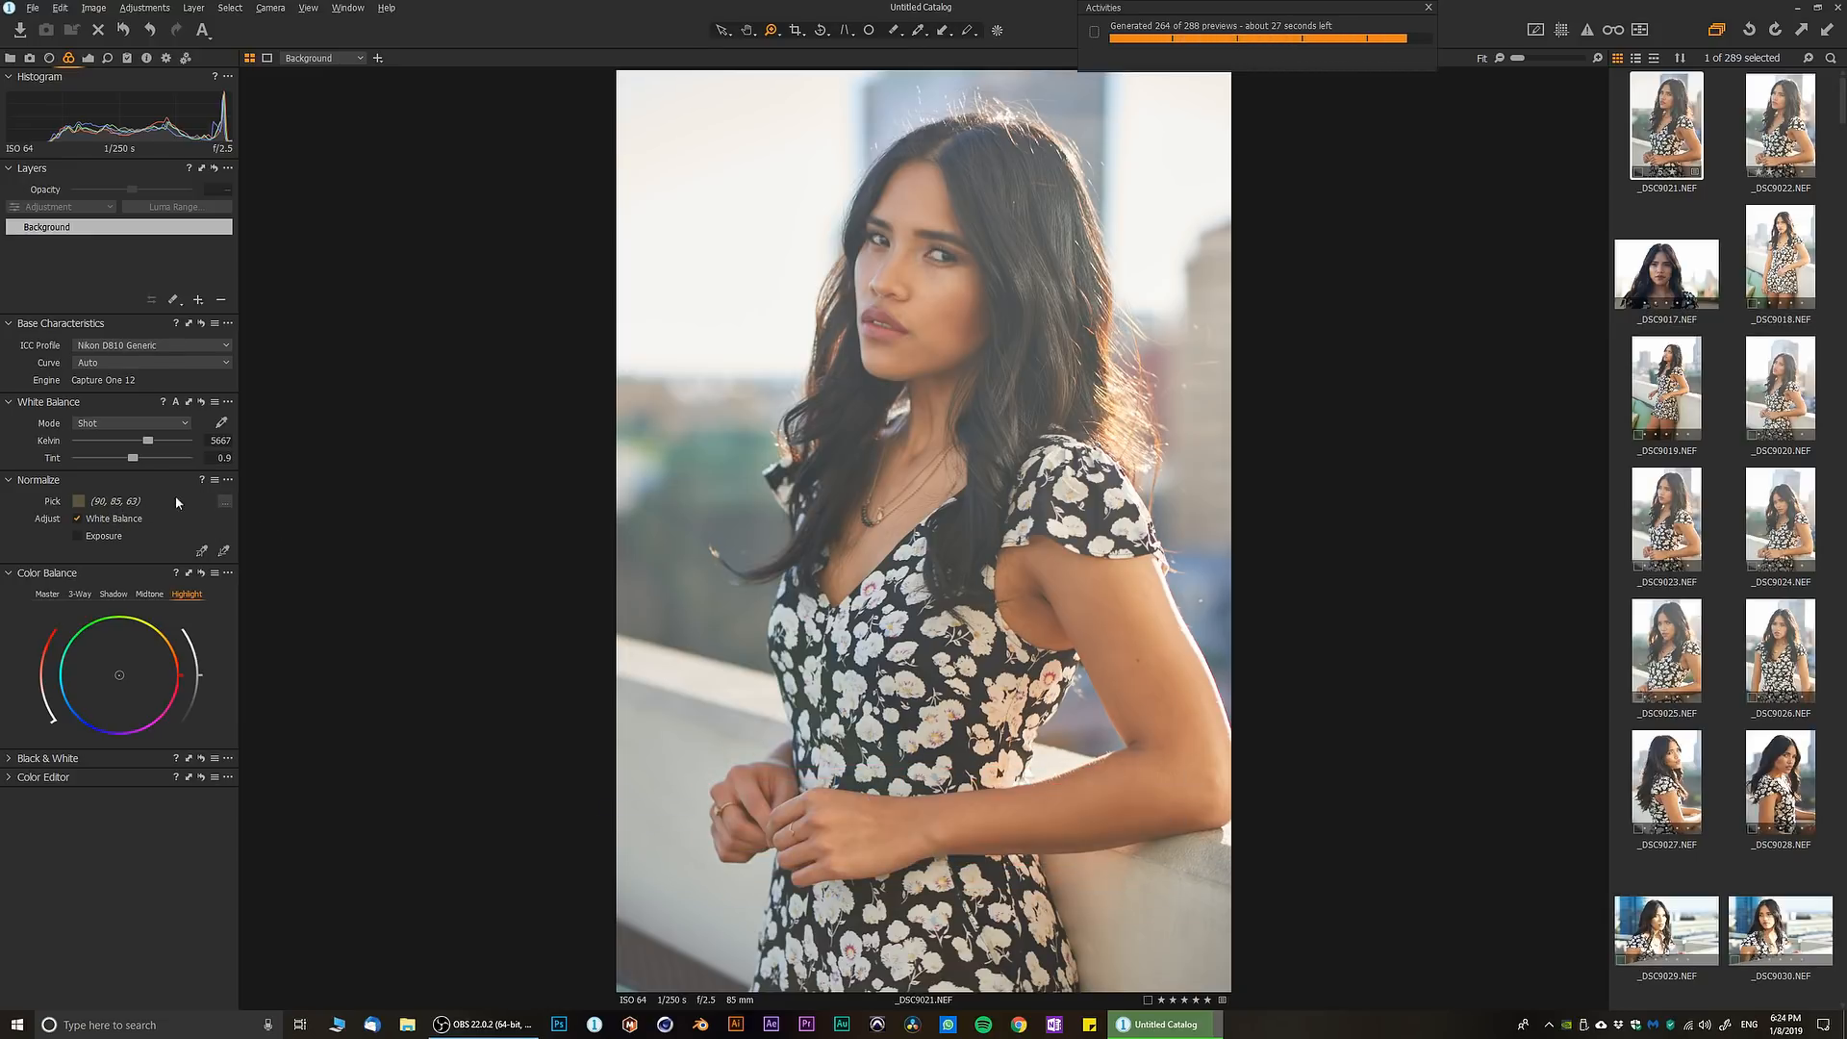
- Try normalizing the portrait's white balance by picking the skin tone on the arm and applying it to the background wall
click(203, 554)
click(1082, 602)
click(224, 552)
click(724, 675)
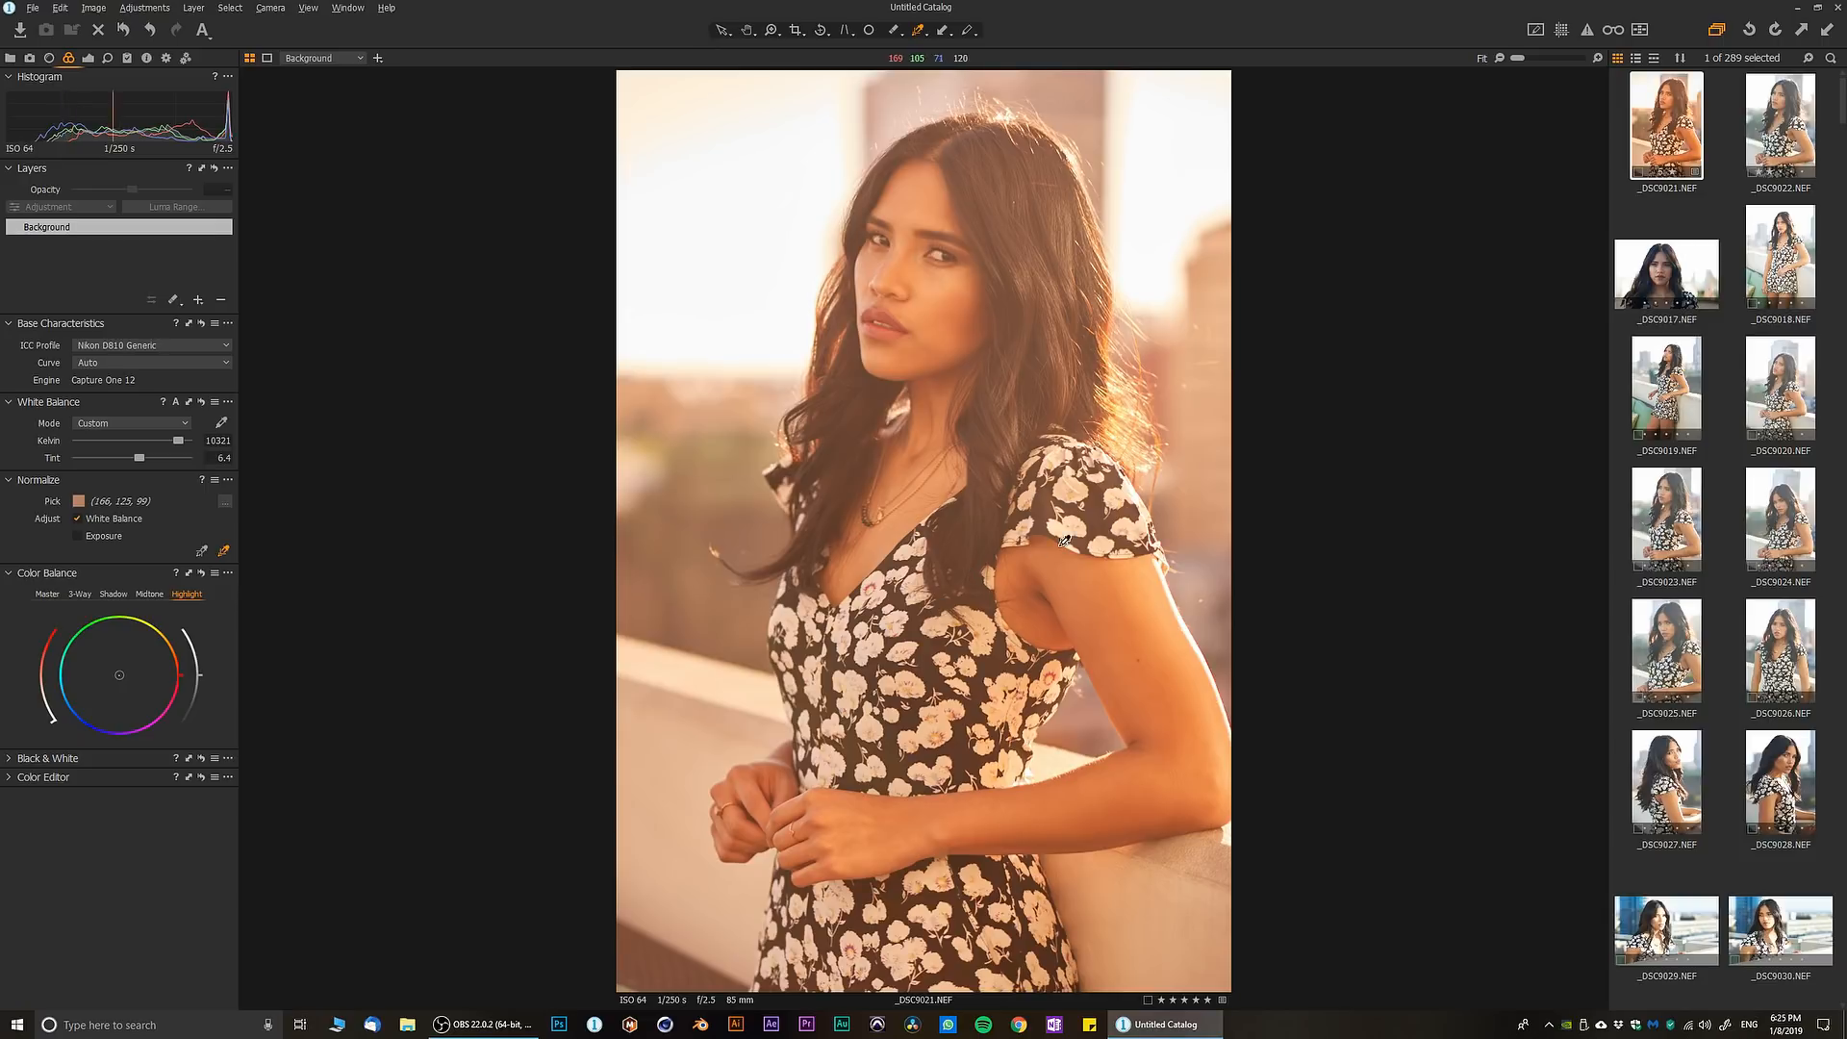
- Reset all adjustments on the portrait
click(228, 479)
click(185, 517)
click(121, 32)
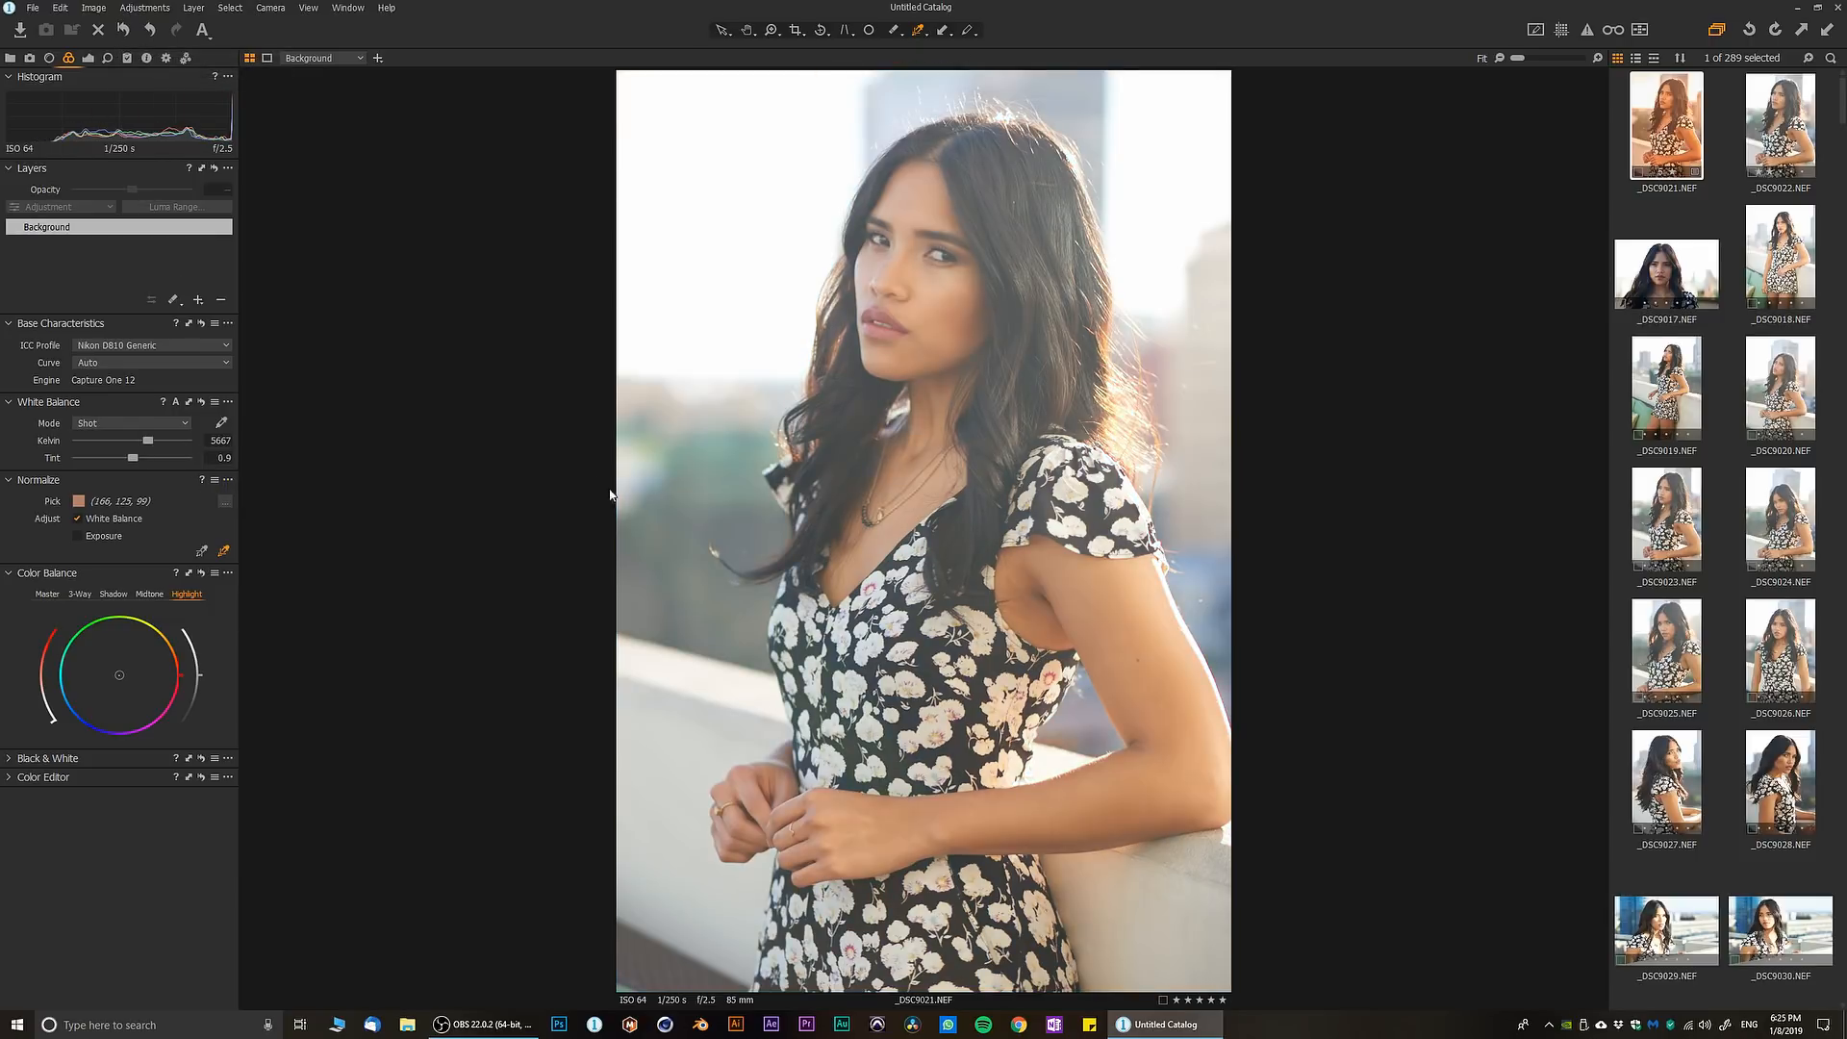
- Look through the Color Balance modes 3-Way, Master and Shadow
click(108, 595)
click(80, 595)
click(47, 596)
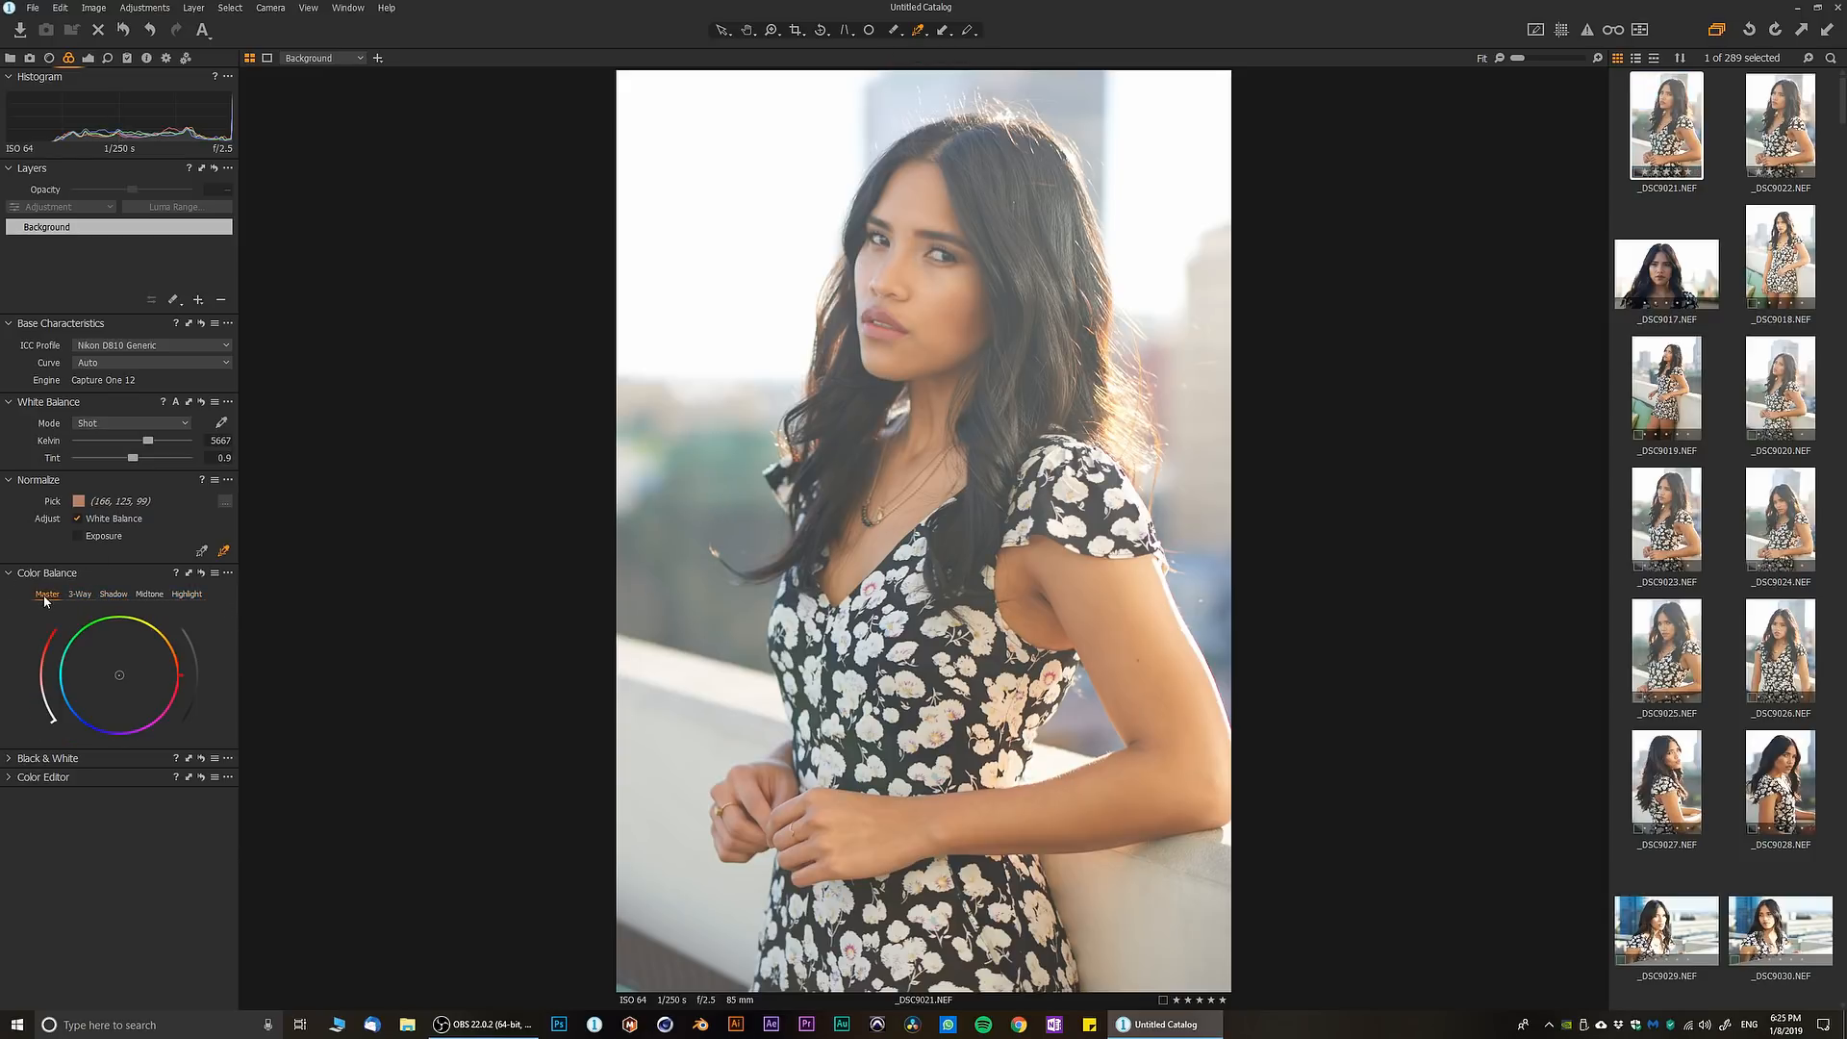
click(117, 594)
- Try a black and white conversion with red sensitivity at -47 and turn the conversion off
click(10, 758)
click(79, 800)
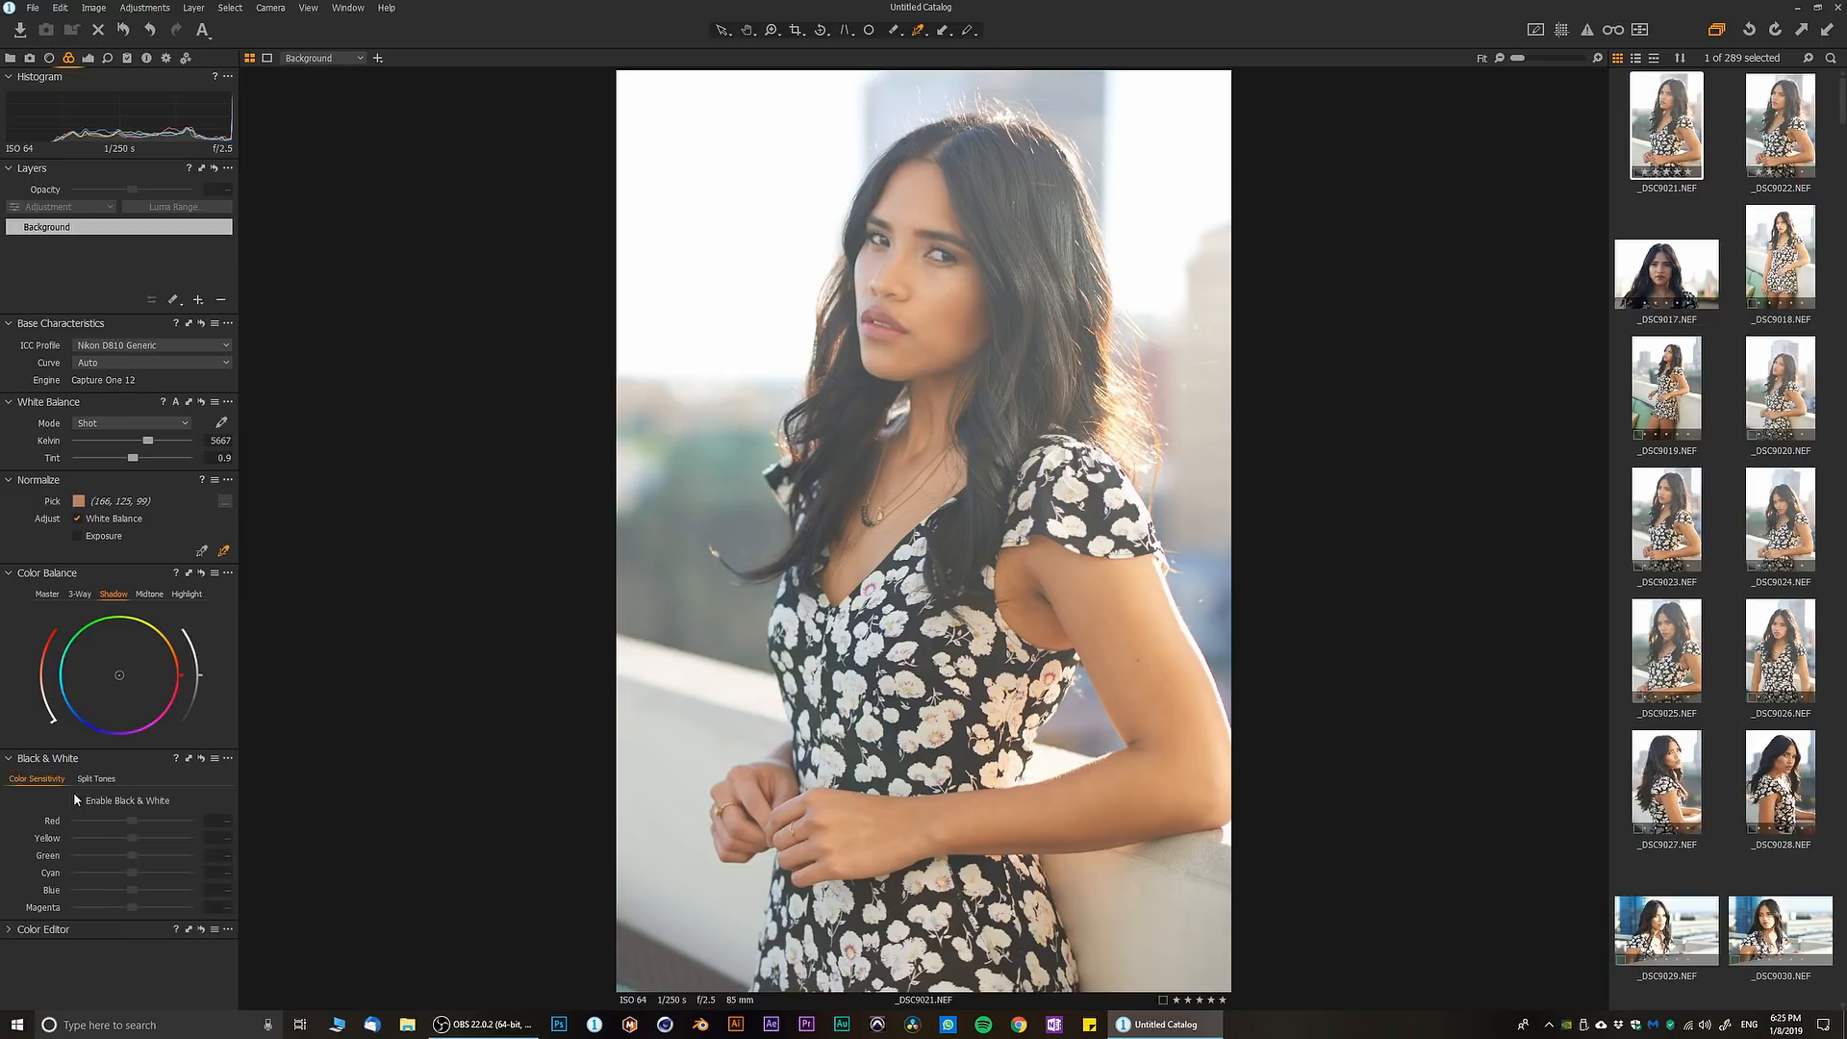
drag(133, 827, 107, 822)
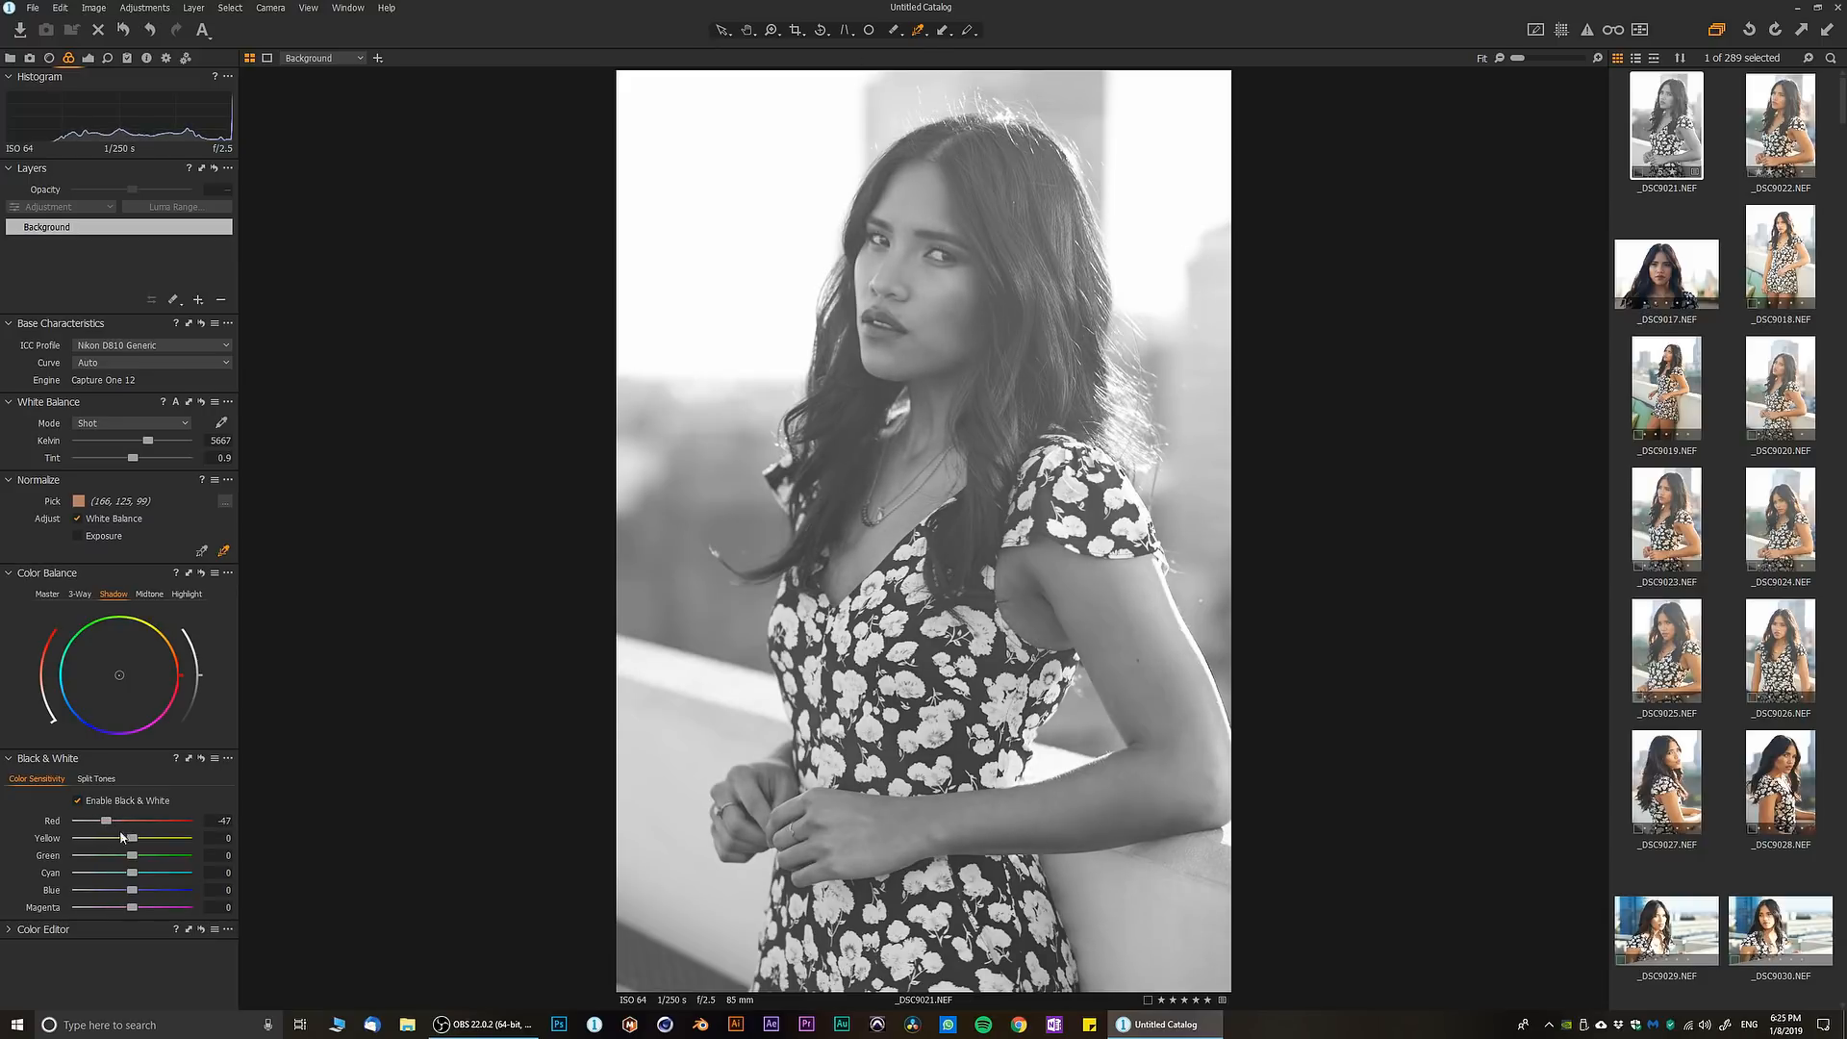
click(78, 801)
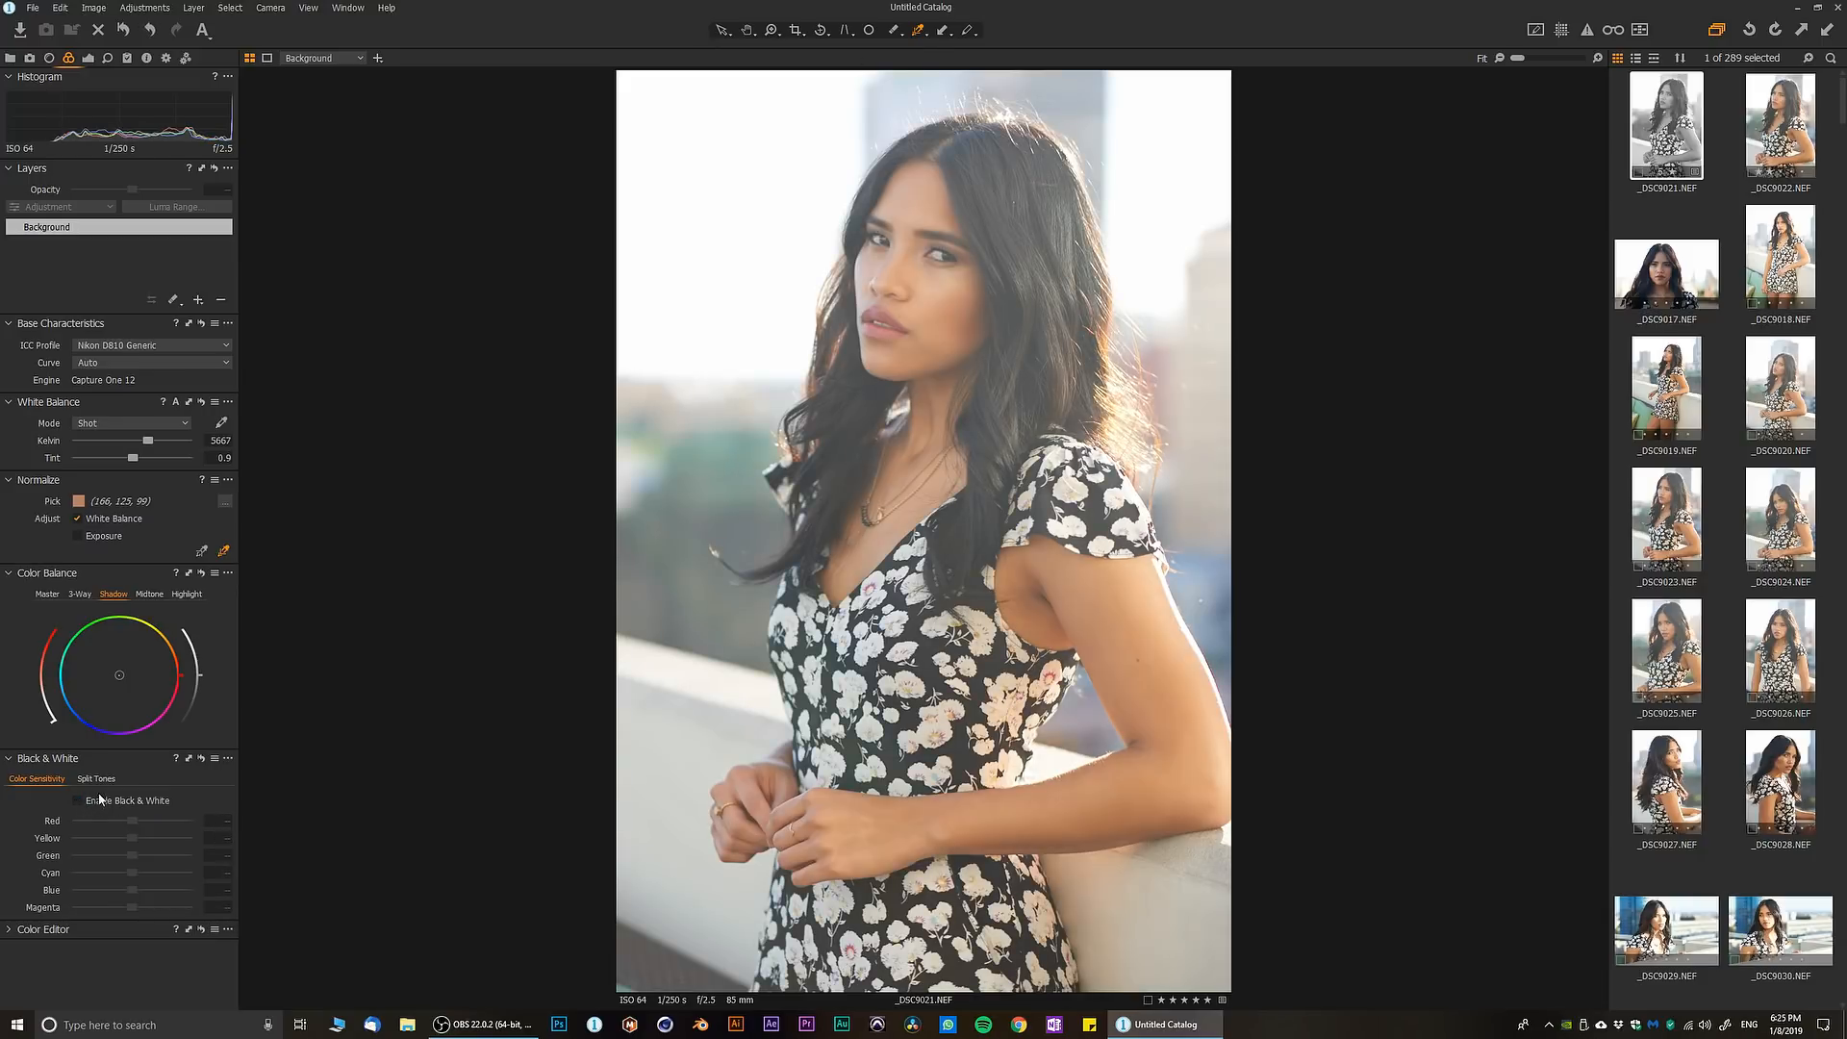
- Pick the arm's skin color in the Color Editor's Skin Tone mode and create a masked layer from that selection
click(6, 929)
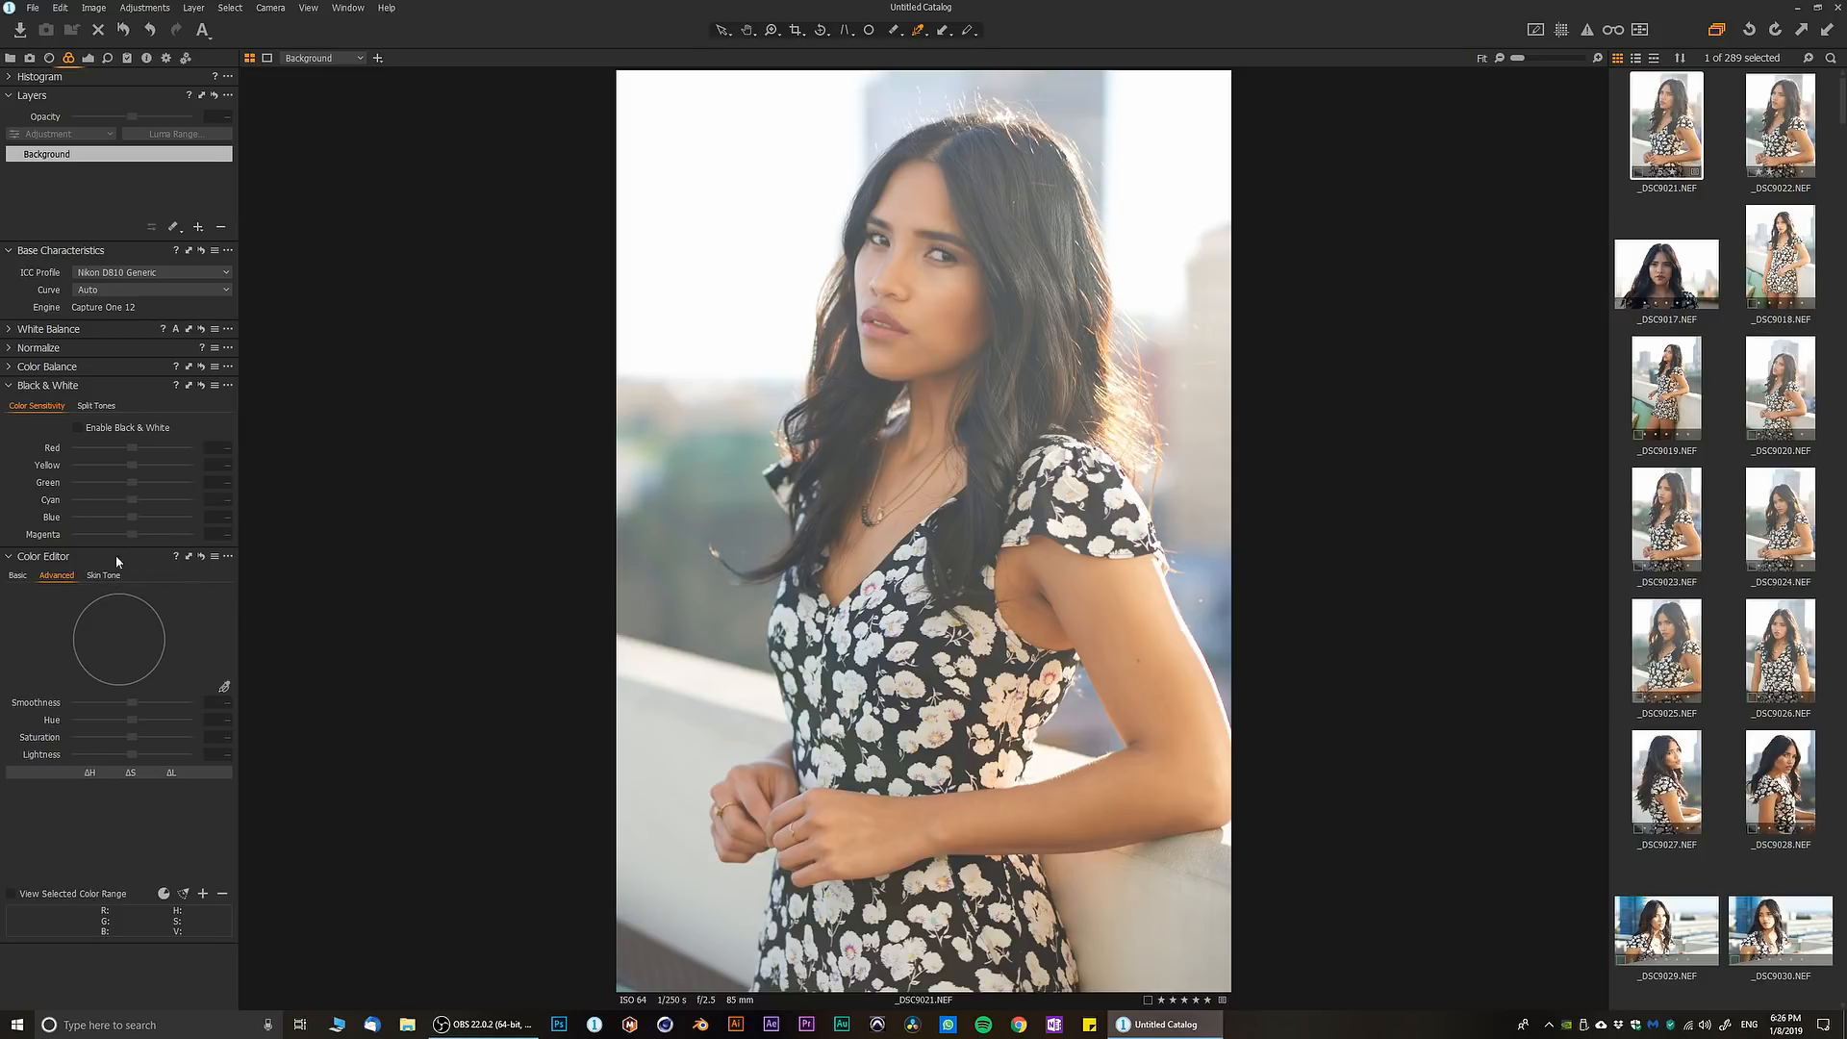
click(96, 576)
click(224, 693)
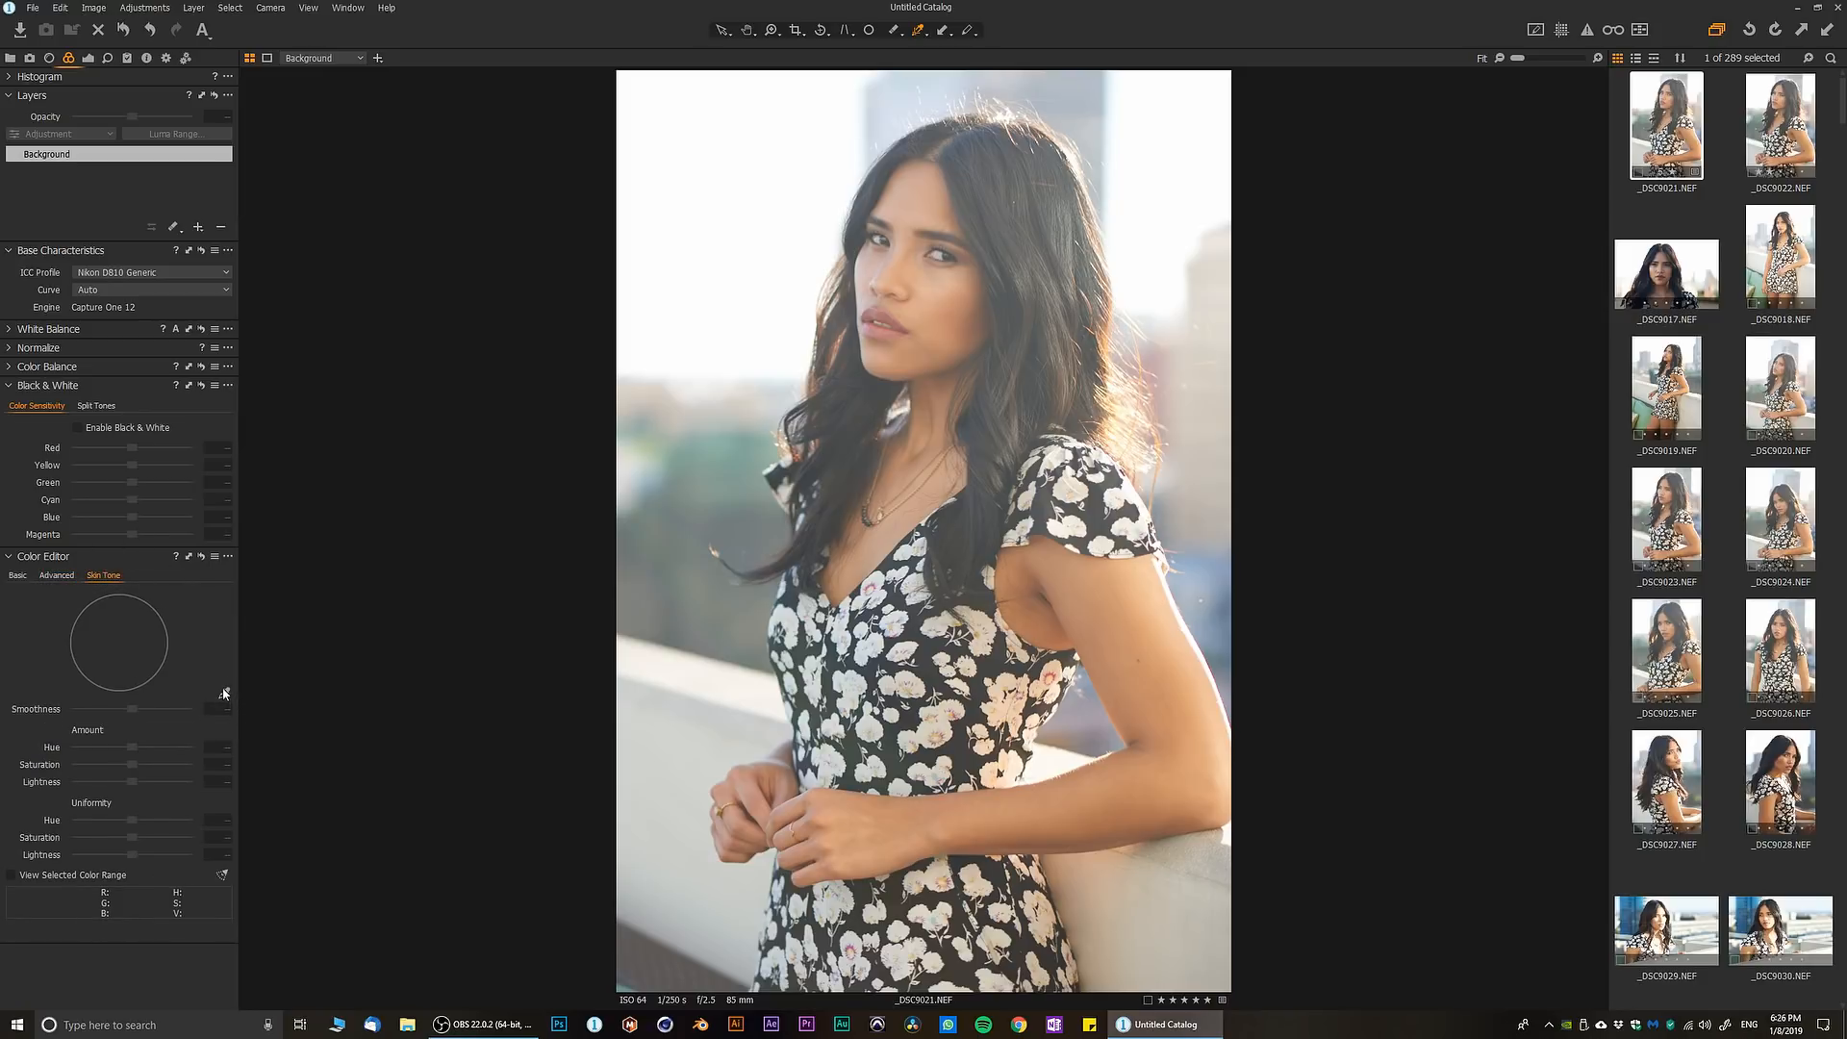
click(1104, 602)
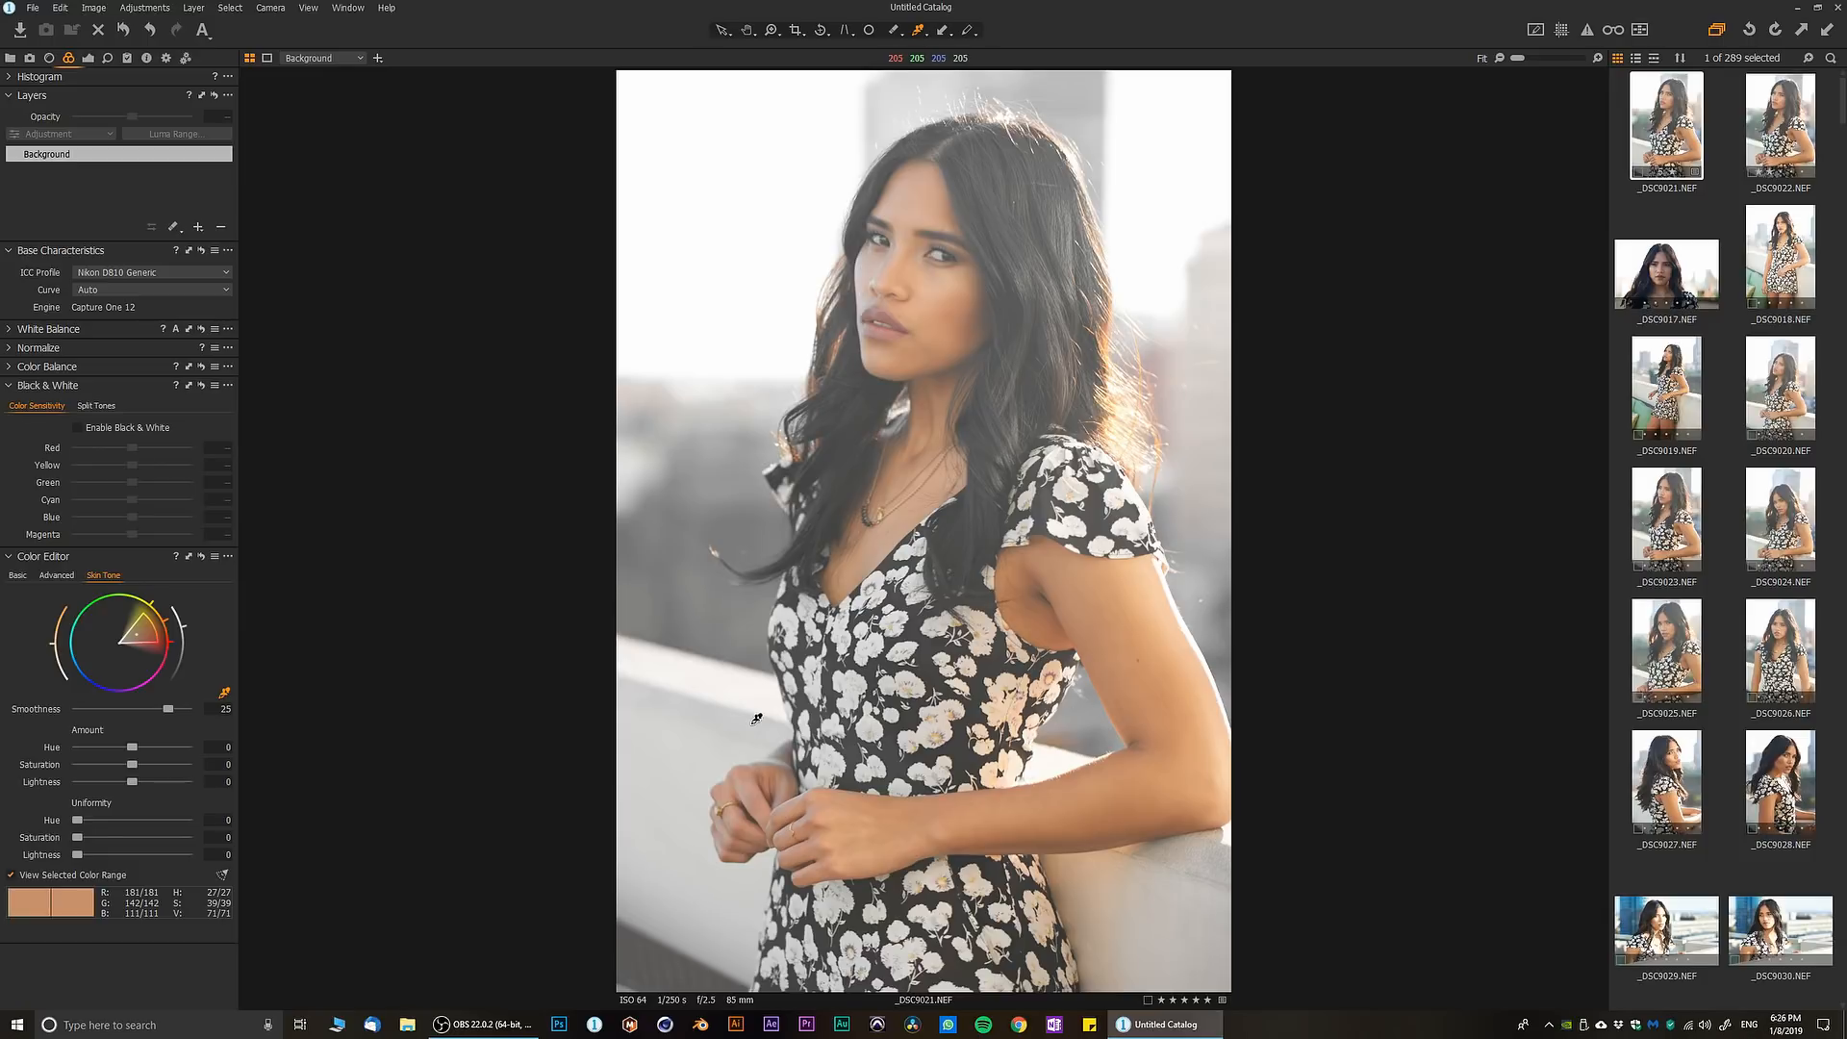
click(228, 558)
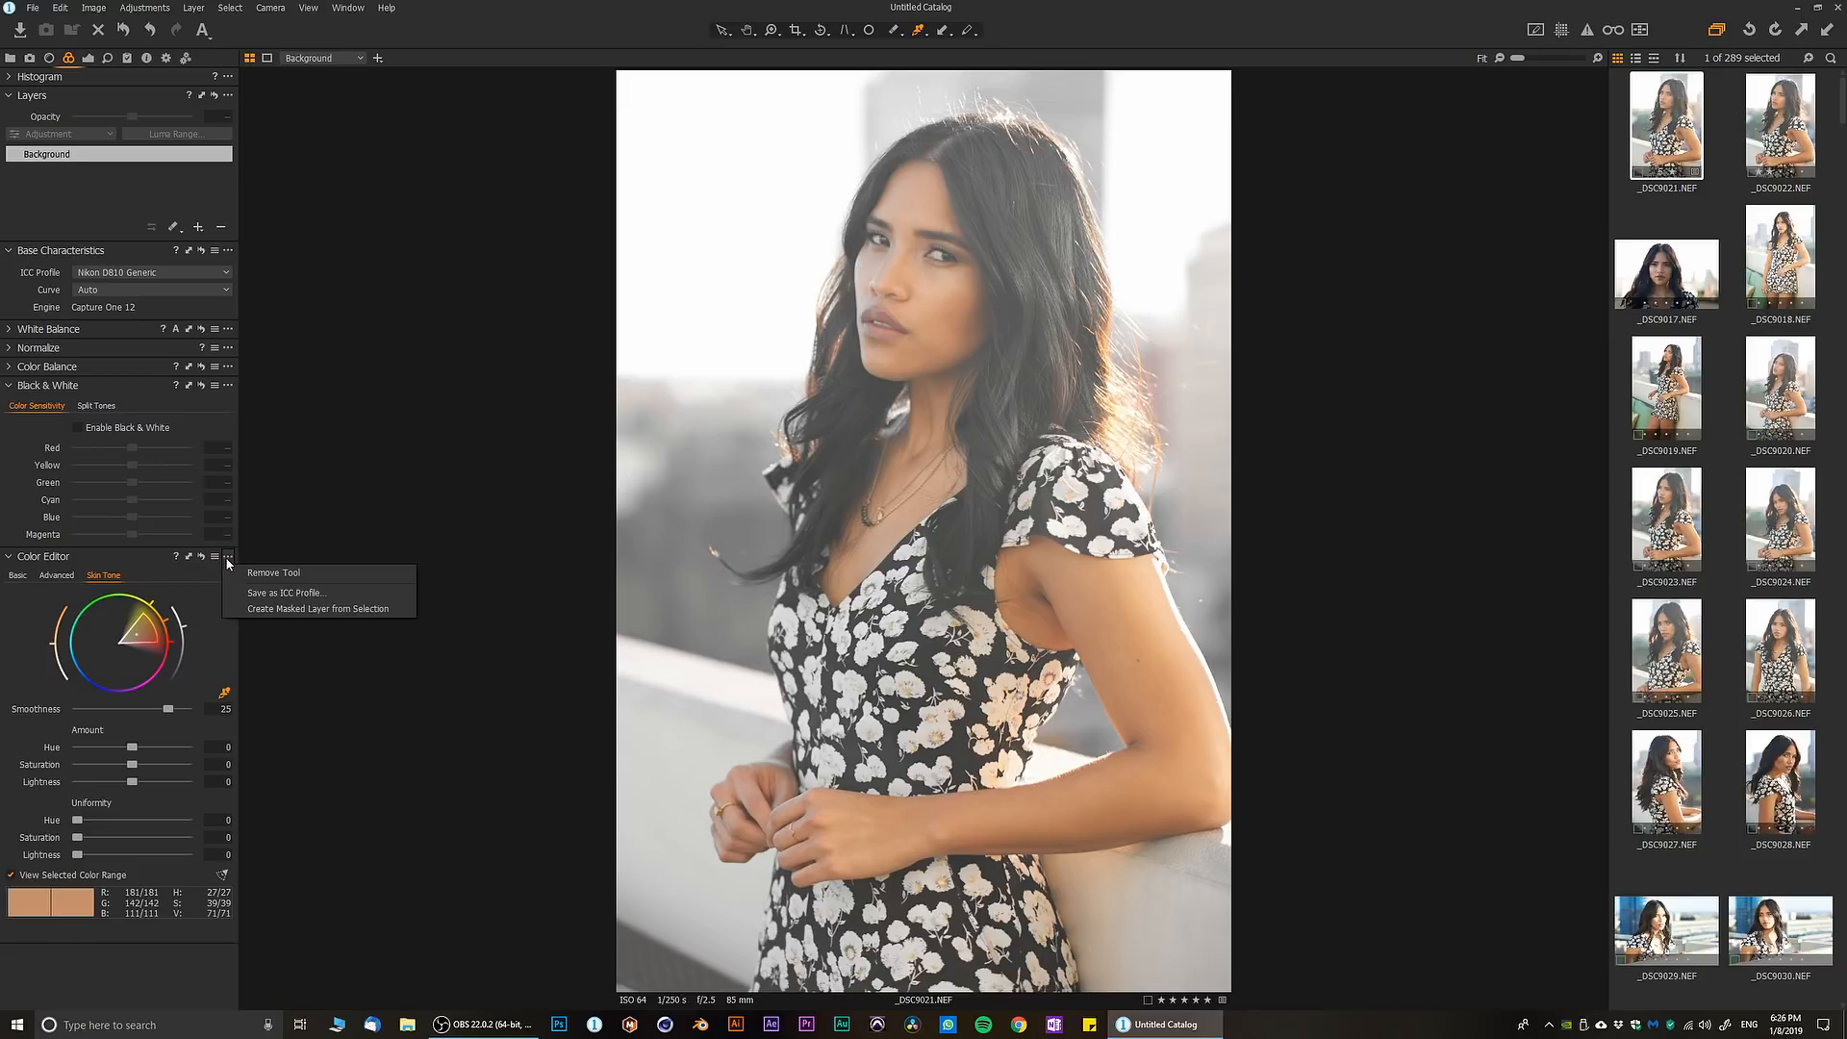
click(371, 610)
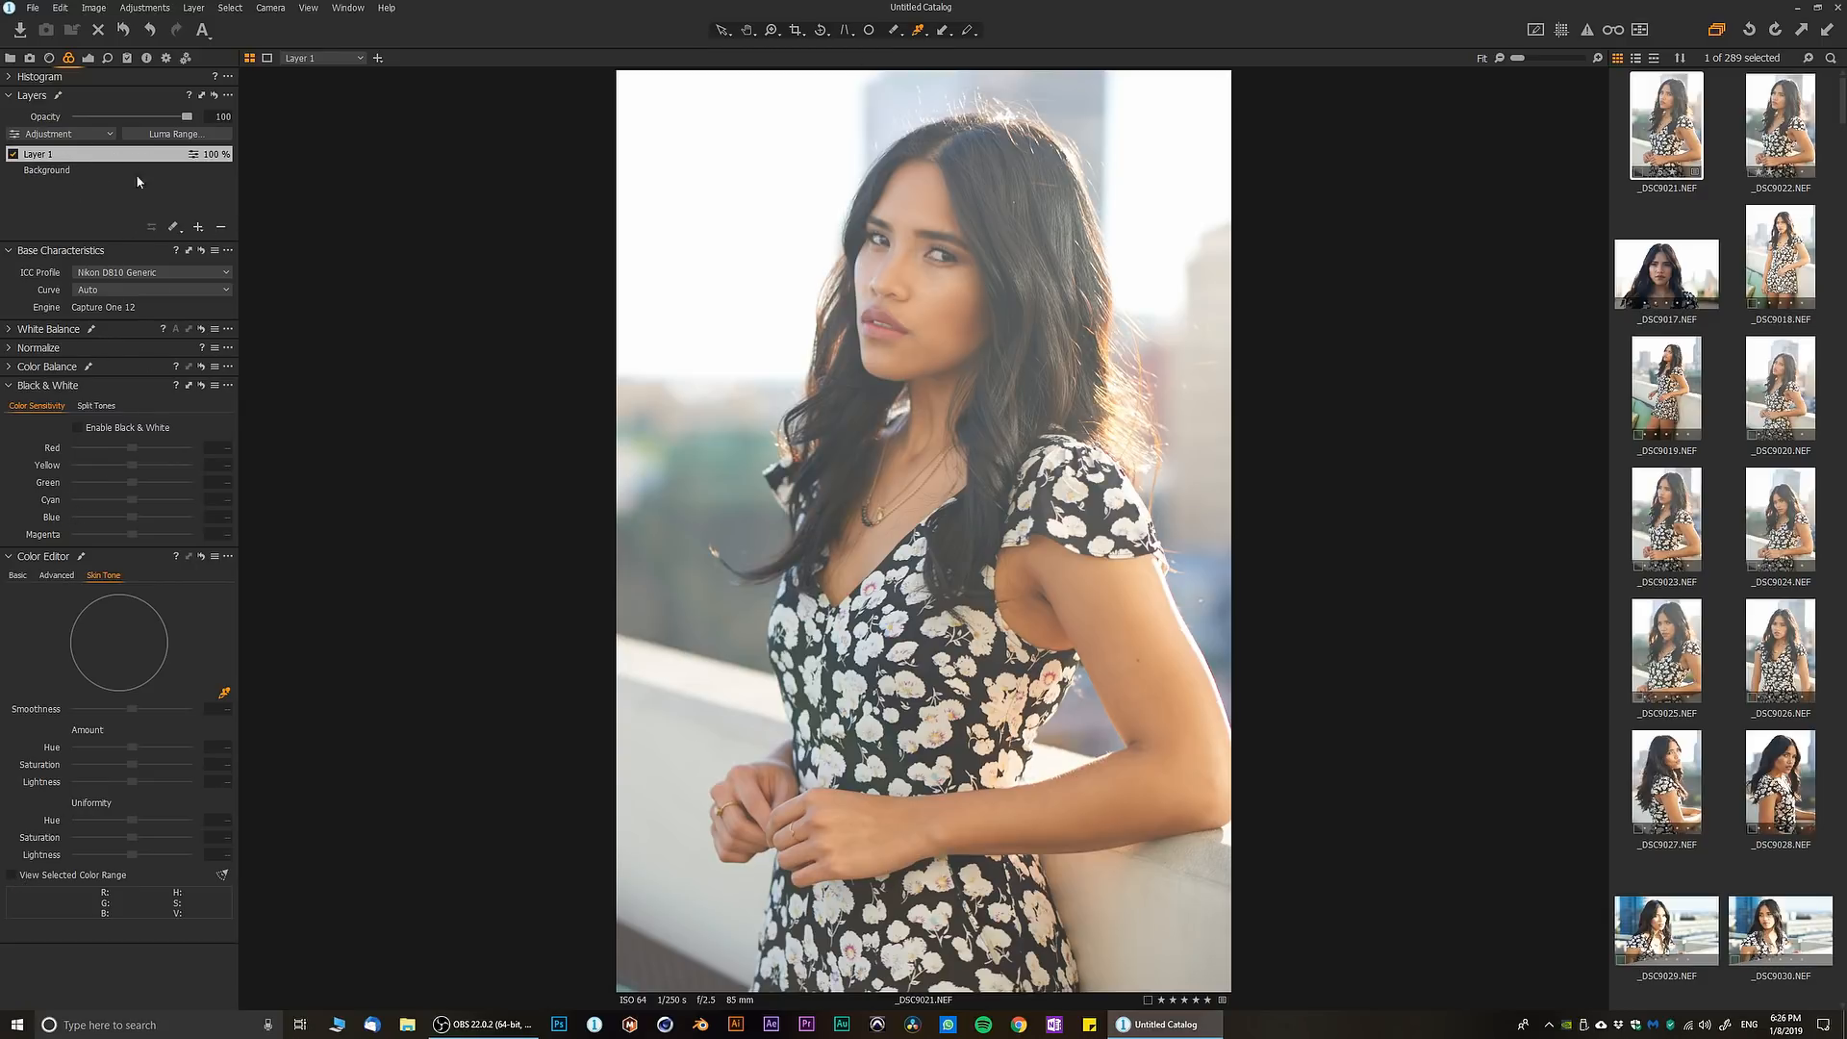
- Try exposure -0.05, contrast 3 and clarity 51 on the masked skin layer and reset all adjustments
click(88, 58)
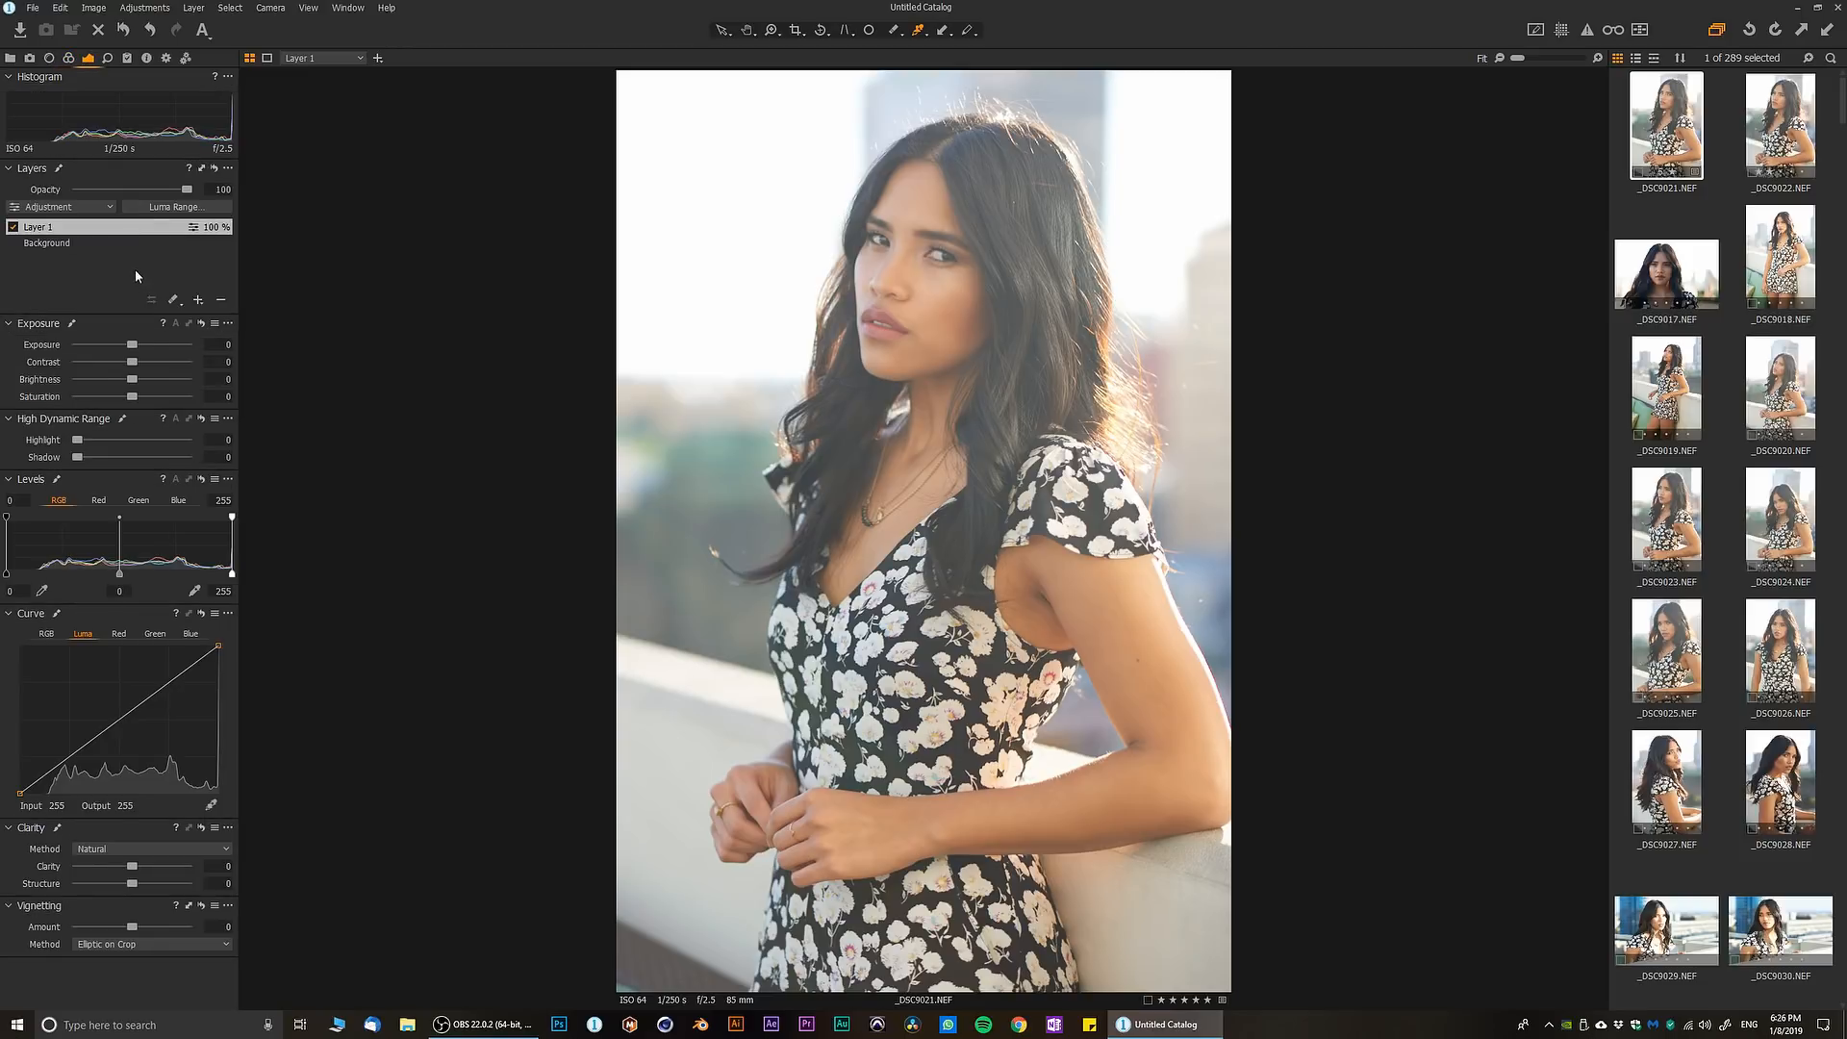
drag(133, 347, 135, 363)
drag(131, 866, 159, 866)
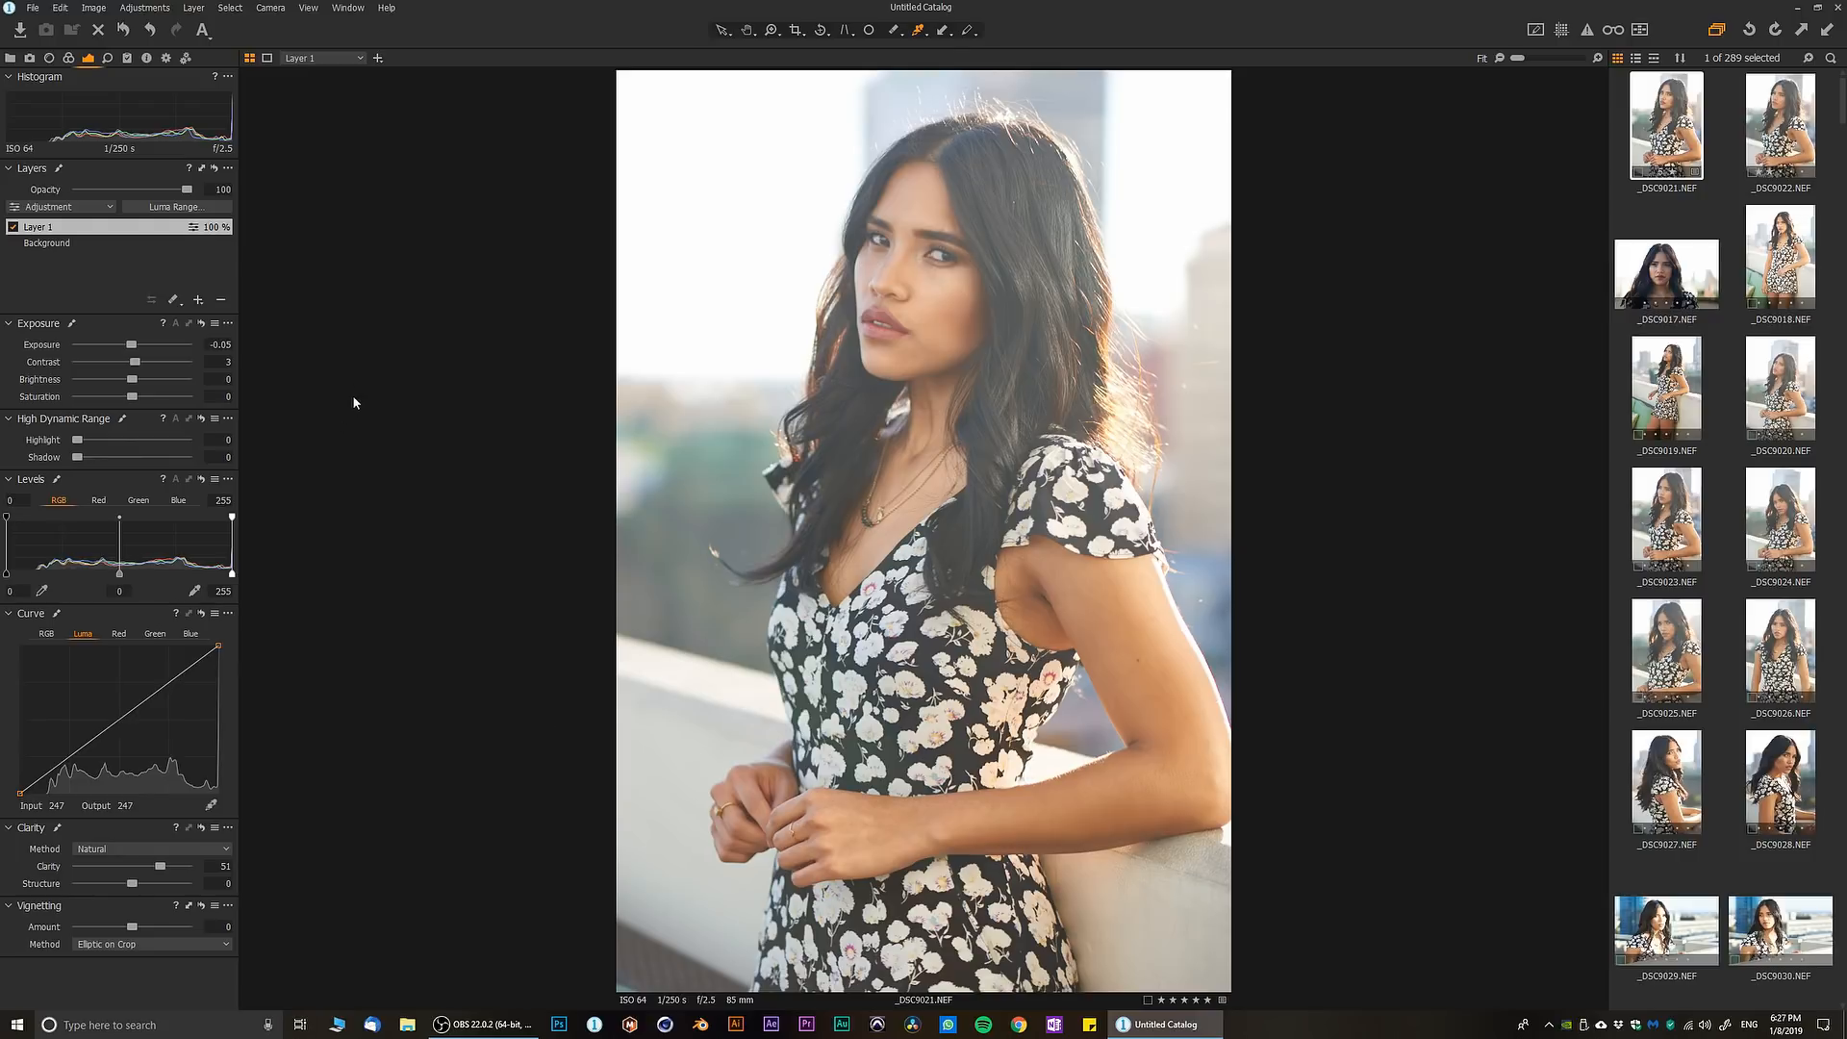
key(ctrl+r)
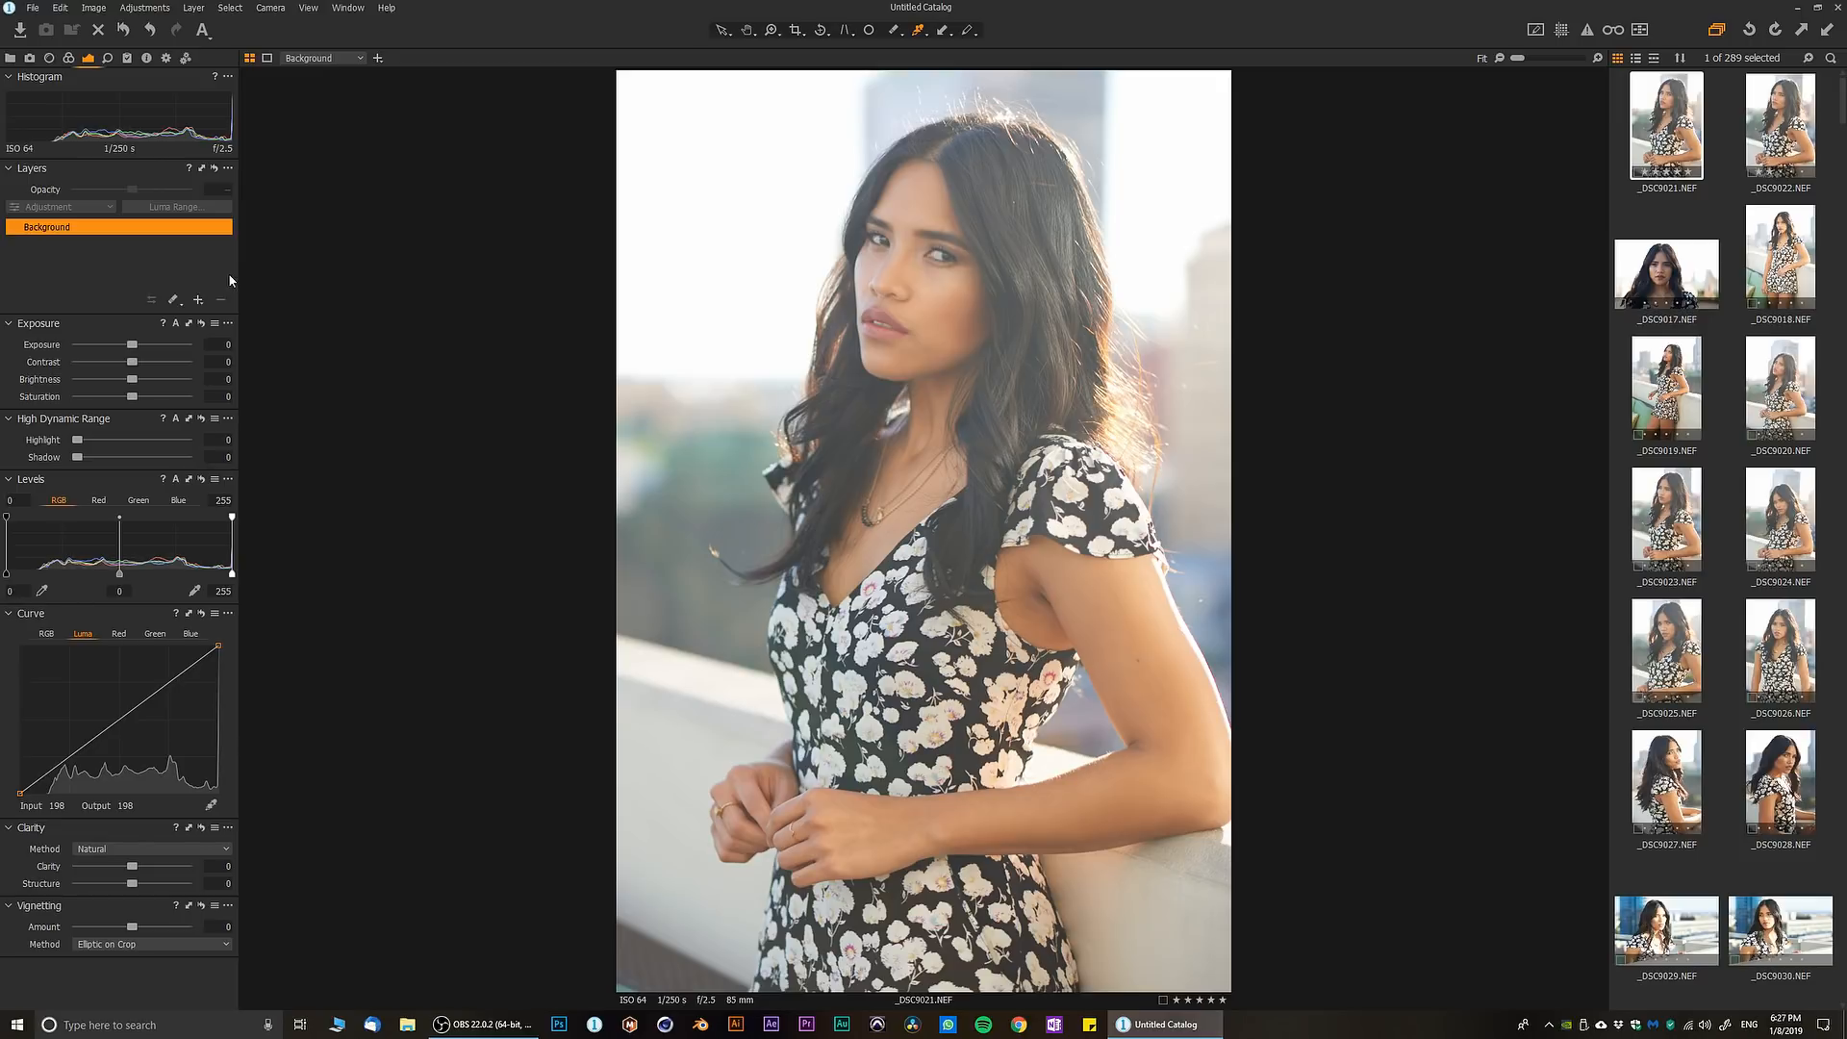
- Add a new empty adjustment layer and set its exposure to -0.42
click(197, 301)
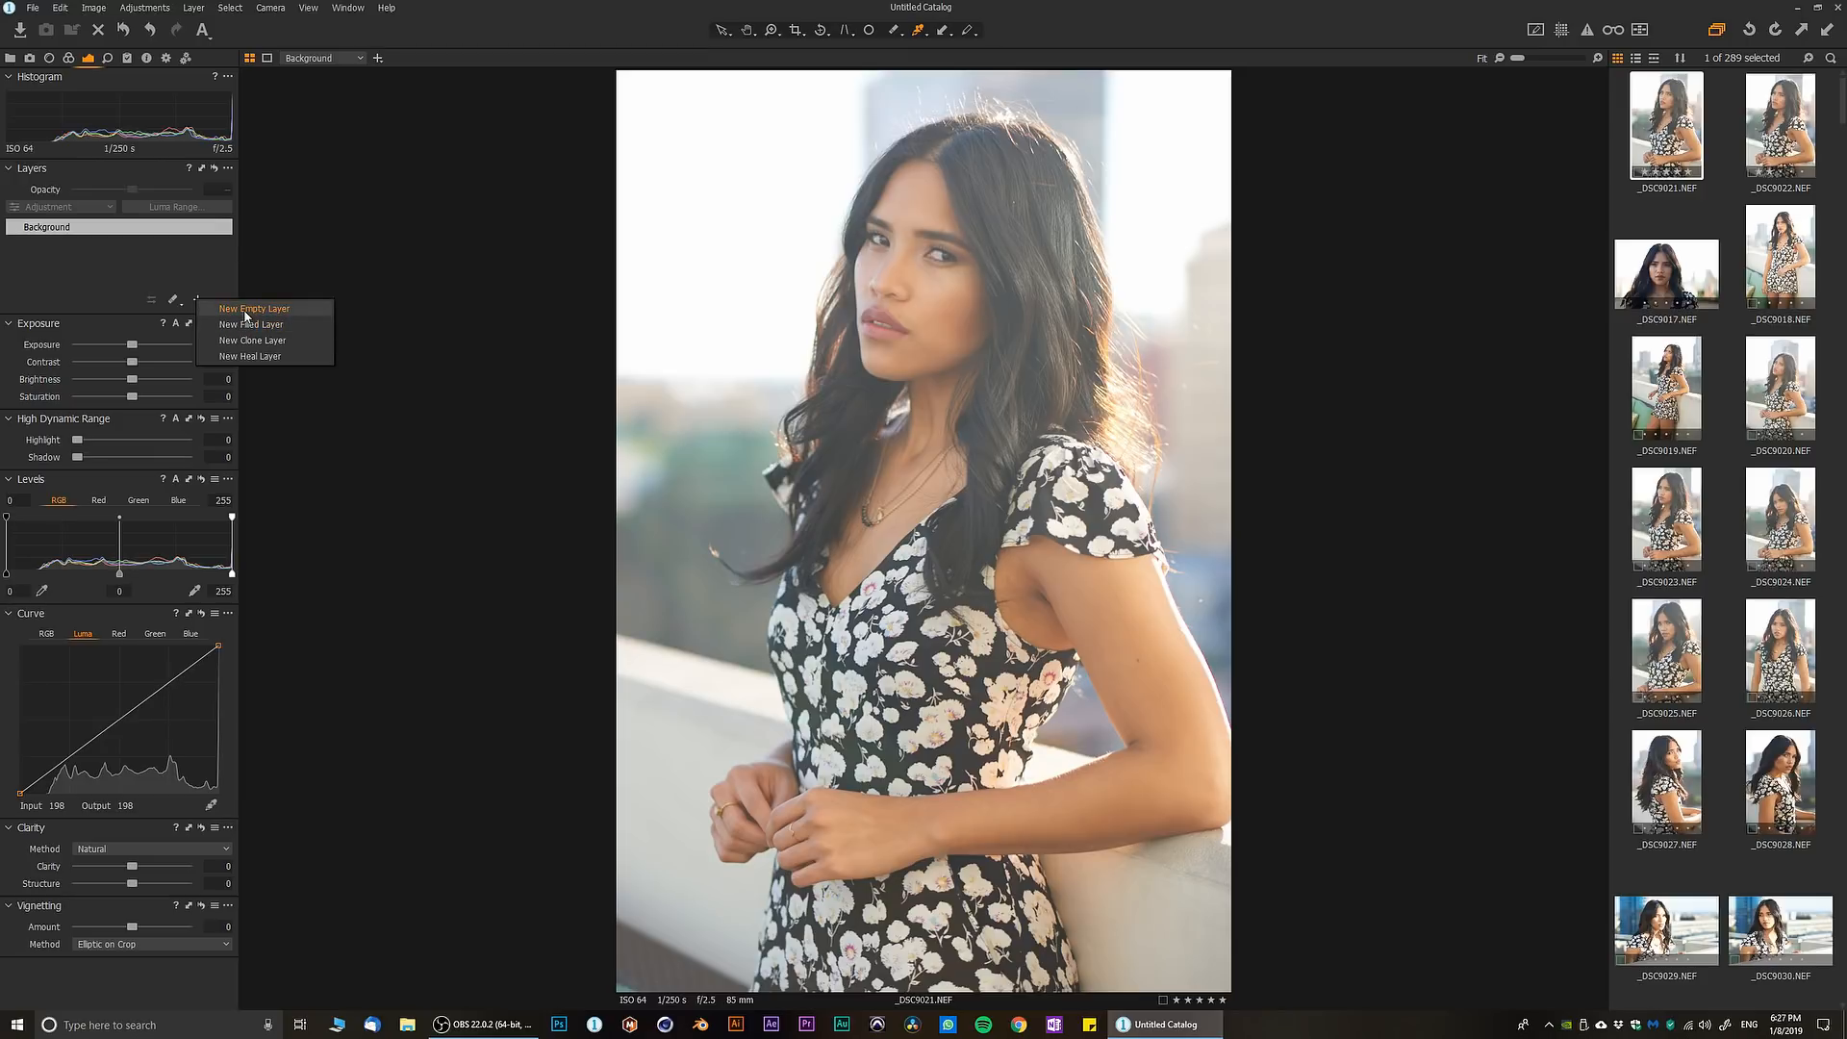
click(245, 311)
drag(130, 353, 173, 354)
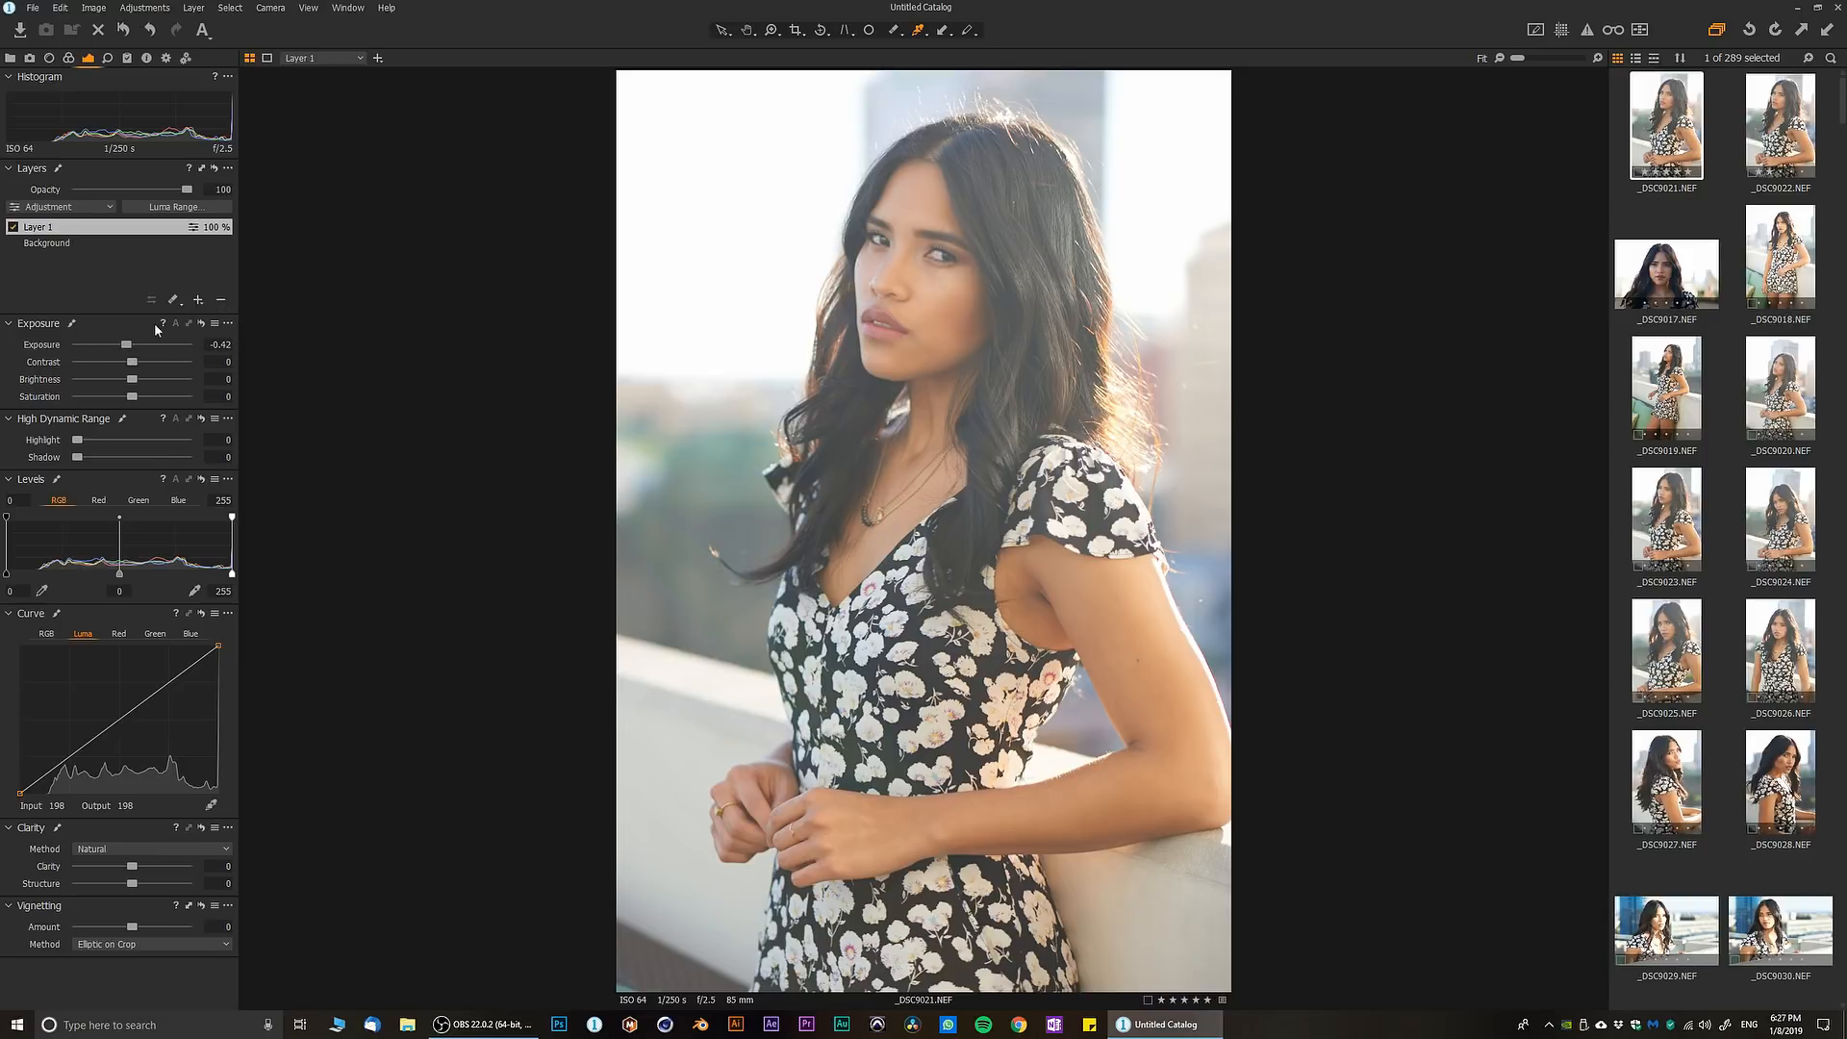
- Try a winding brushed mask across the woman with the layer's exposure at 2.11 and delete the layer
click(174, 299)
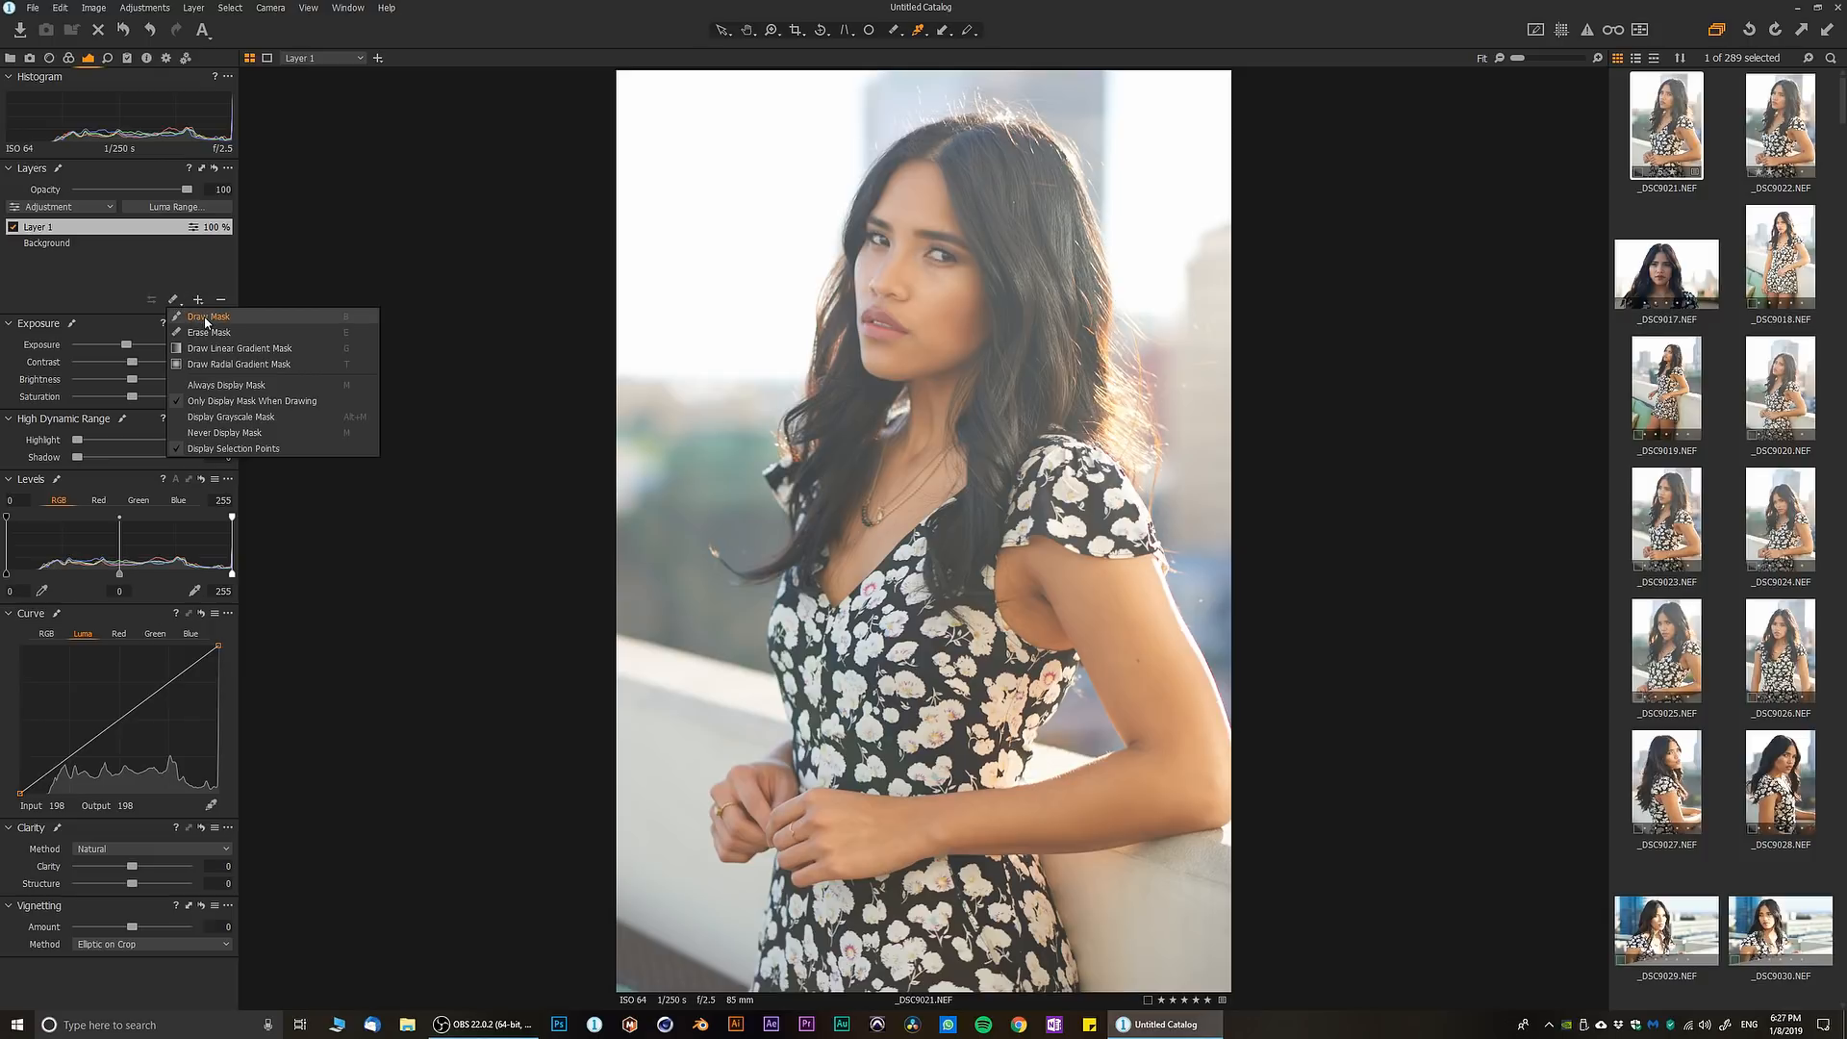
click(206, 317)
mouse_move(655, 313)
mouse_down()
mouse_move(970, 270)
mouse_move(781, 463)
mouse_move(1009, 499)
mouse_move(1118, 582)
mouse_move(862, 760)
mouse_move(1018, 795)
mouse_move(1012, 689)
mouse_move(752, 690)
mouse_move(692, 813)
mouse_up()
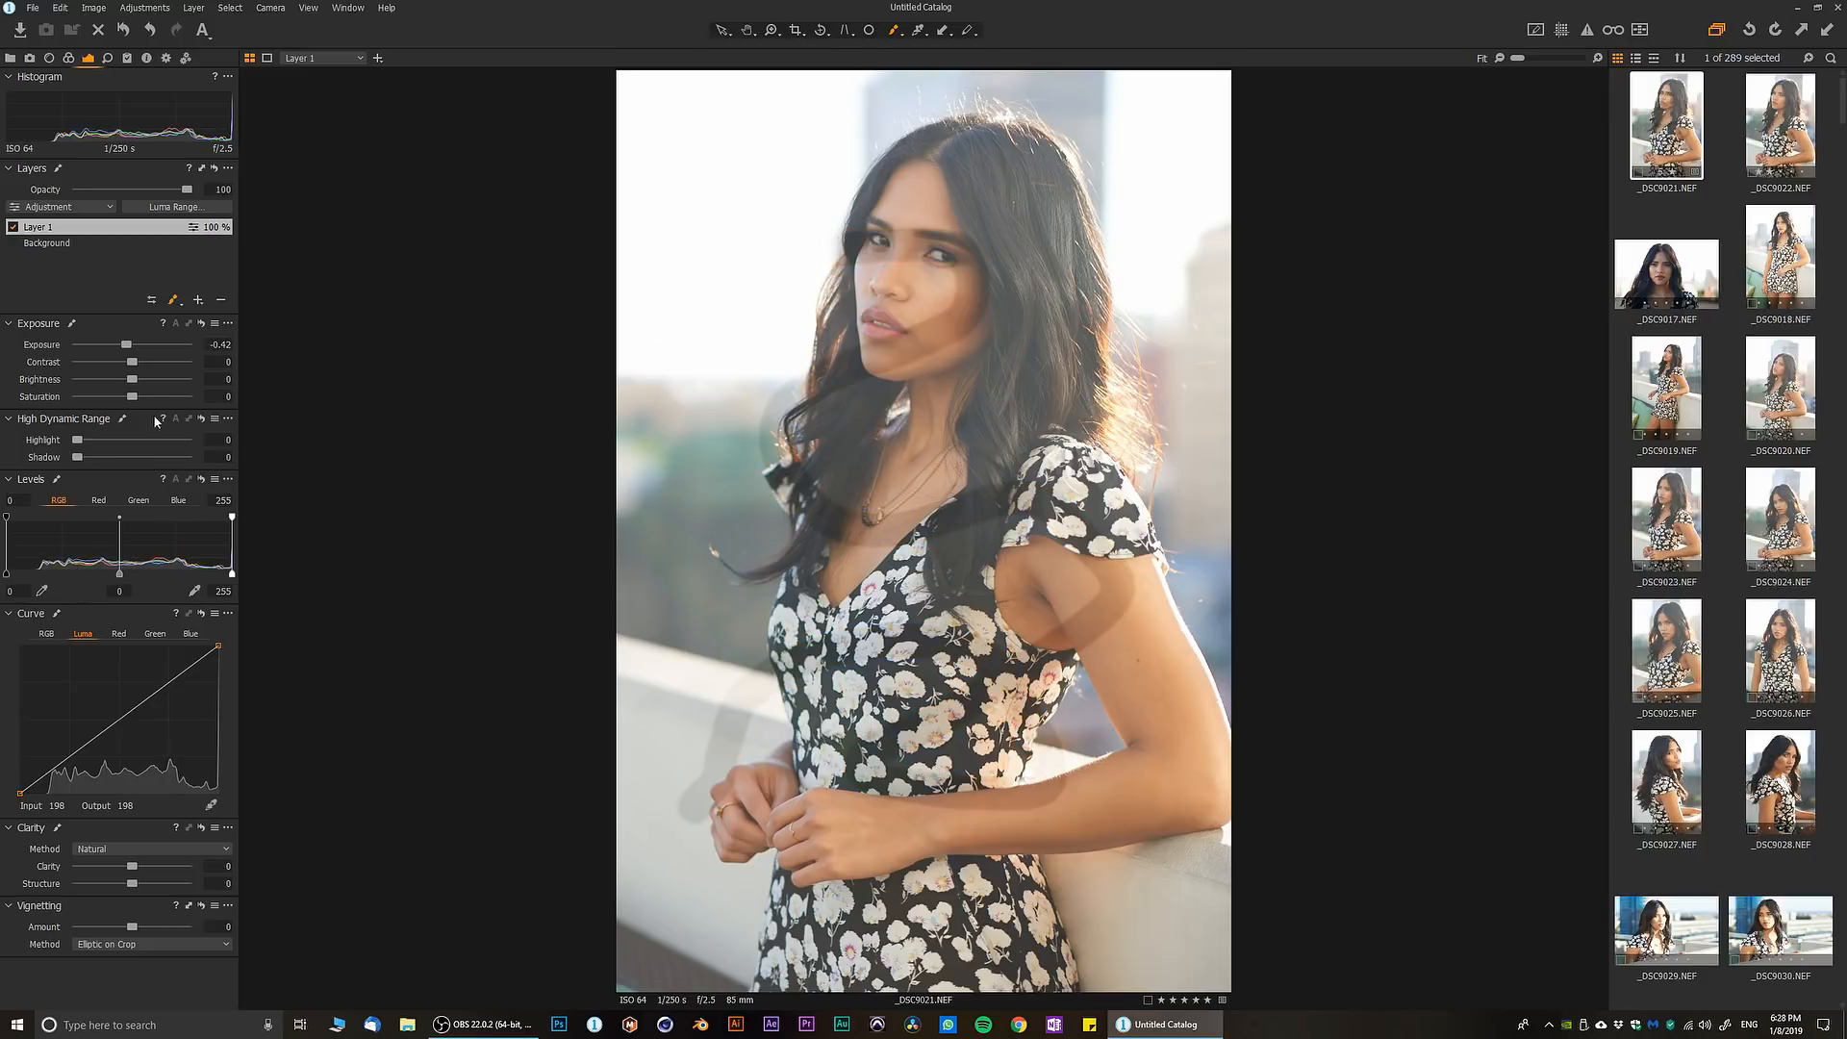
mouse_move(126, 343)
mouse_down()
mouse_move(190, 347)
mouse_move(133, 348)
mouse_move(175, 353)
mouse_move(130, 367)
mouse_move(161, 346)
mouse_up()
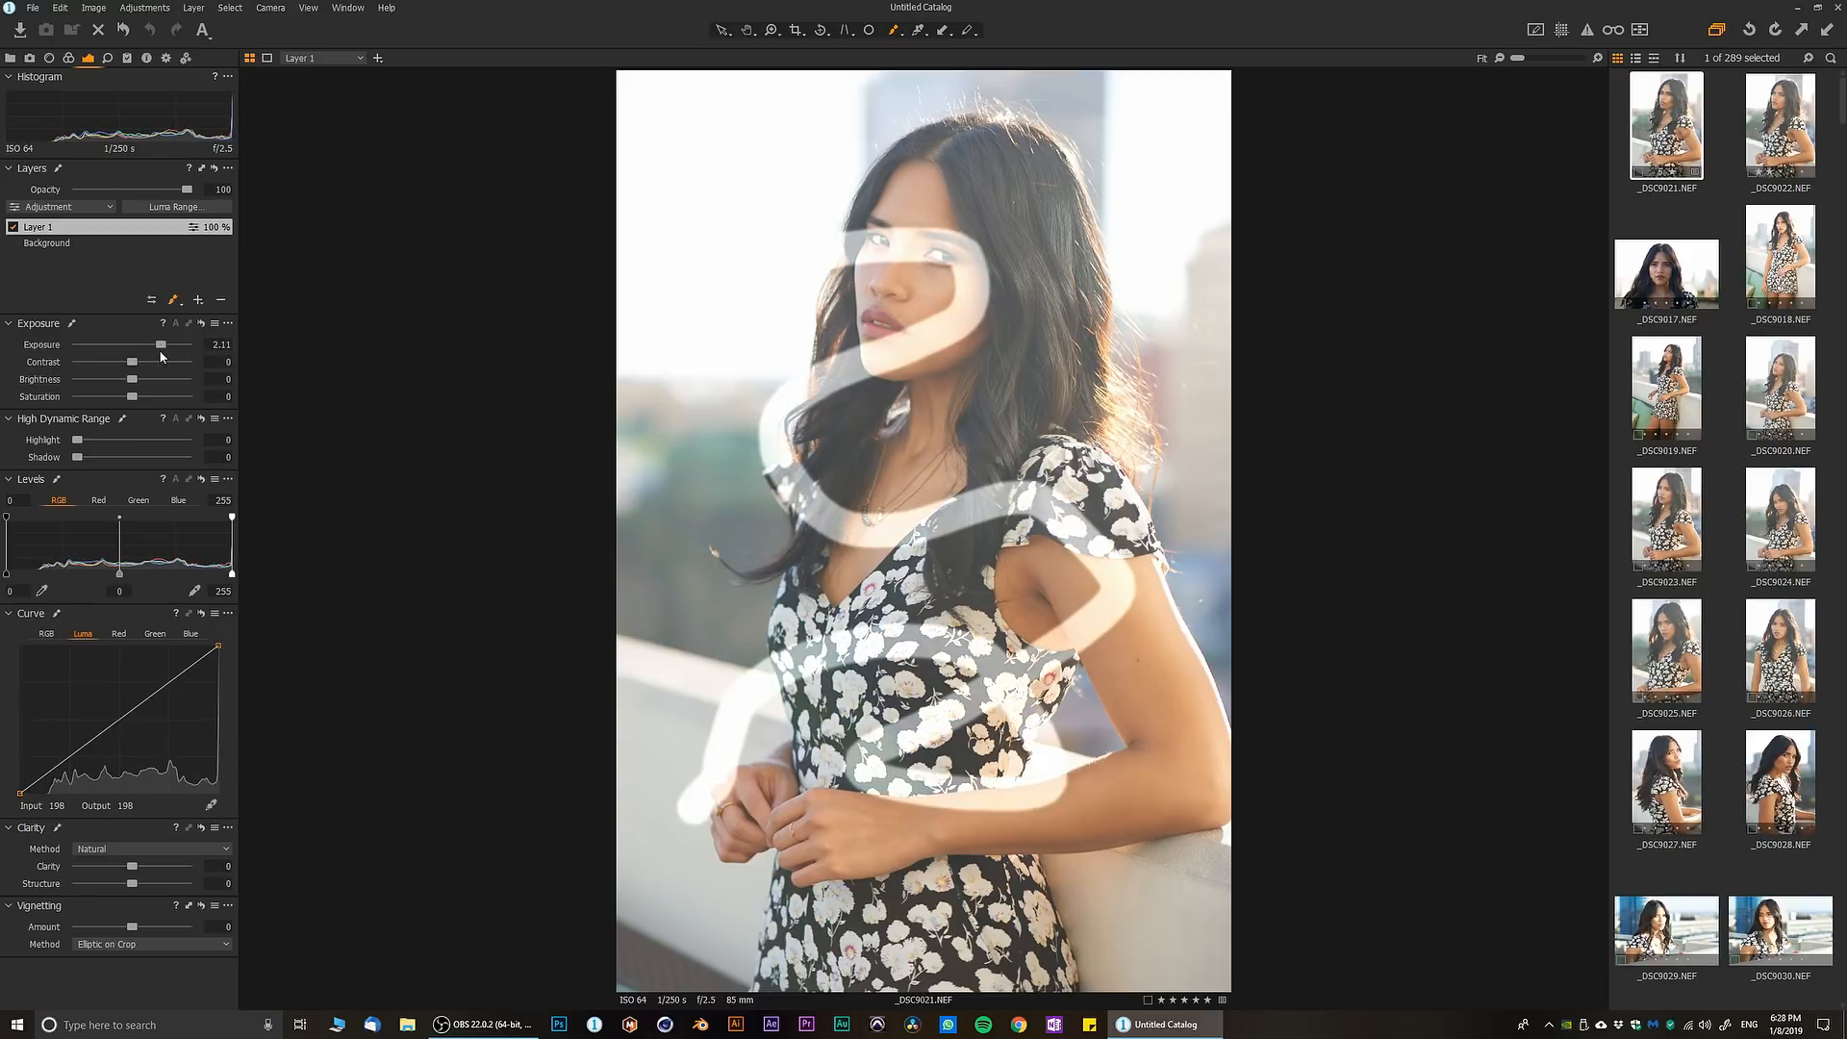
click(222, 299)
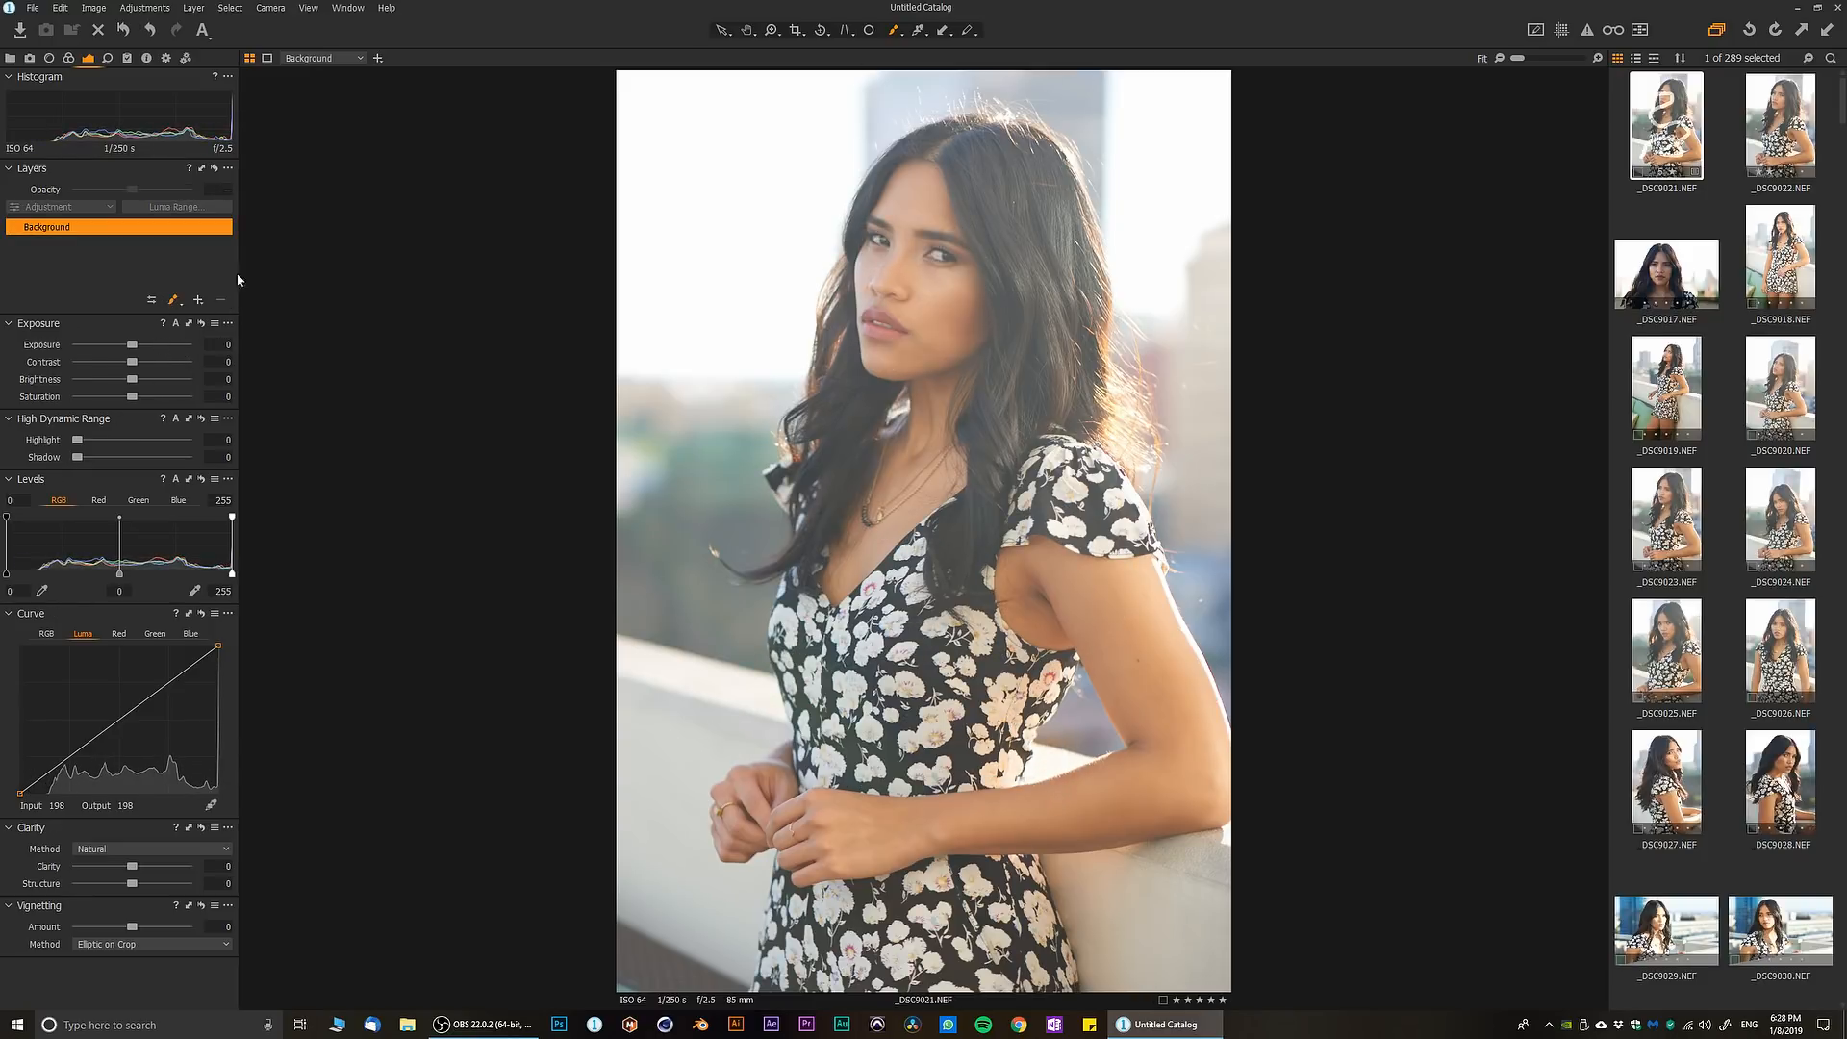
- Try an exposure change on a new filled layer and delete the layer
click(198, 301)
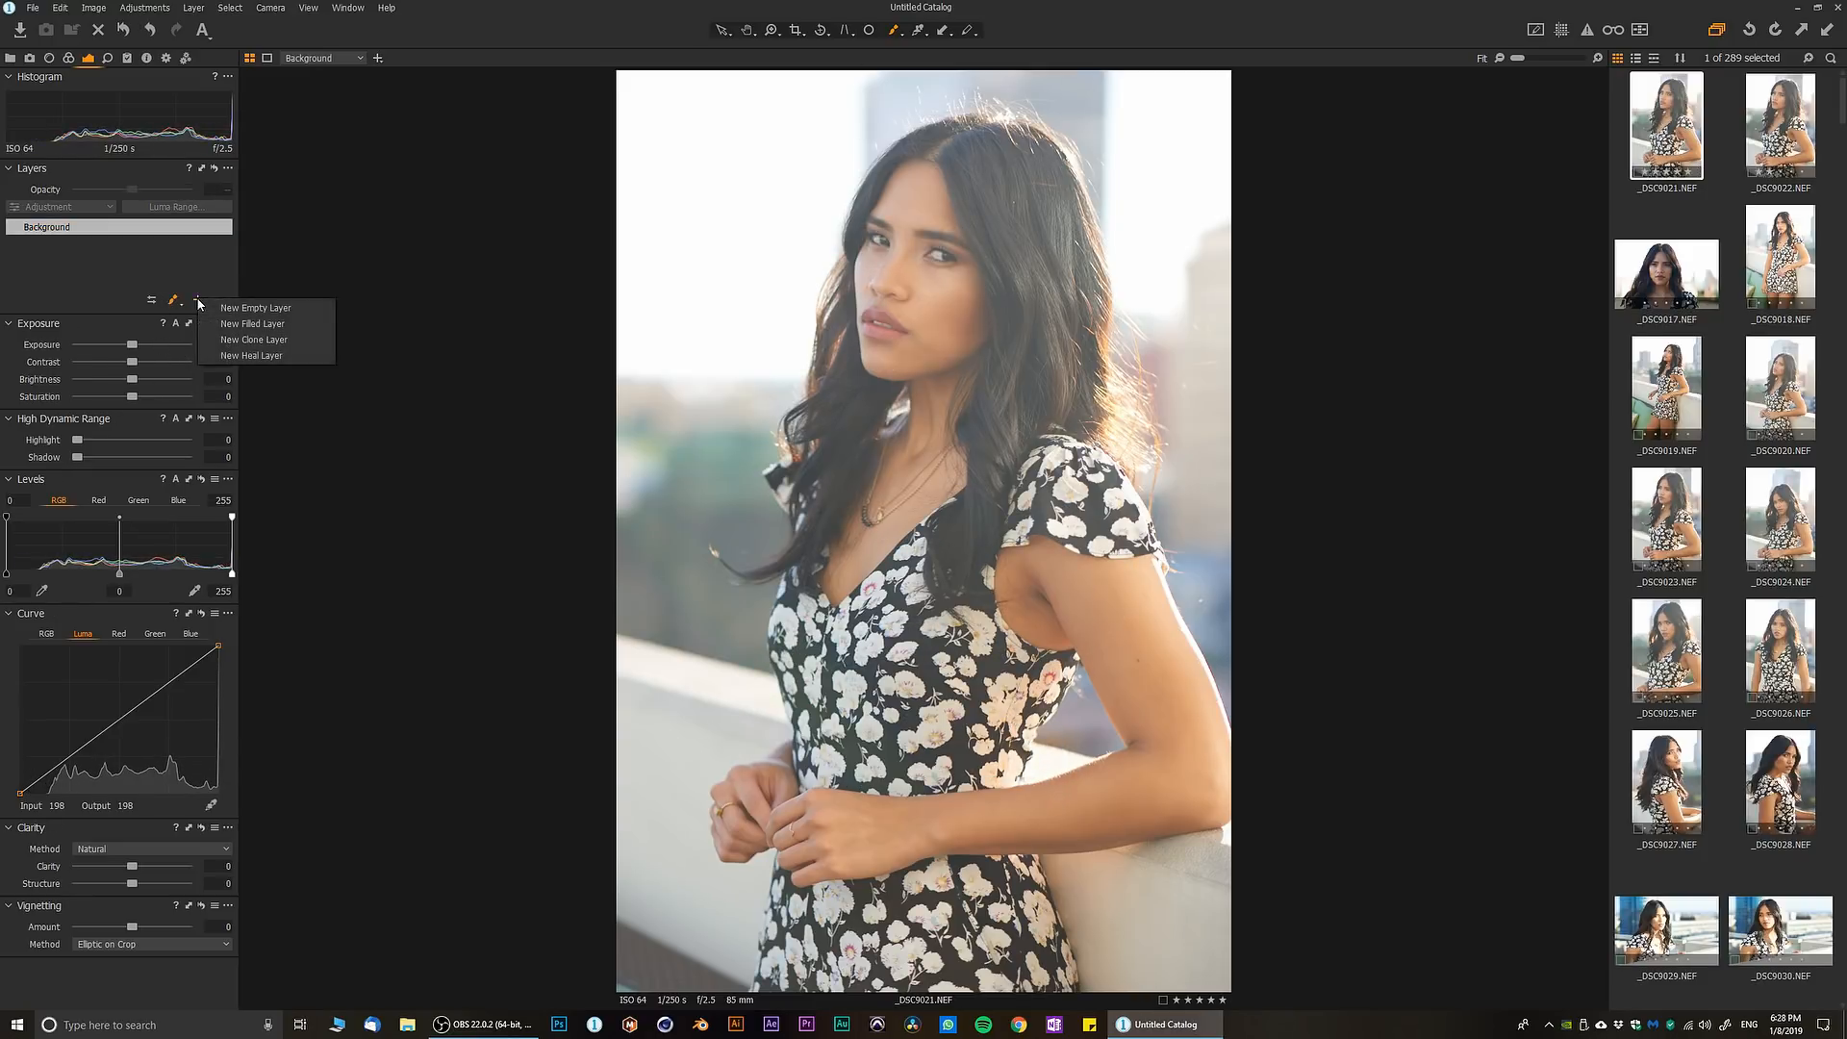
click(257, 325)
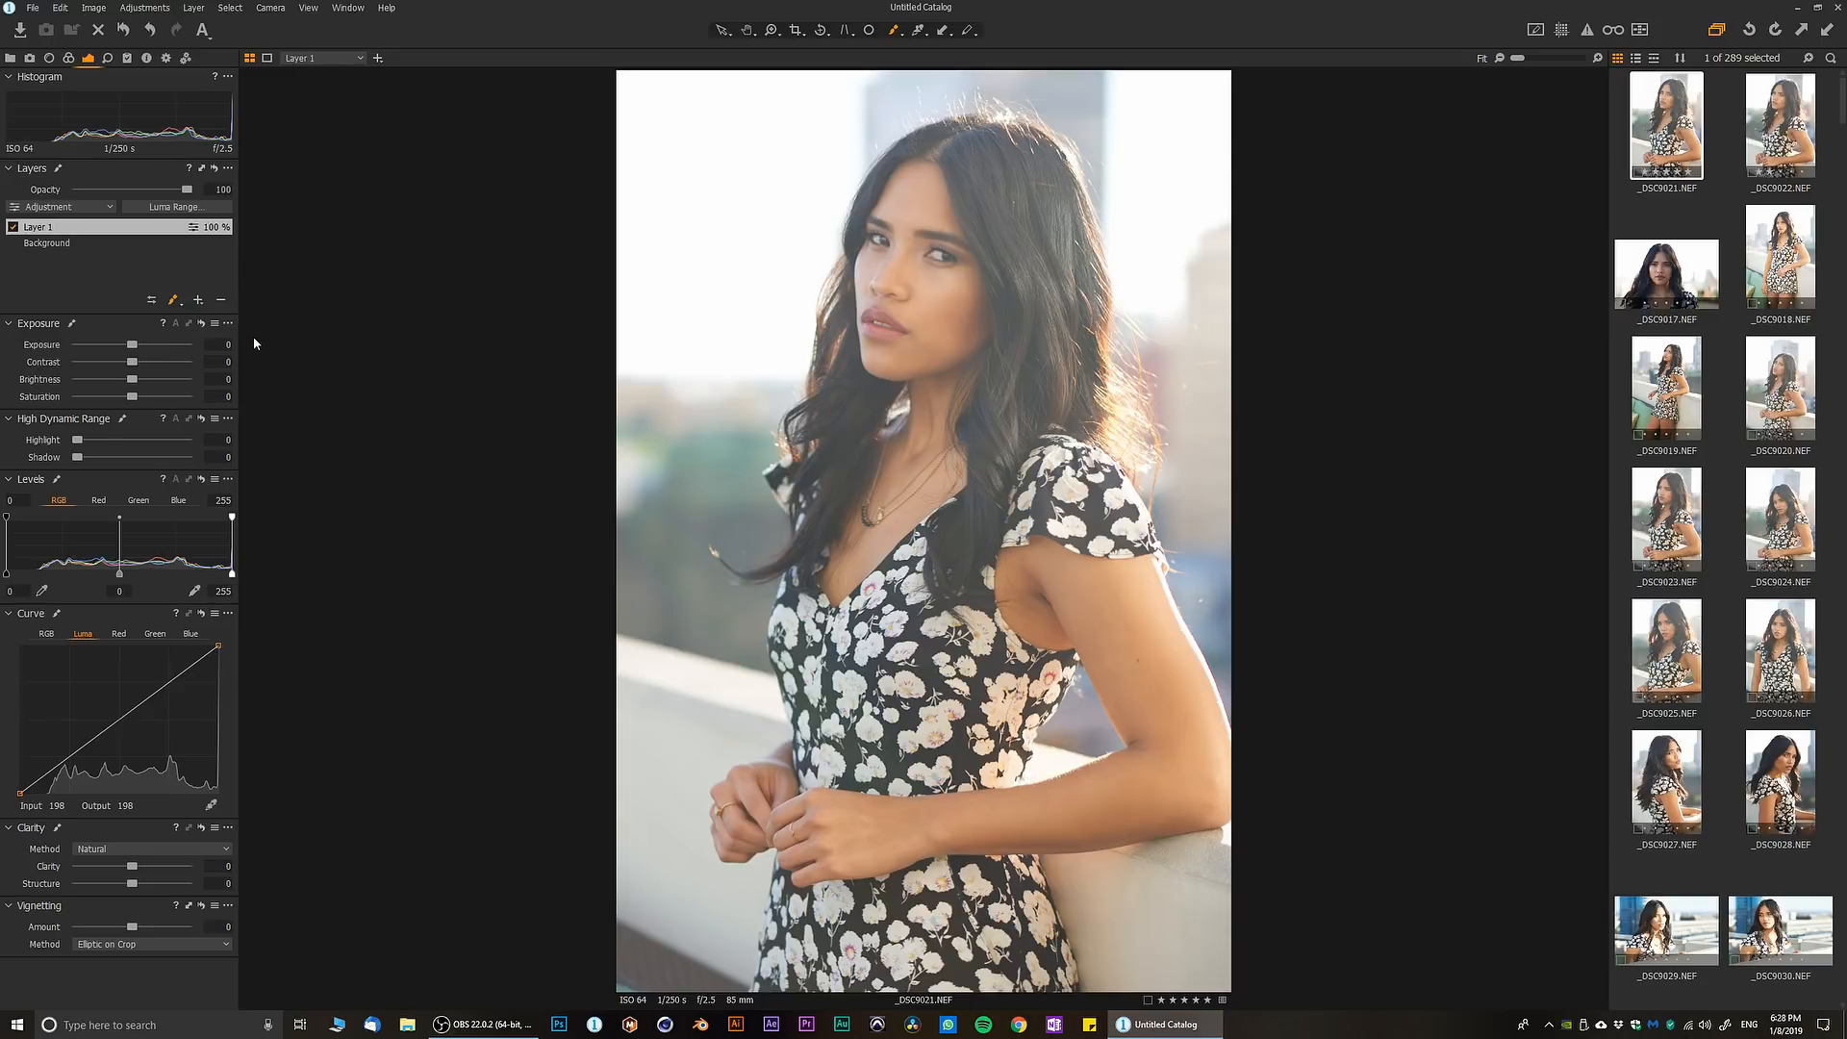
mouse_move(134, 346)
mouse_down()
mouse_move(118, 350)
mouse_move(136, 352)
mouse_up()
click(222, 301)
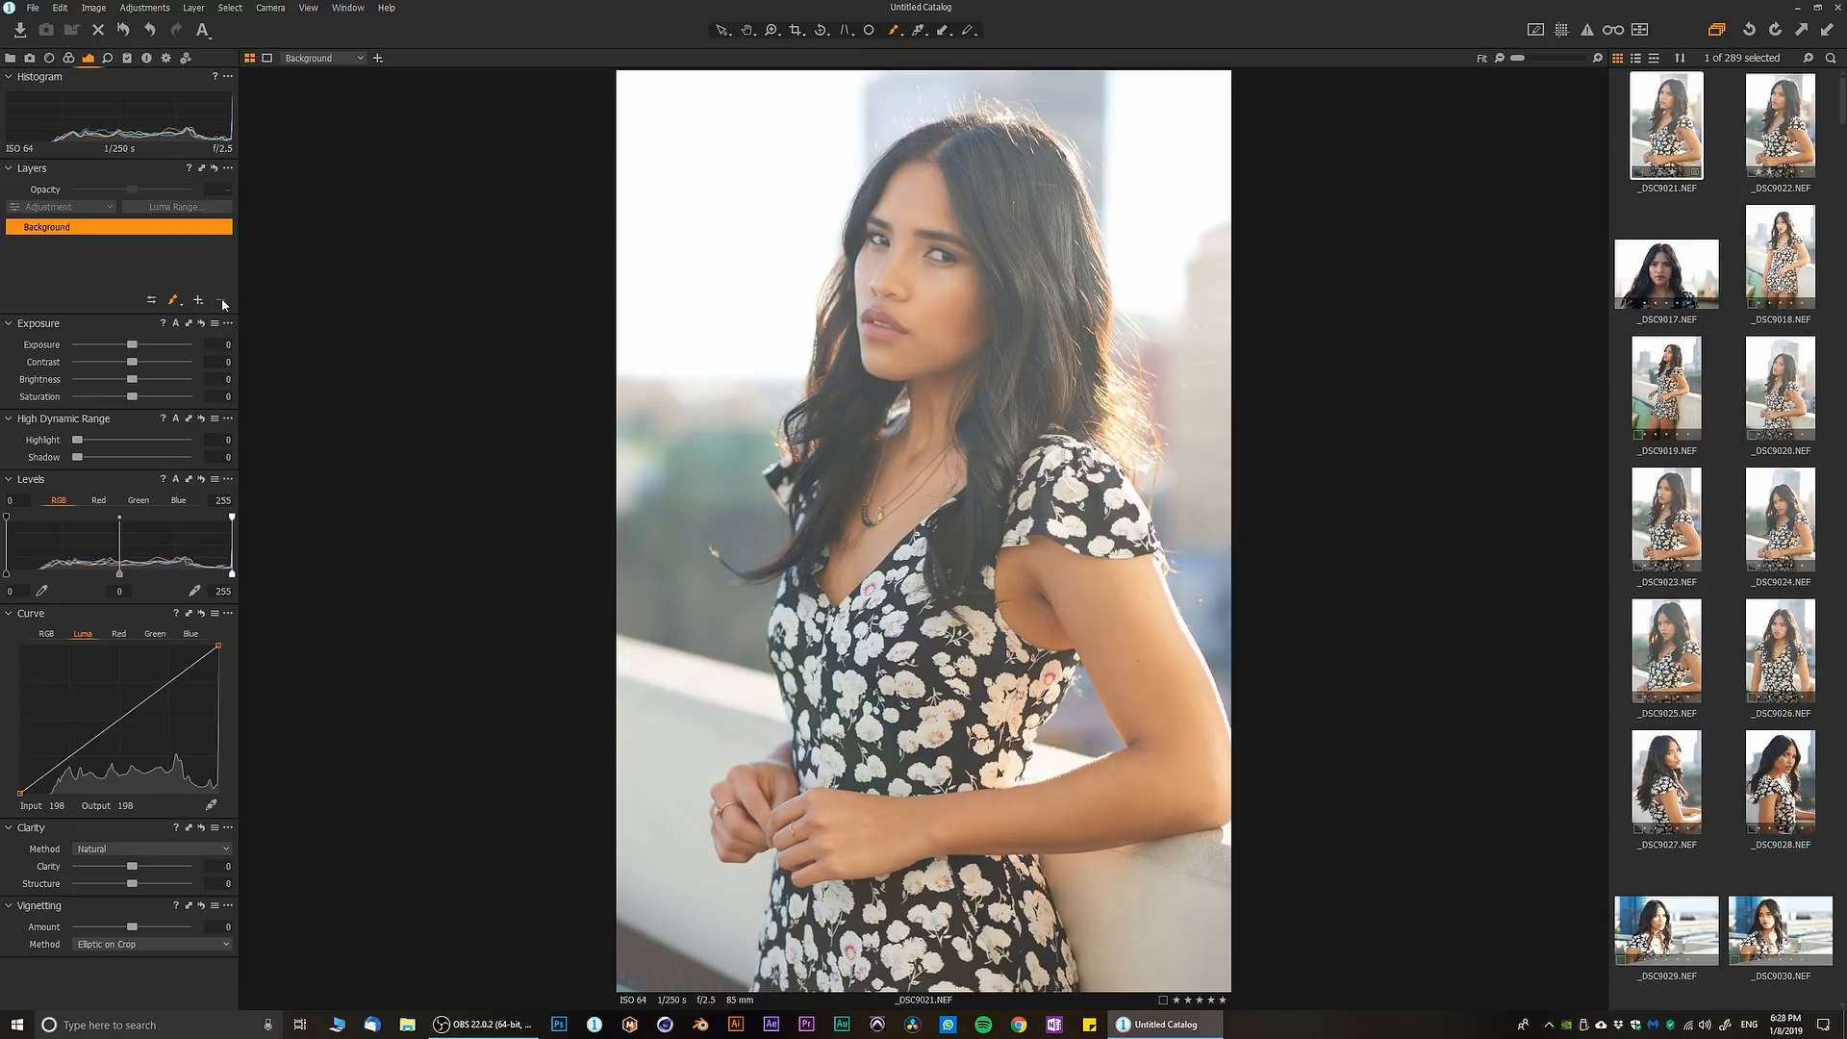
- Add an empty layer and apply a luma range mask of 20 to 102 with falloff 0 to 136
click(199, 301)
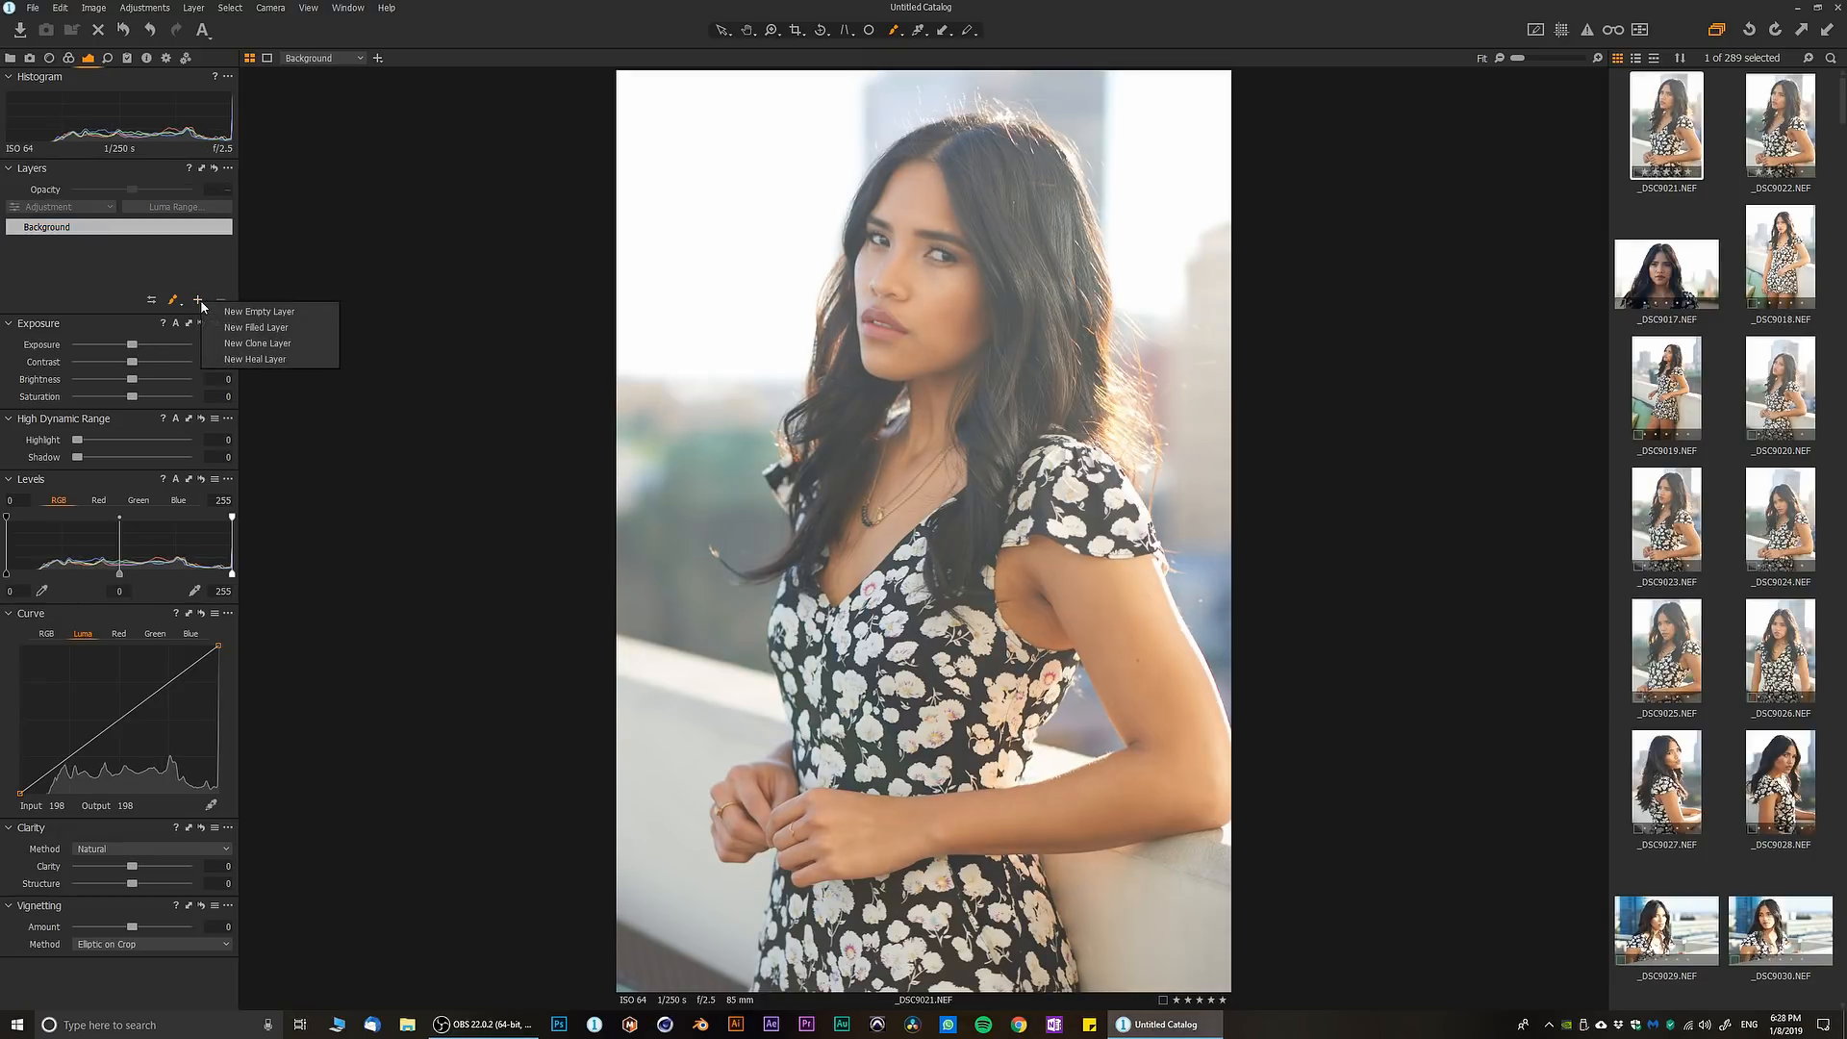
click(258, 311)
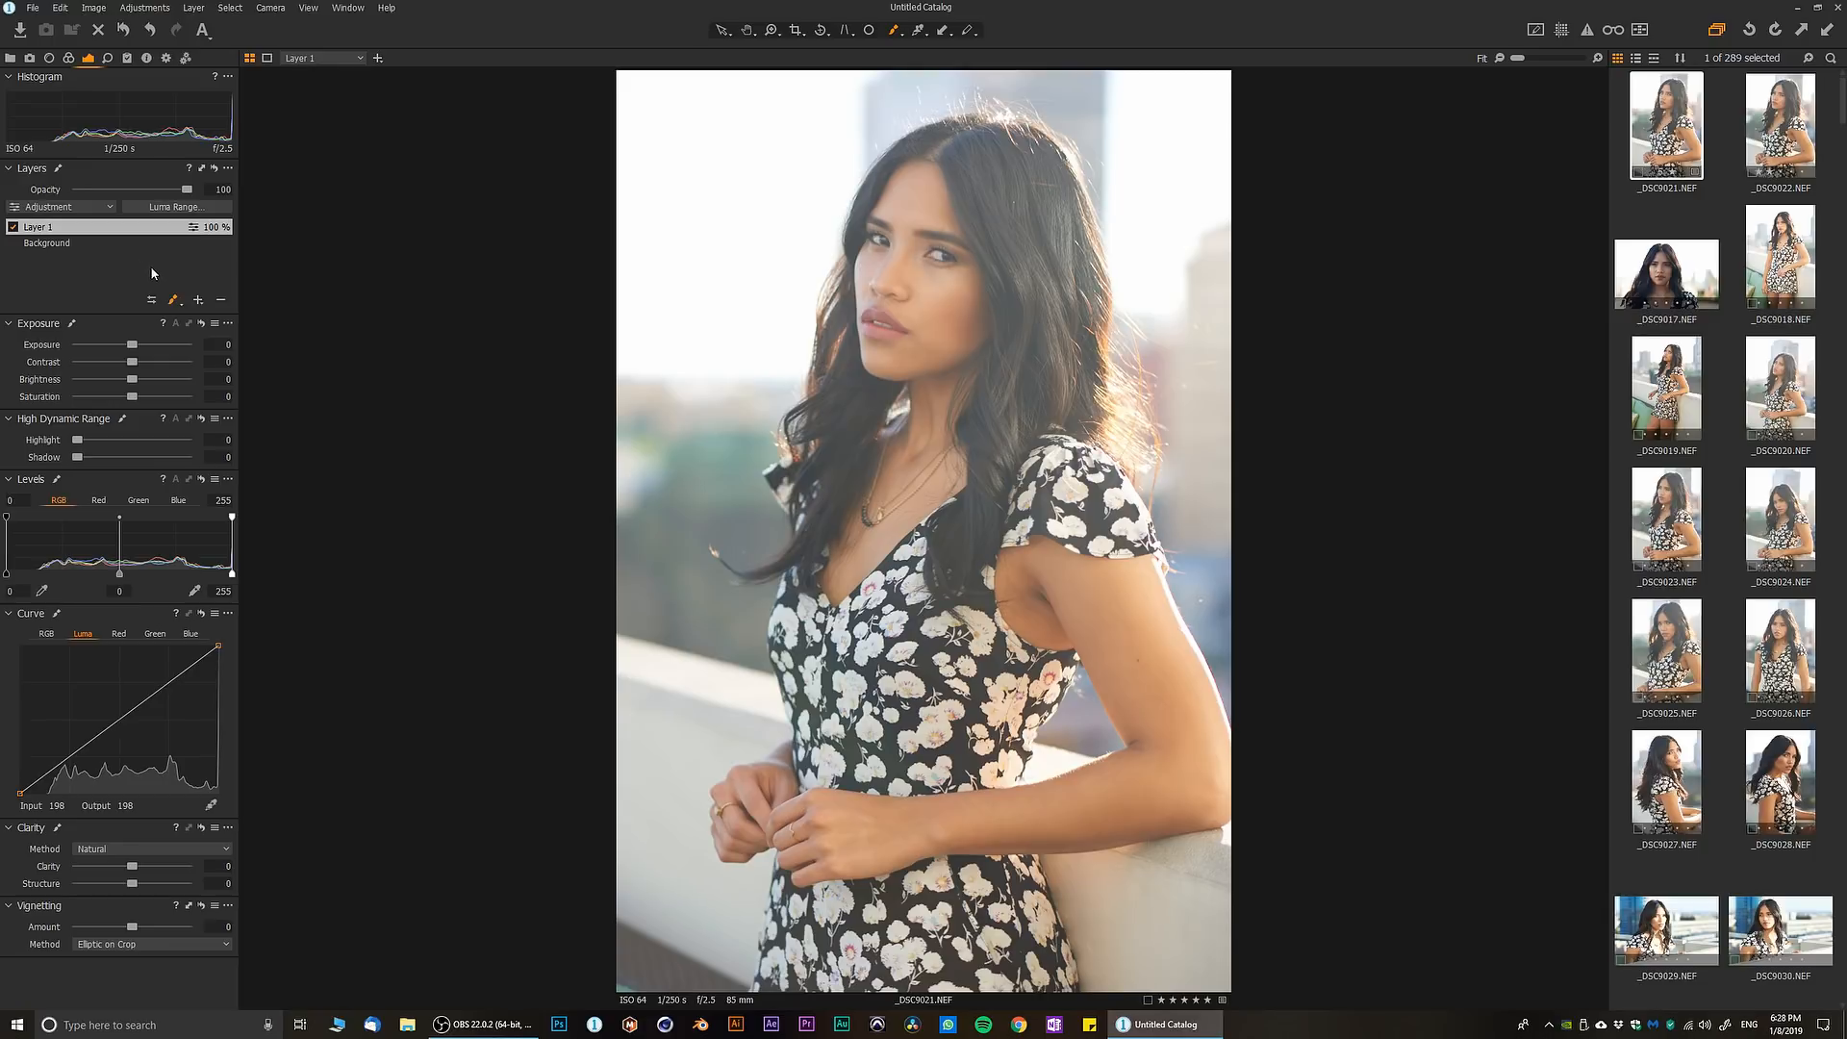
click(169, 210)
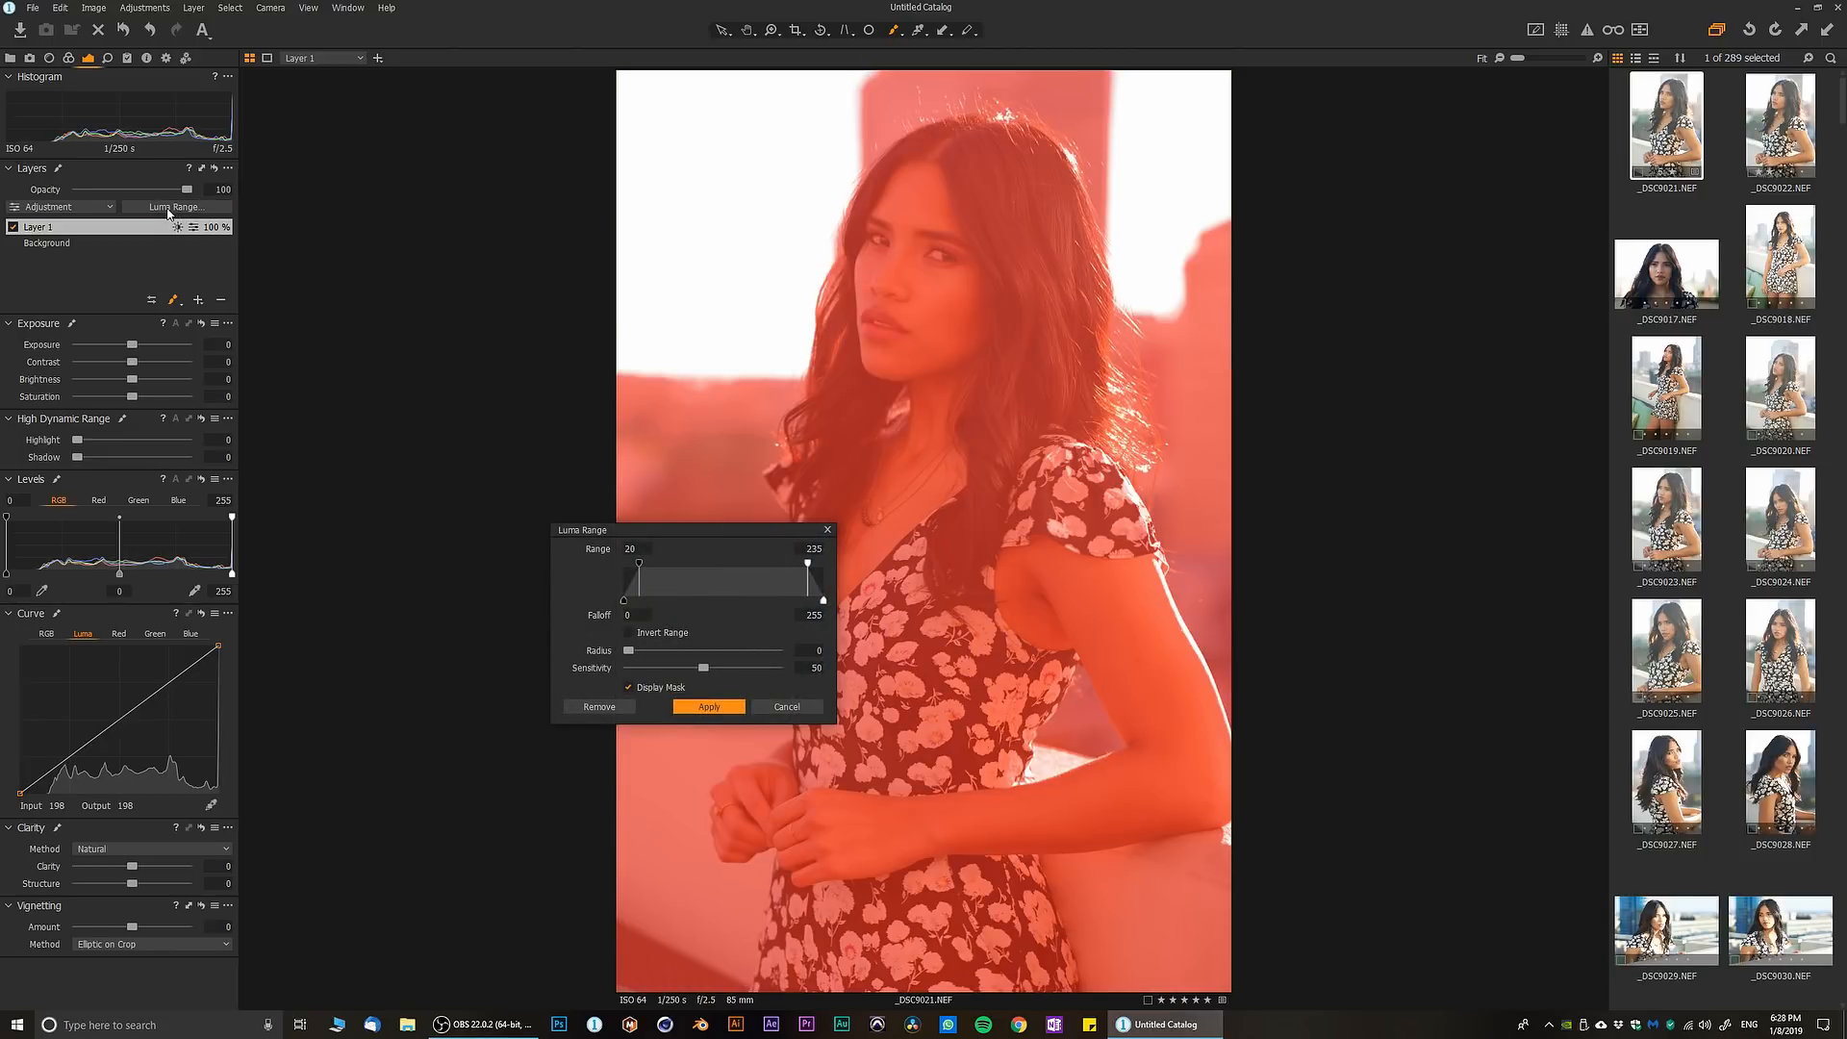
drag(762, 530, 1351, 306)
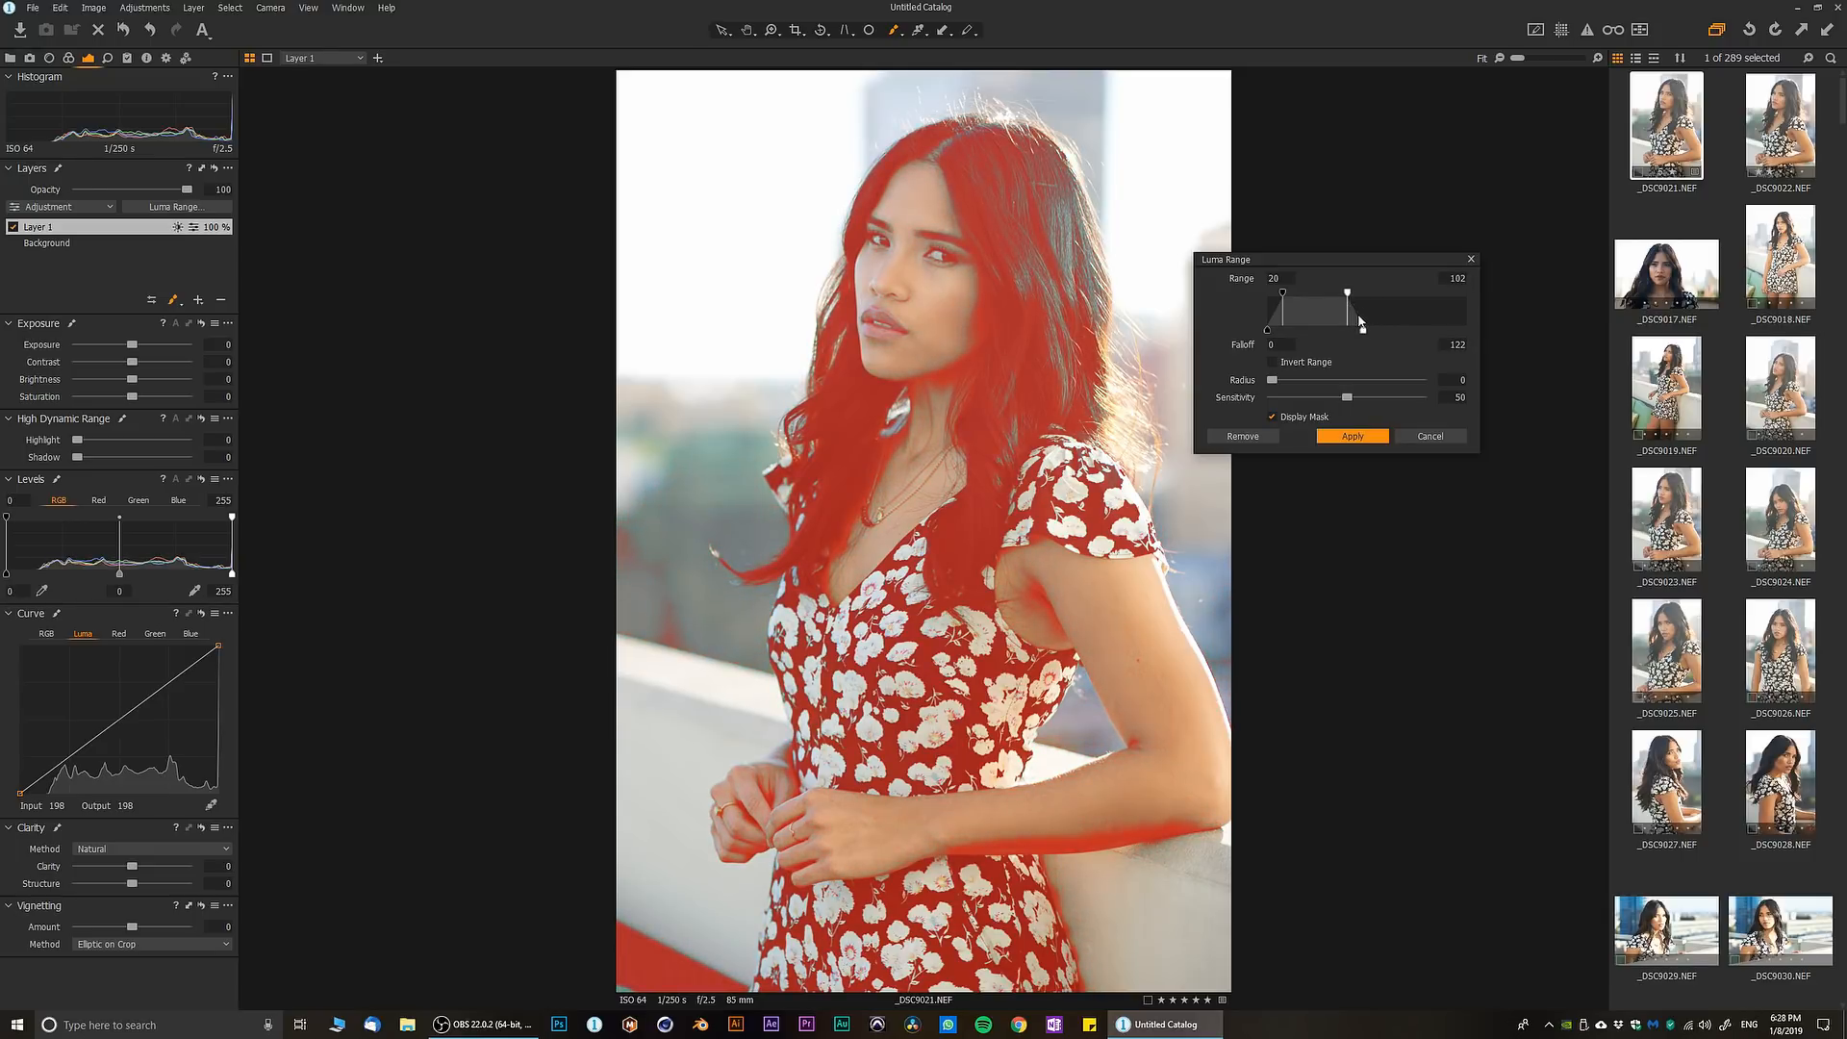
drag(1364, 333, 1369, 332)
drag(1369, 332, 1374, 330)
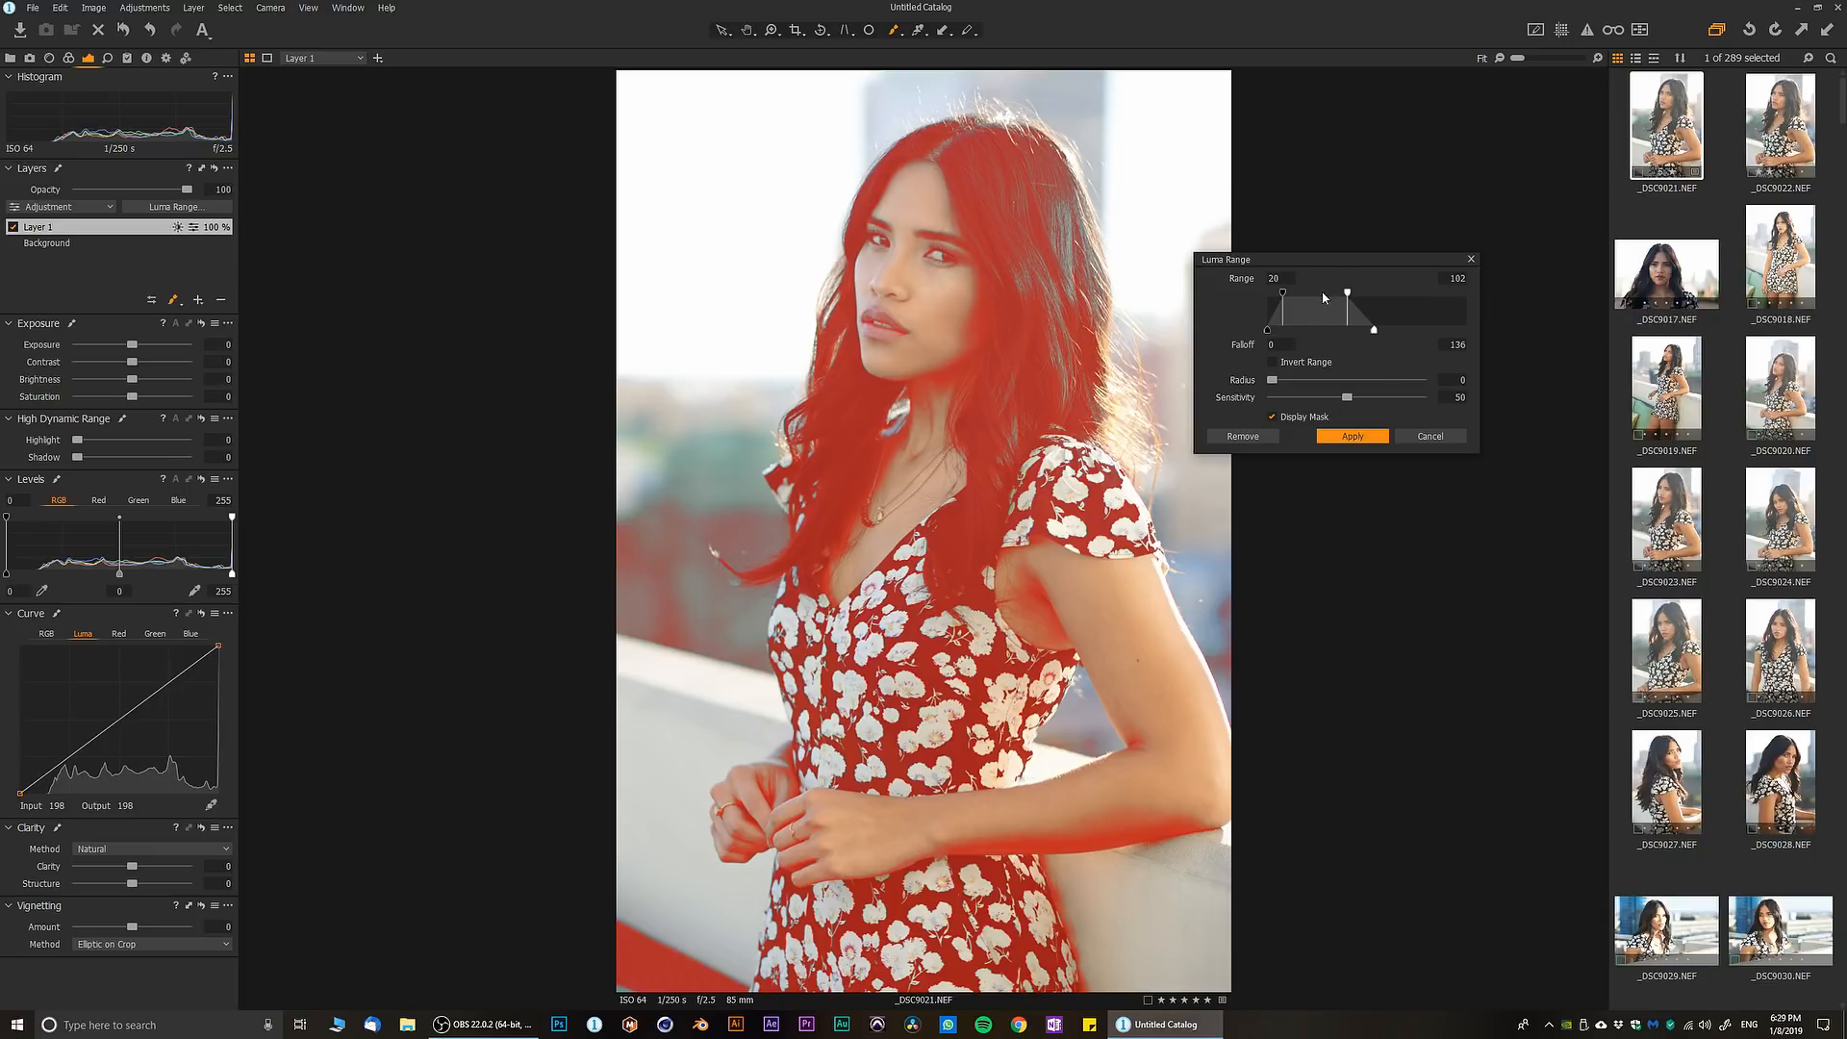
drag(1323, 257, 1410, 232)
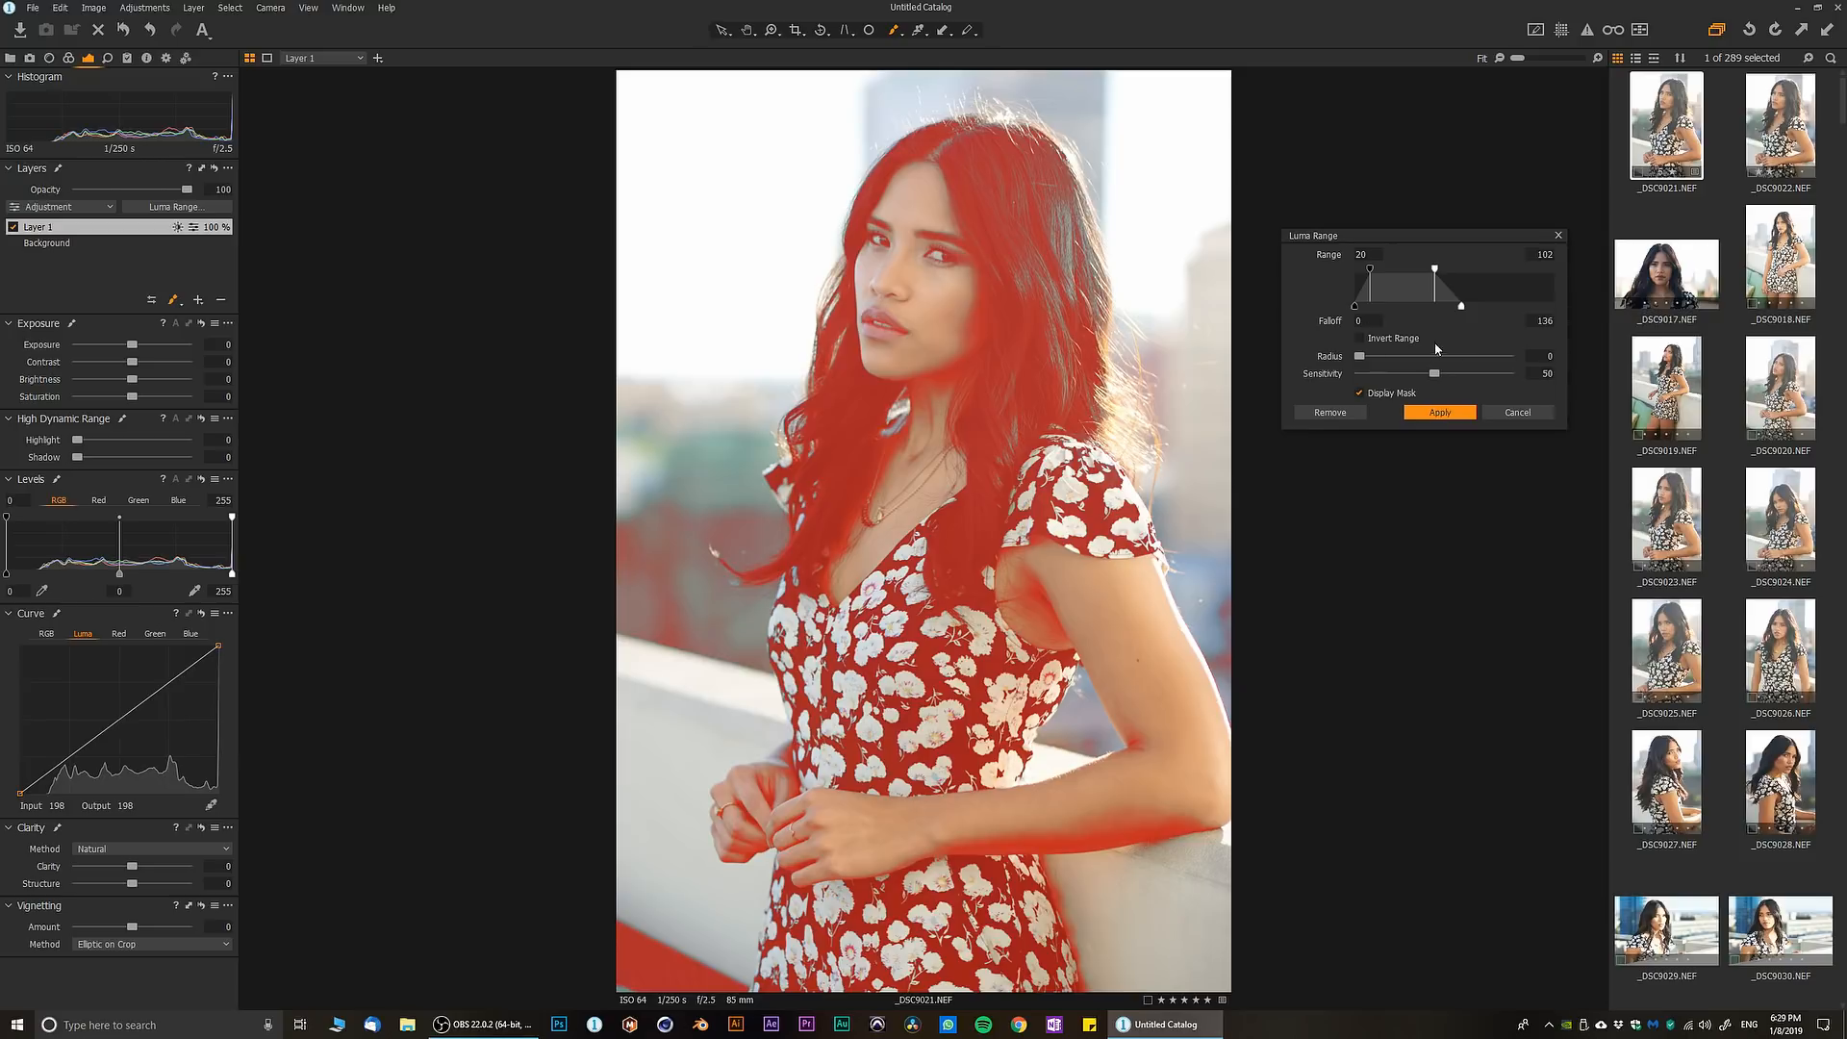
click(1440, 412)
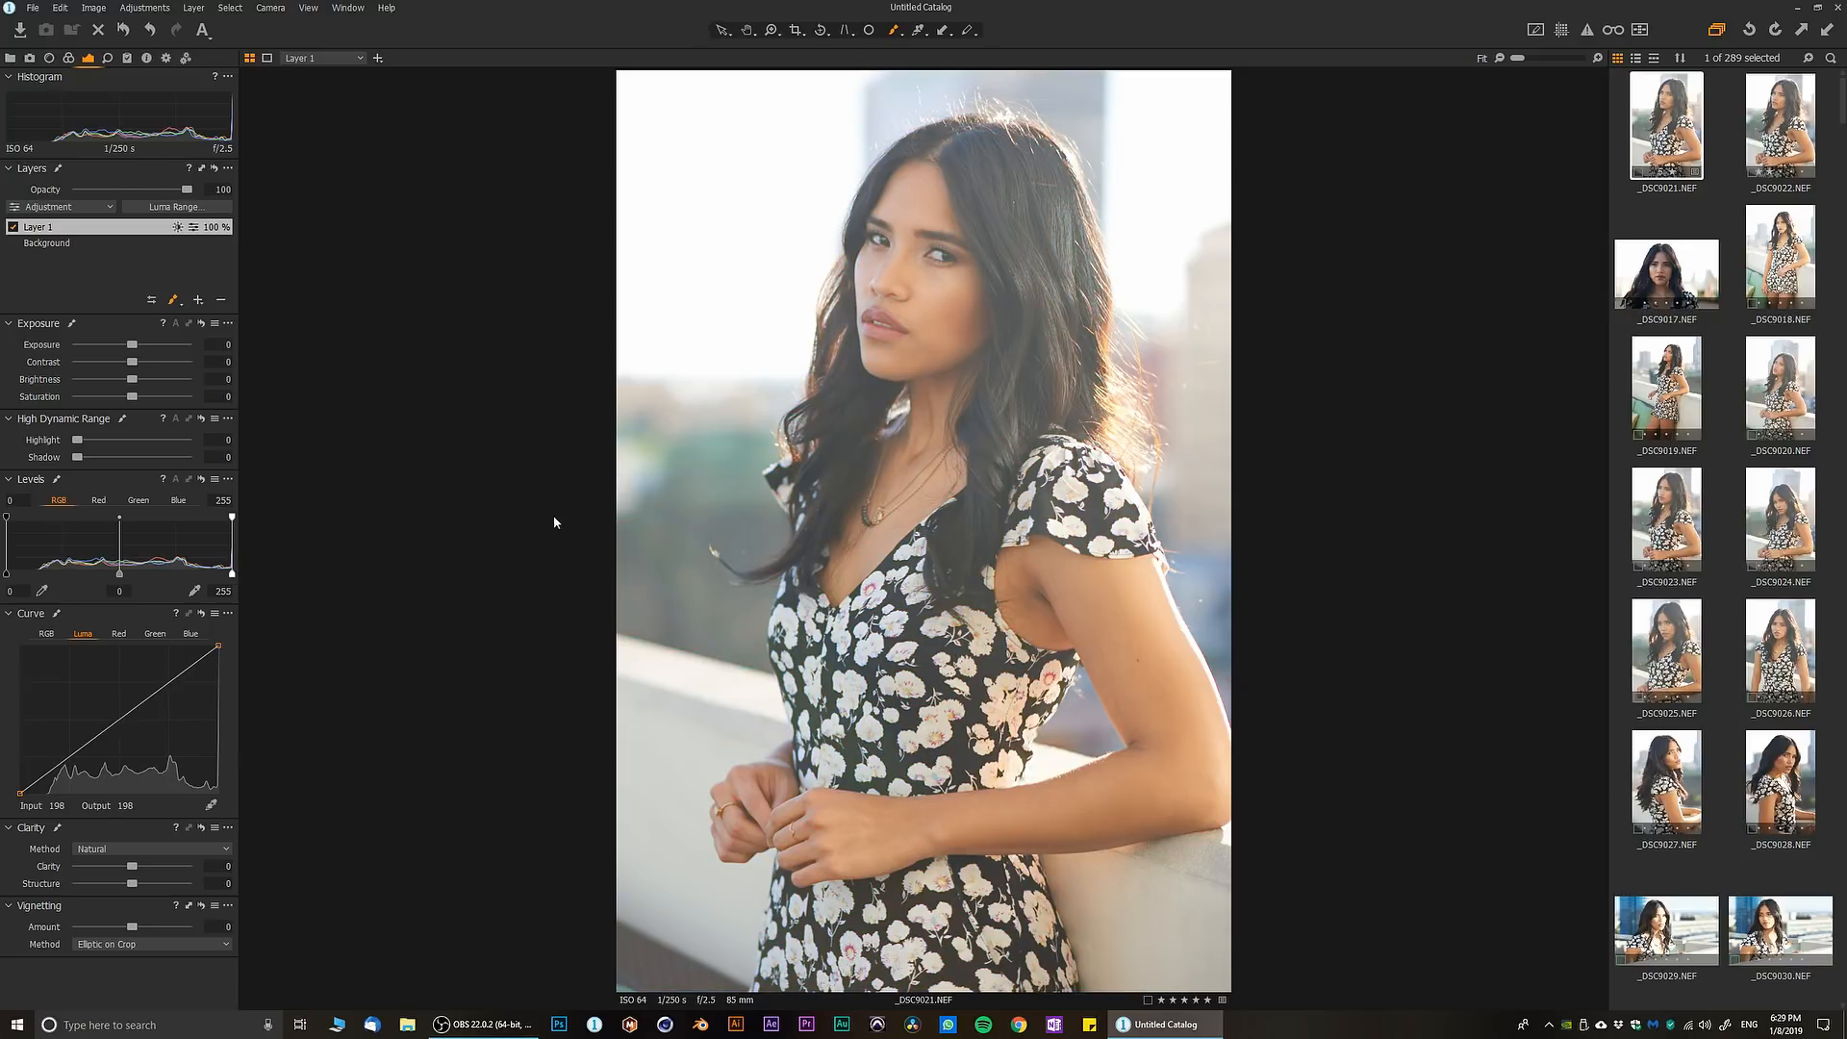
- Tint the luma-masked layer's shadows toward blue-violet with Color Balance
click(67, 57)
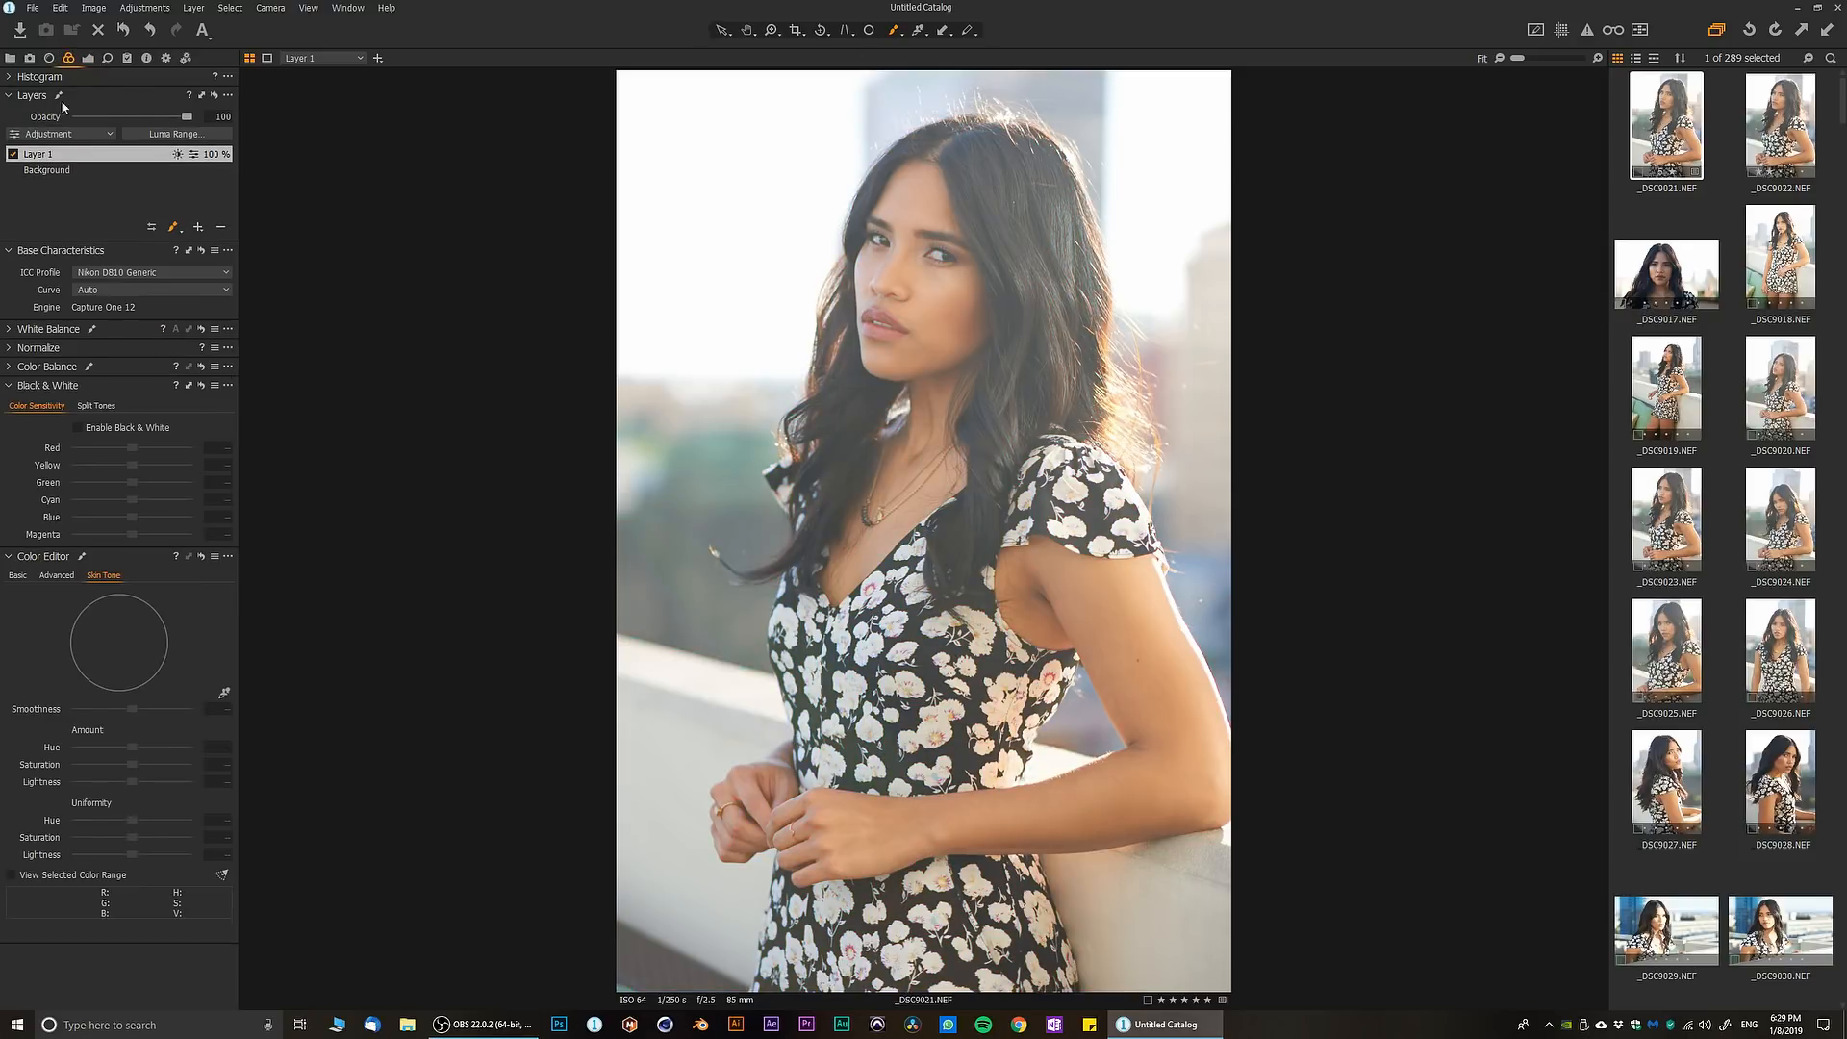
click(58, 577)
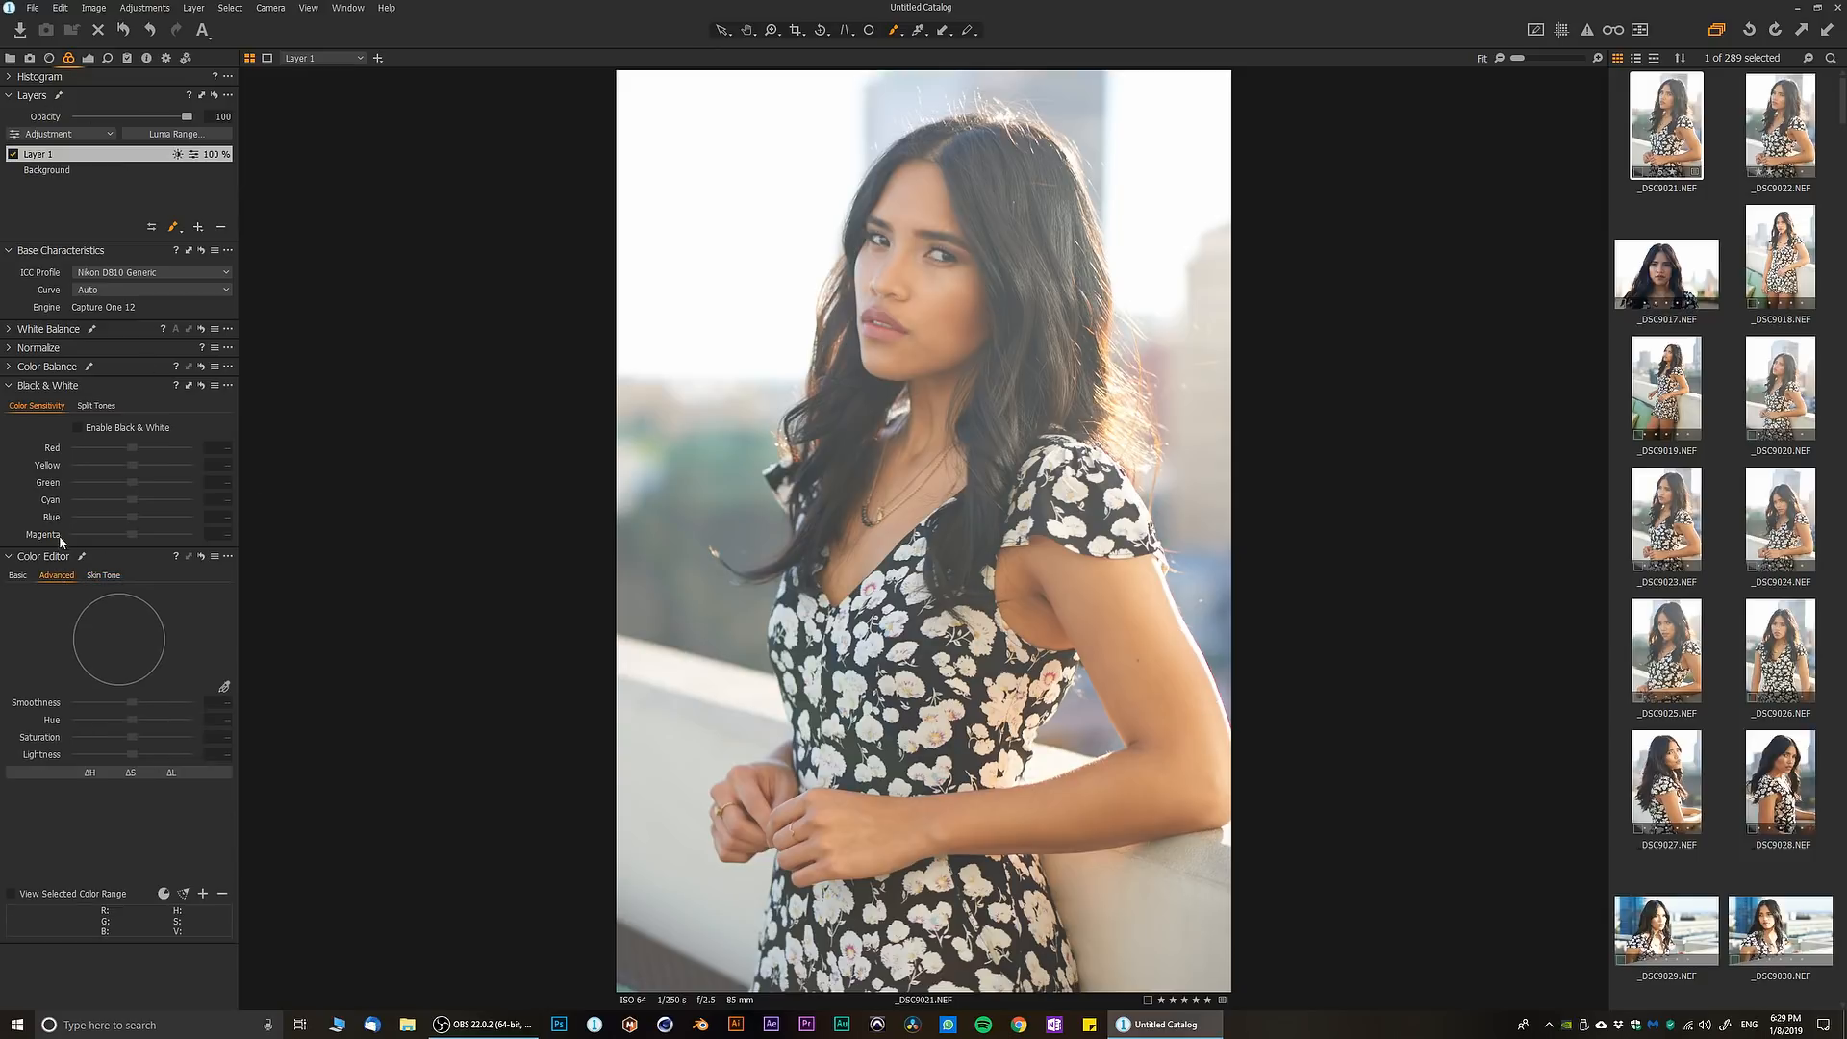
click(11, 368)
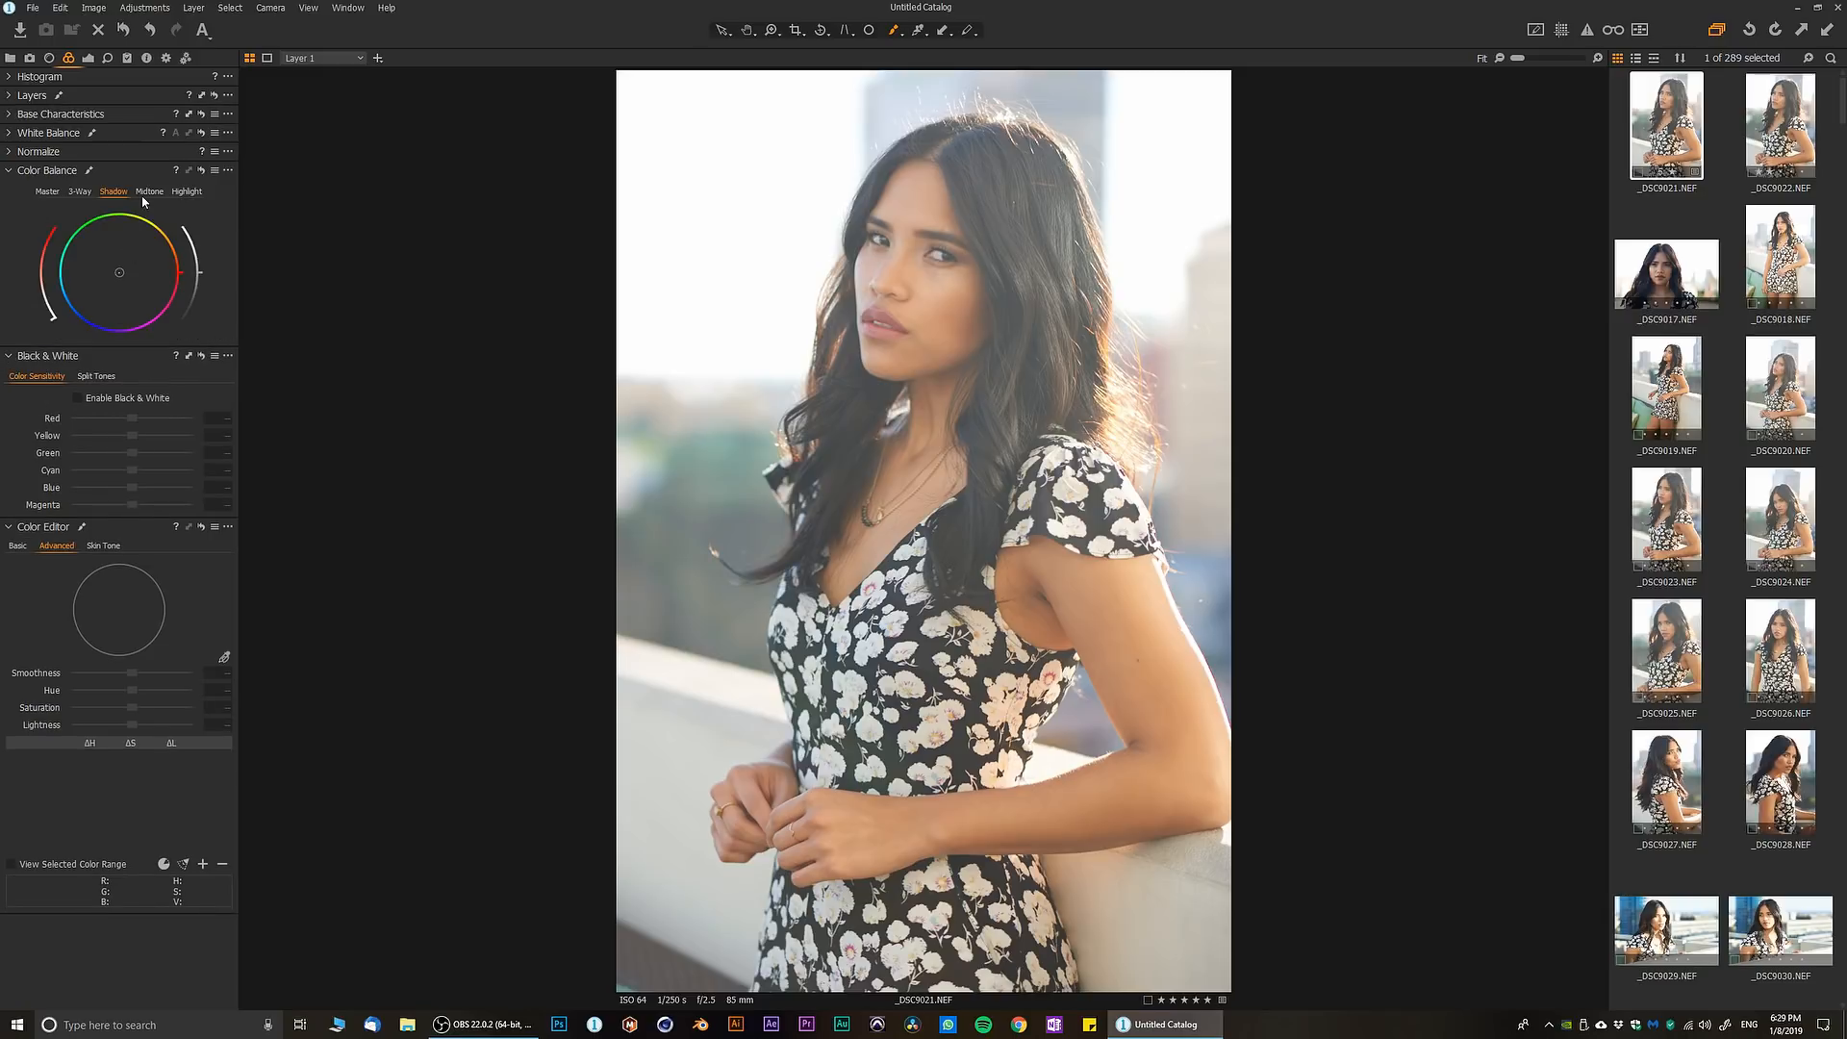
drag(119, 277, 118, 328)
- Shift the layer's luma range to 50 to 132 with falloff 30 to 166 and apply it
click(87, 58)
click(189, 207)
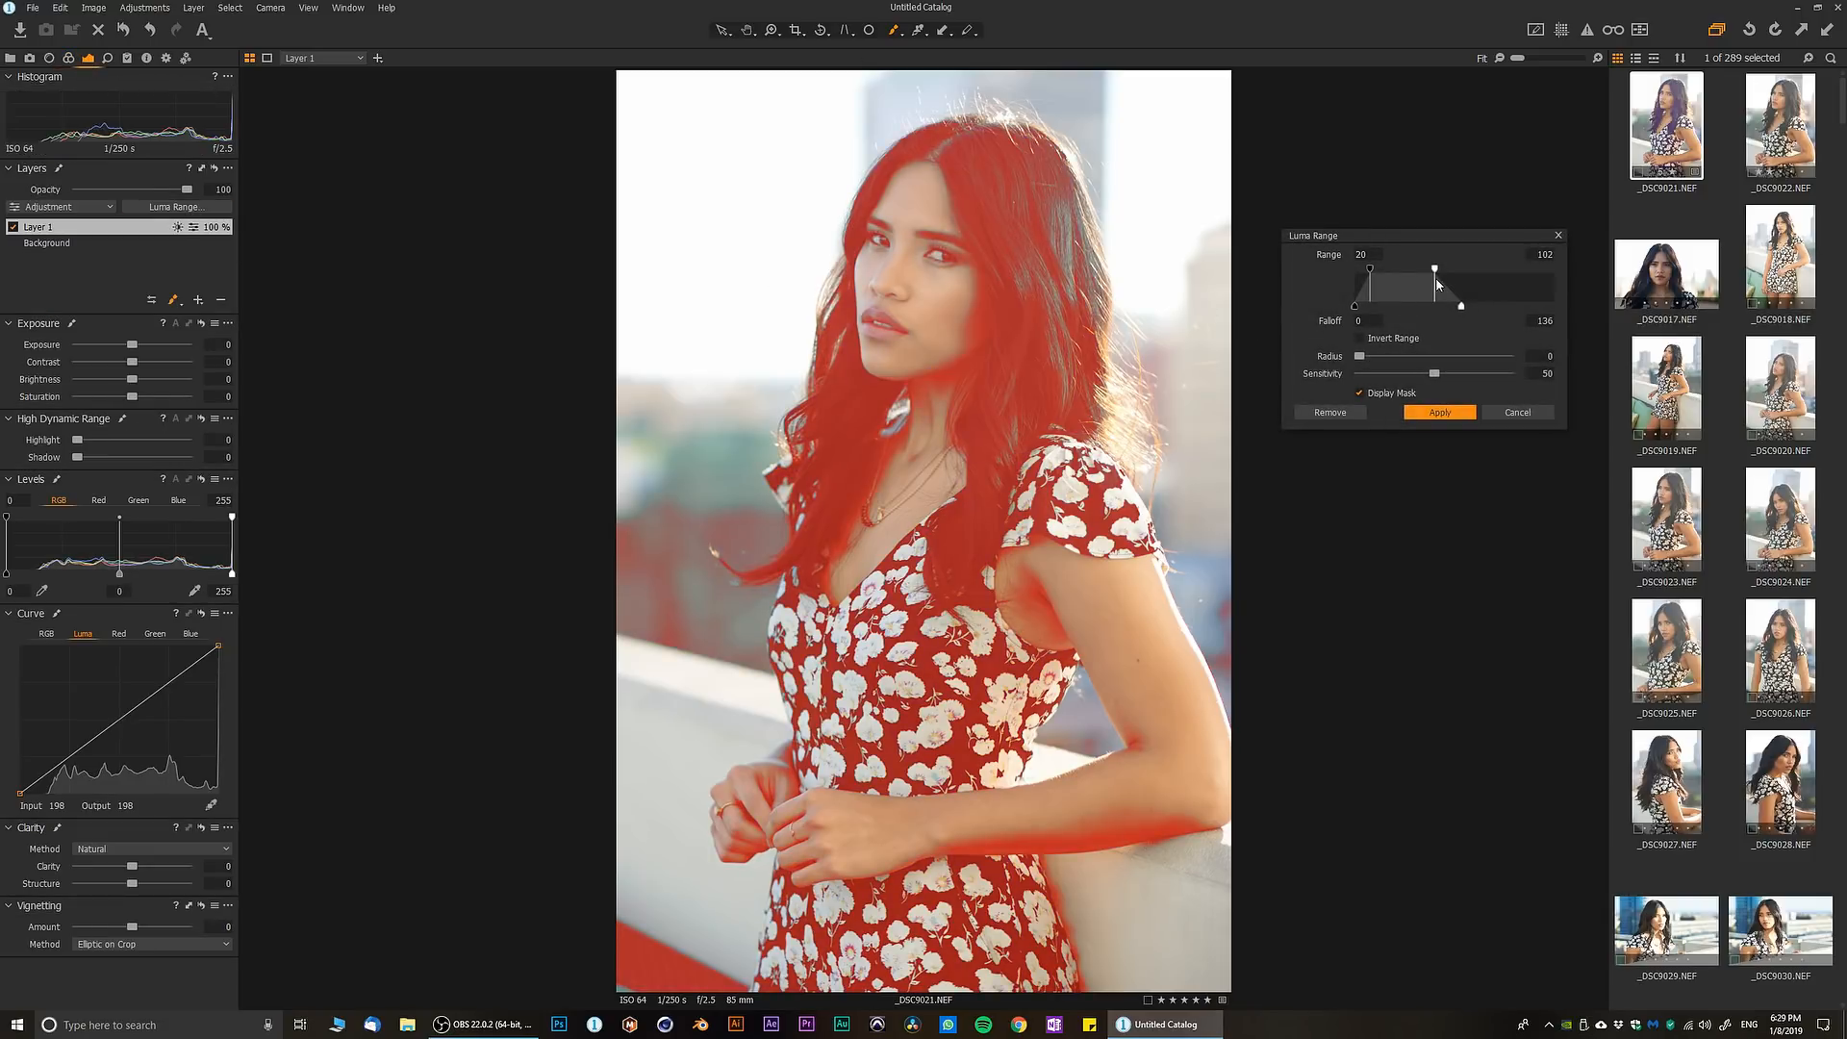
drag(1437, 282, 1459, 287)
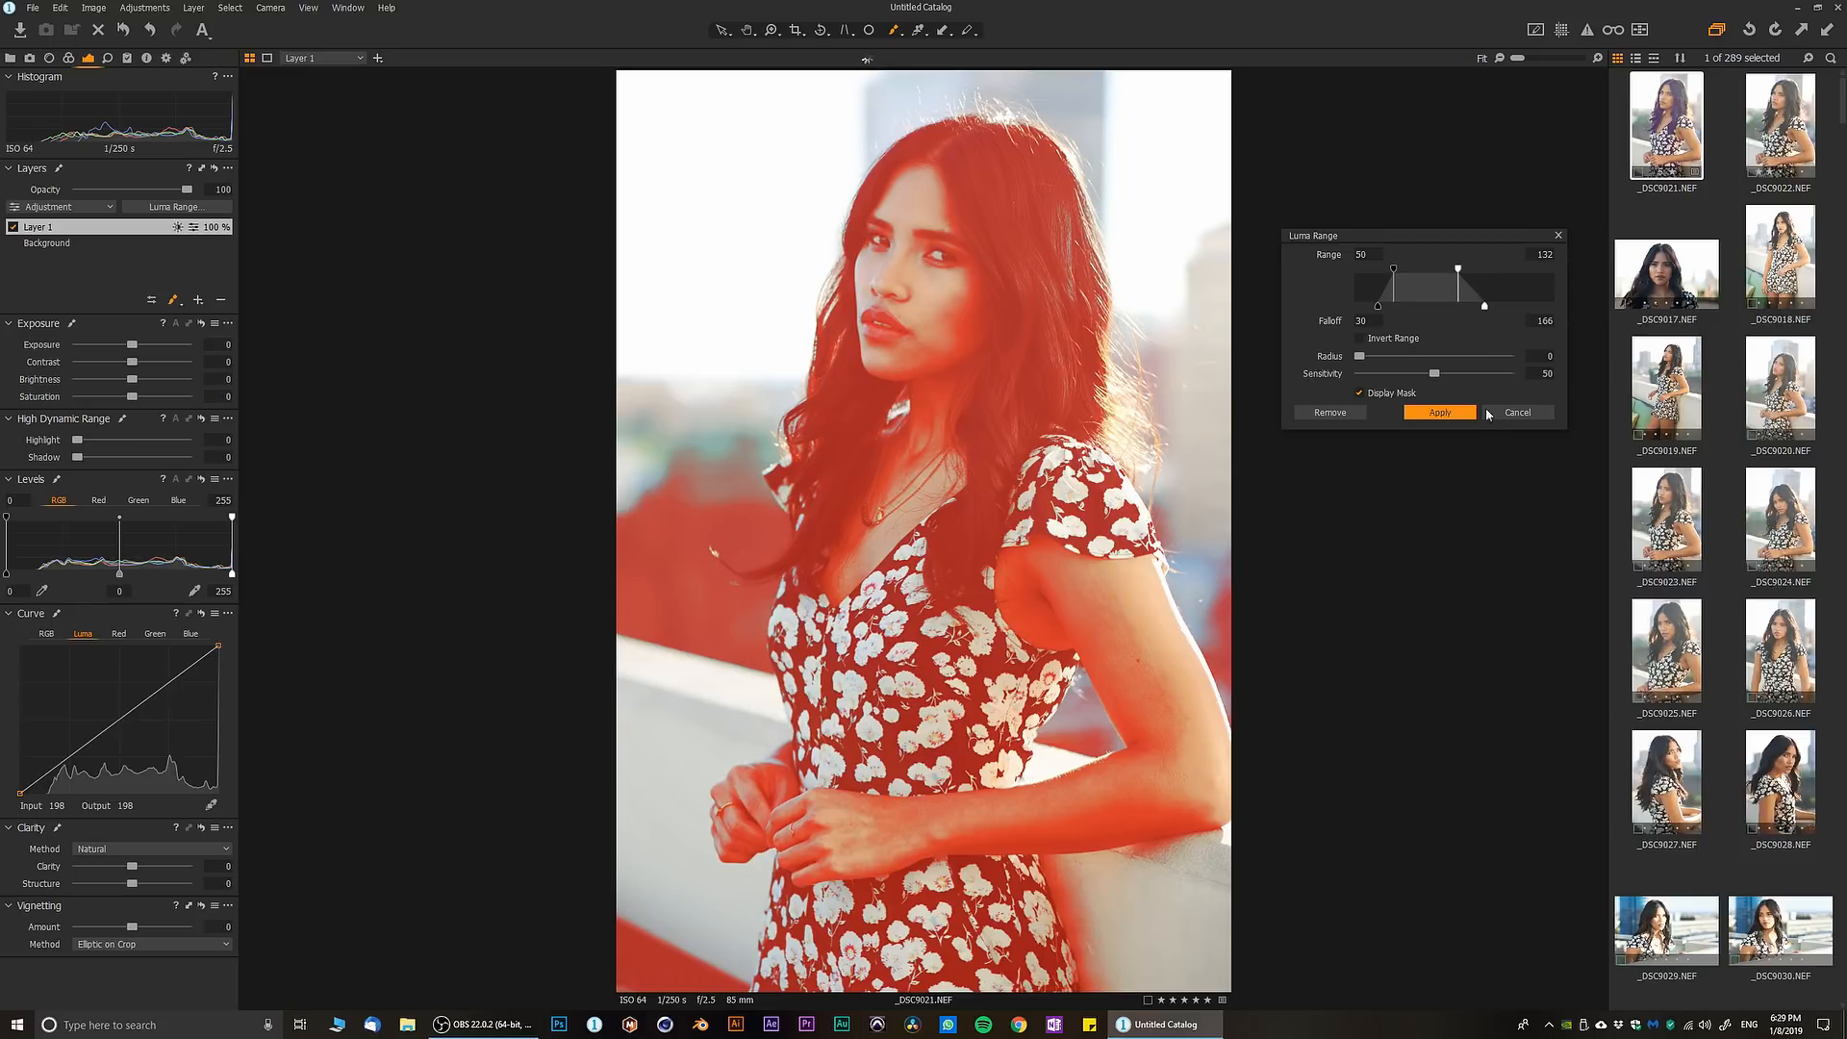
click(1440, 412)
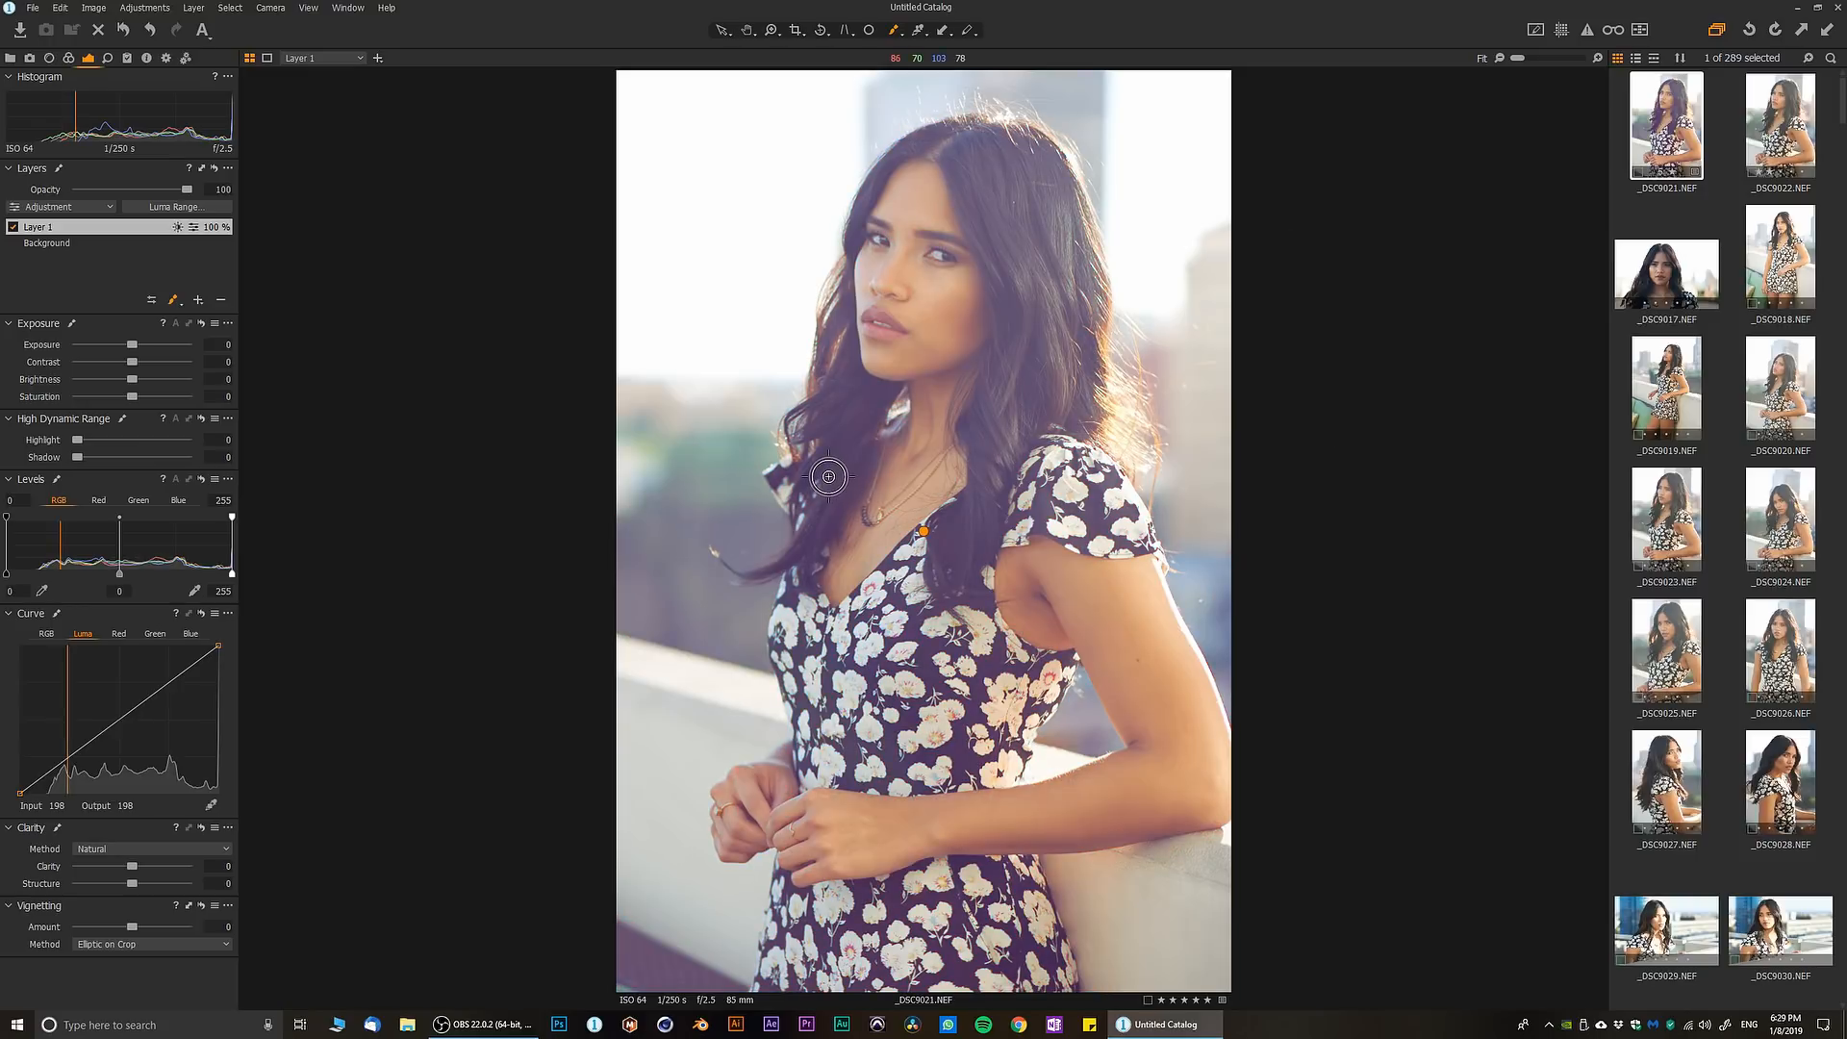